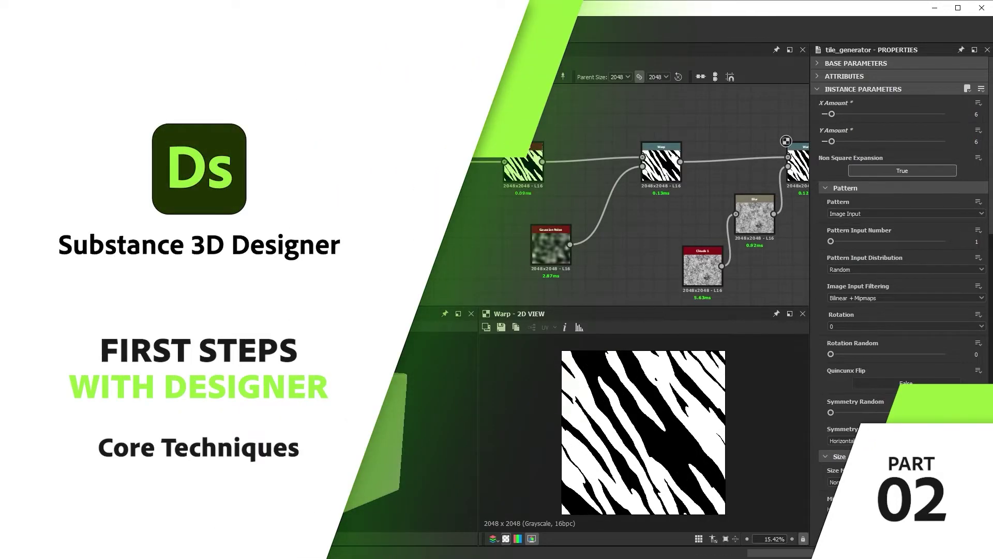
- Tweak a finished graph in the intro: wire an output into Warp, lower the random mask, set warp intensity to 0.37
scroll(621, 207, down, 3)
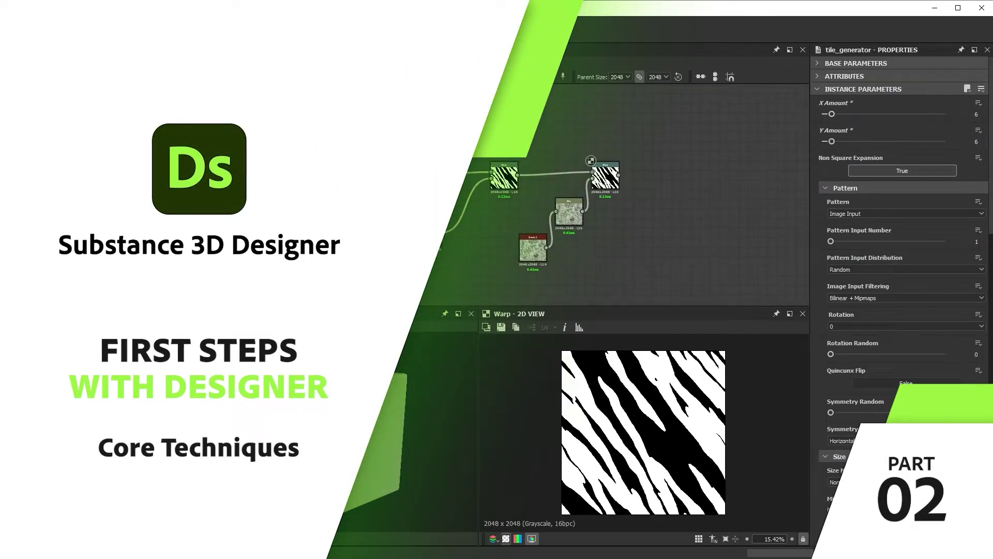
drag(619, 175, 682, 175)
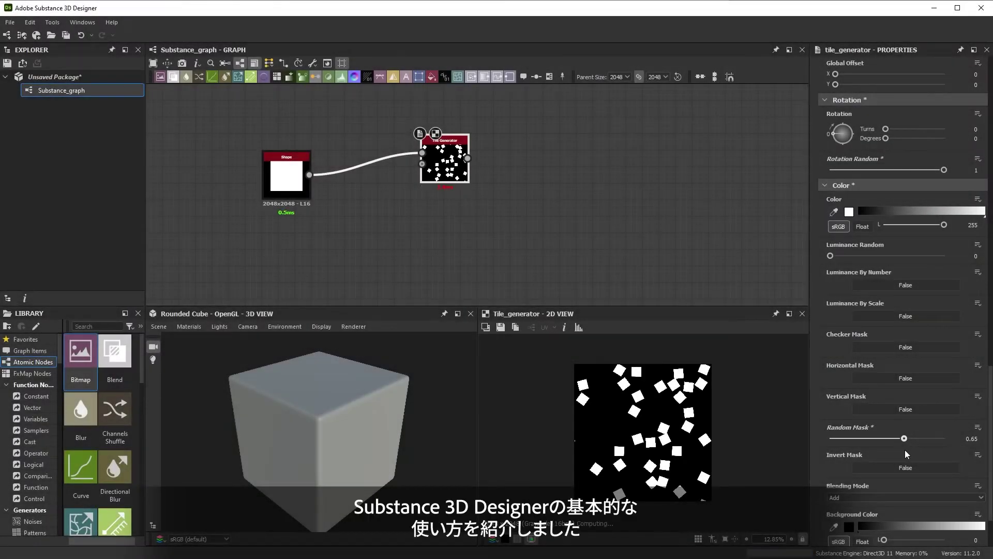
drag(905, 449, 862, 453)
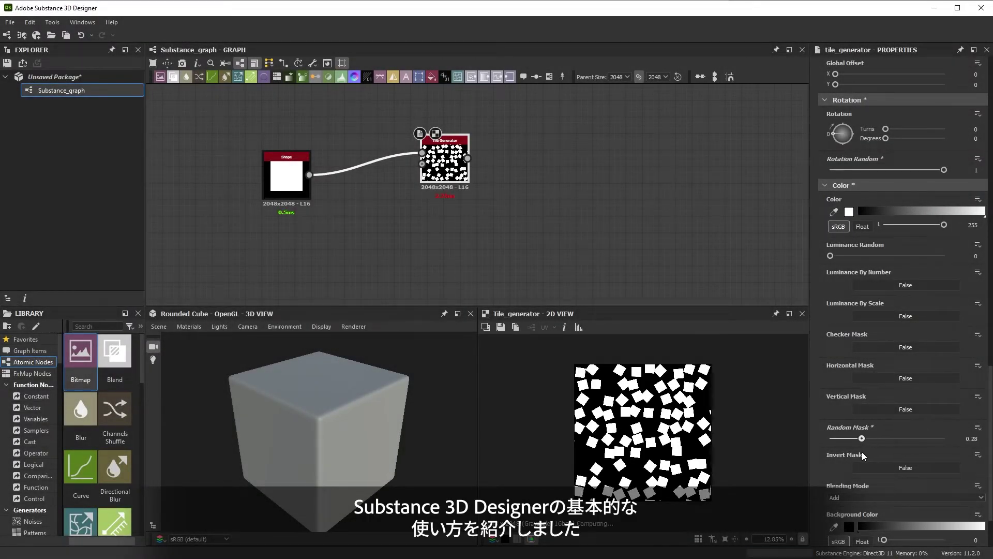
scroll(905, 414, up, 20)
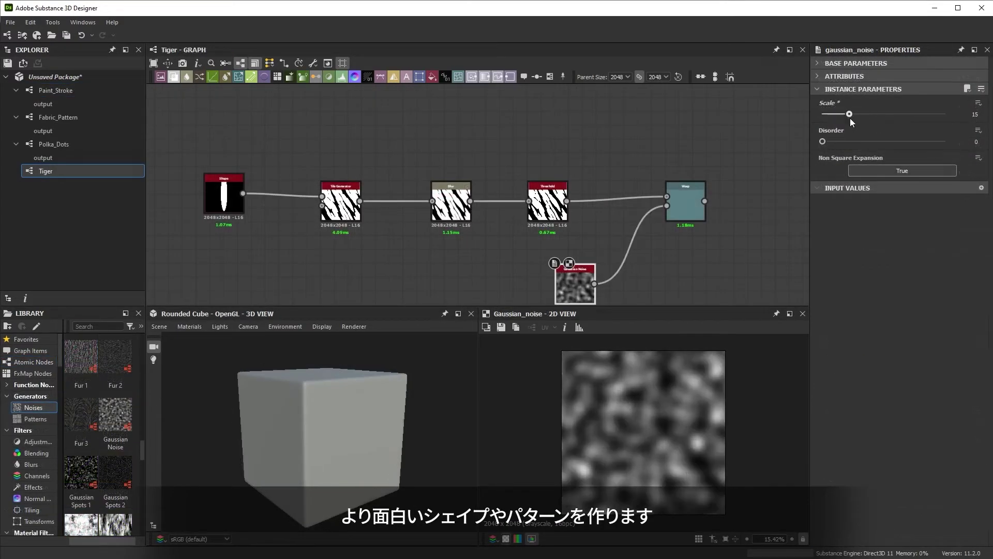
click(686, 193)
drag(888, 99, 867, 107)
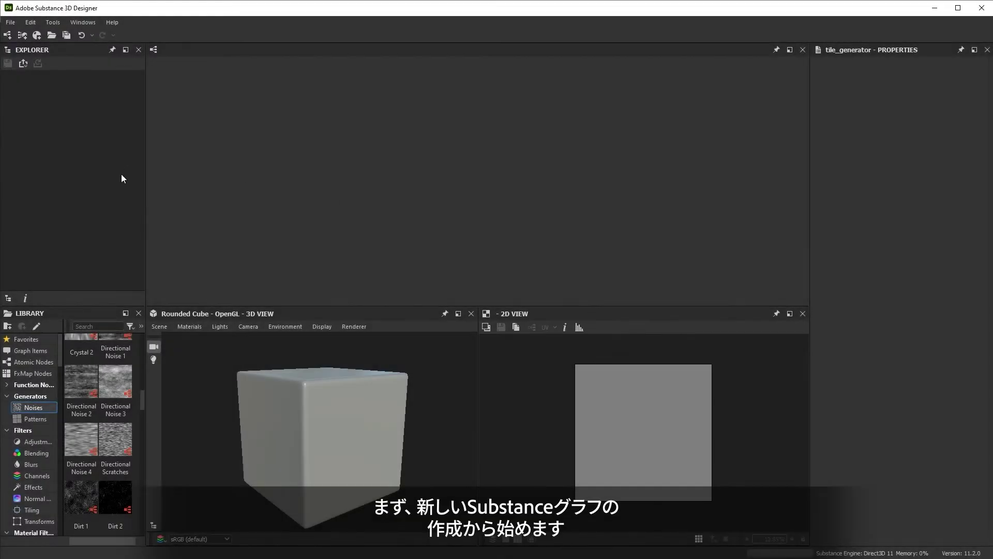
- Create a new empty Substance graph named Paint_Stroke
click(8, 34)
text(Pai)
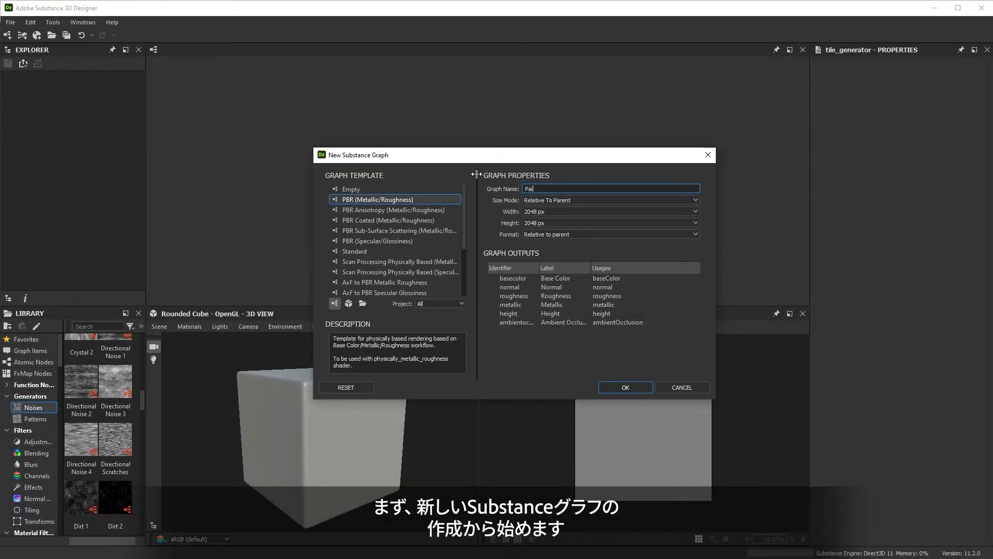
text(nt_Stroke)
click(382, 189)
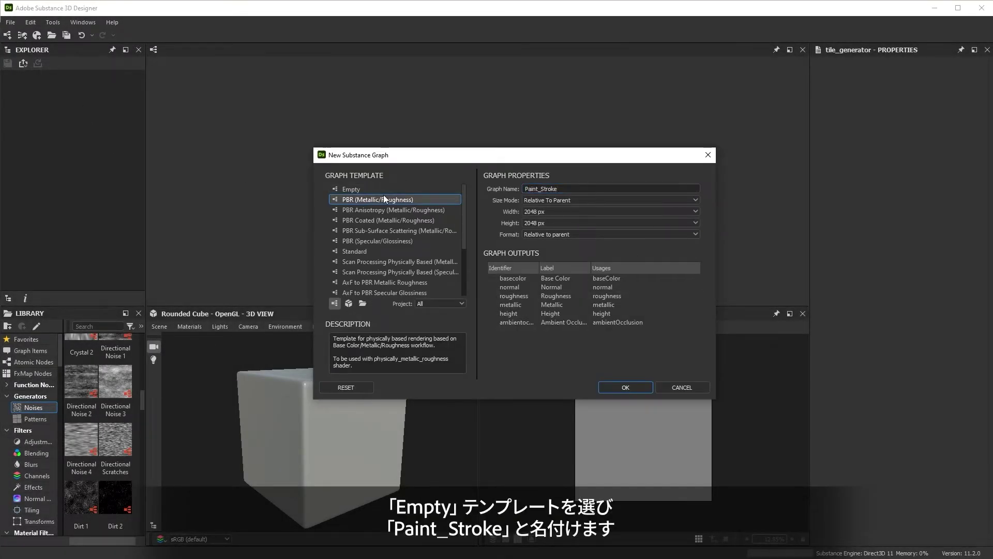
click(625, 387)
- Add a Shape node set to Brick, Pattern Specific 0.4 and Size X 0.29, making a soft vertical bar
key(space)
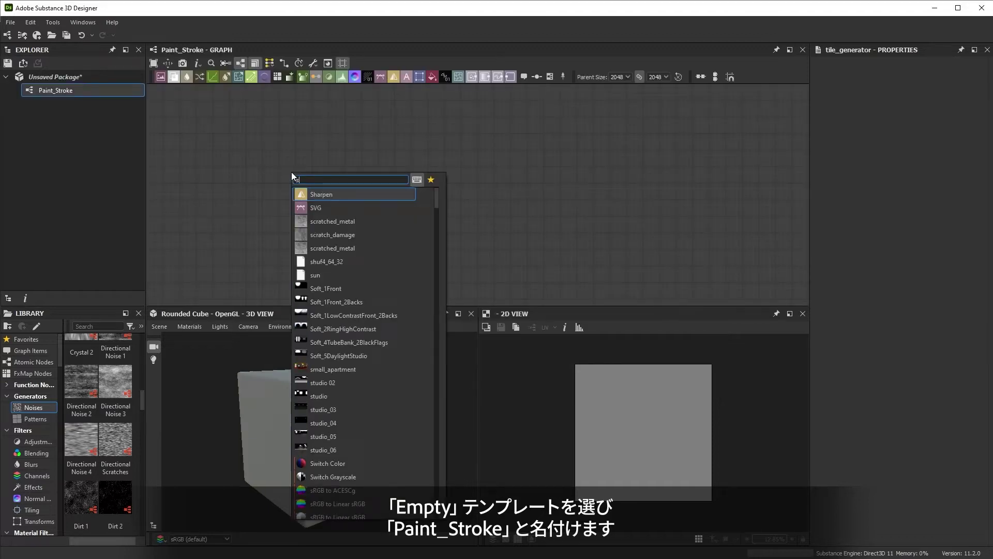
text(shape)
click(311, 194)
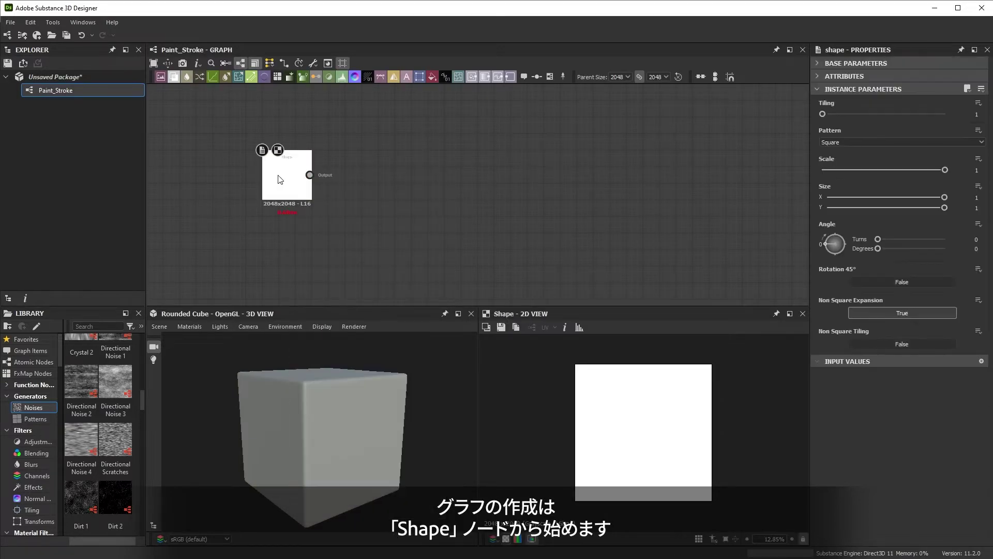
click(859, 142)
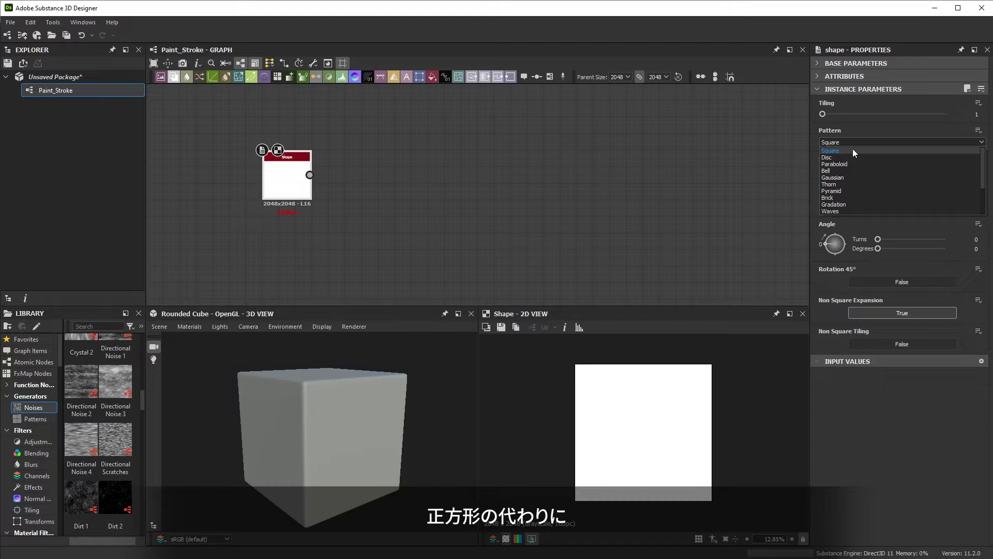
click(831, 198)
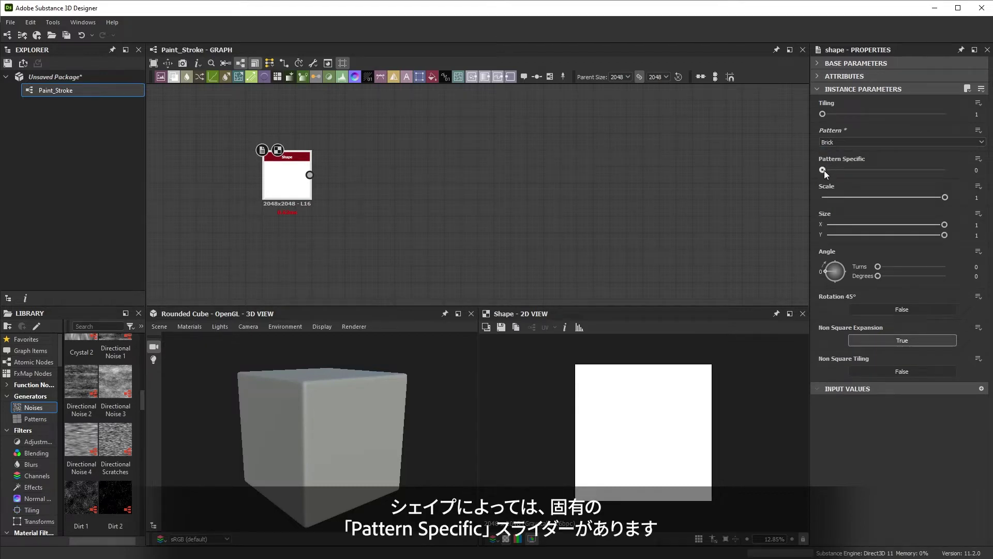
drag(823, 170, 871, 185)
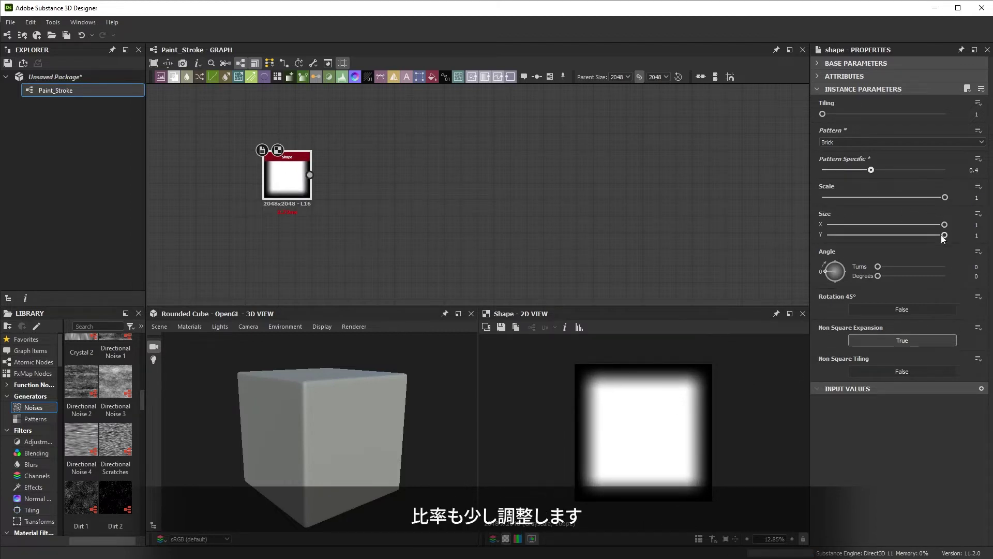
click(900, 225)
drag(900, 227, 861, 232)
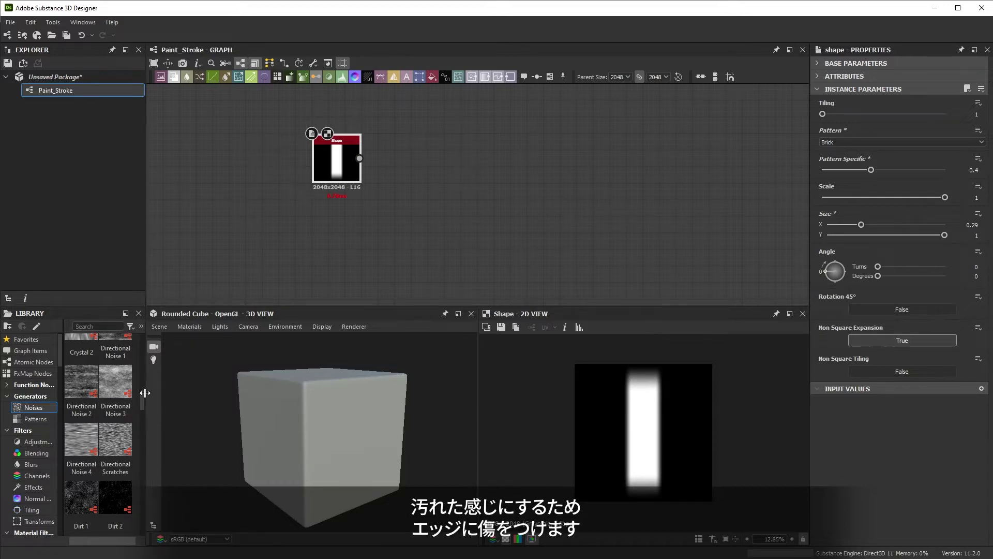
- Add a Grunge Map 002 noise from the Library to the graph
scroll(141, 398, down, 5)
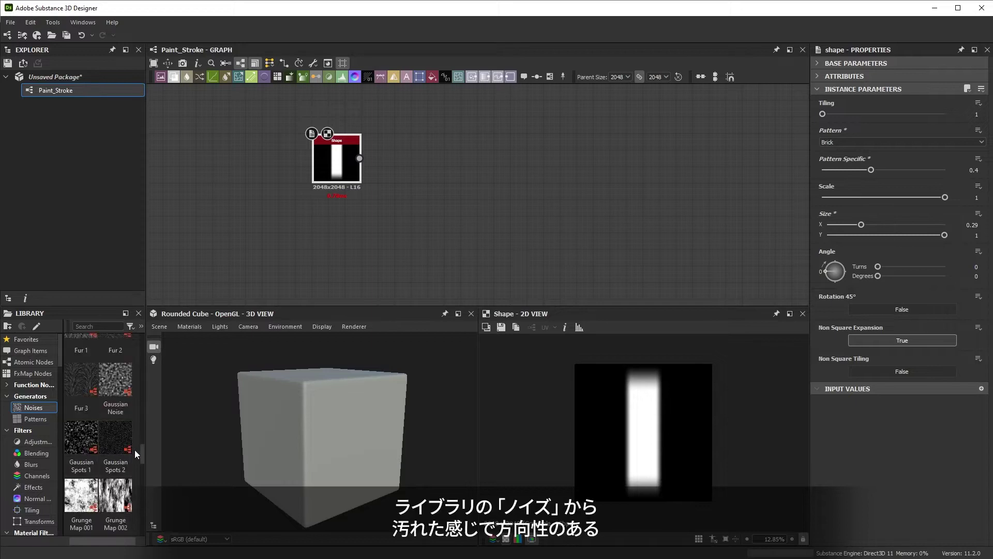
scroll(135, 450, down, 6)
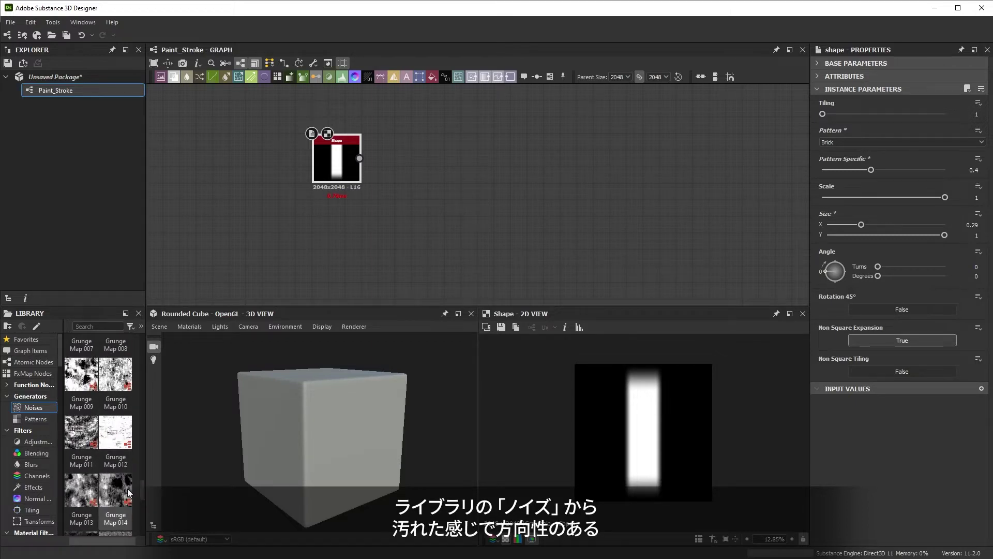
scroll(127, 488, up, 6)
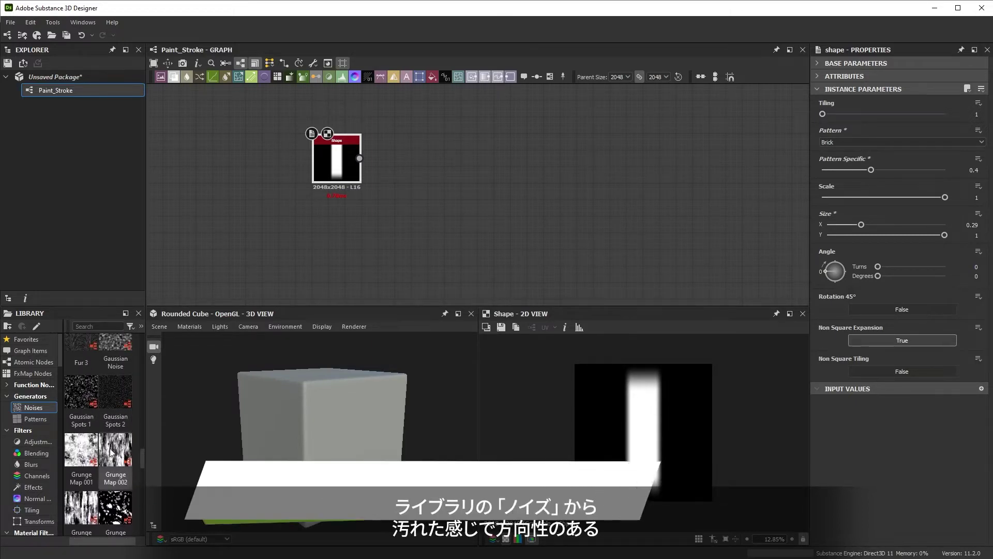
drag(115, 455, 337, 258)
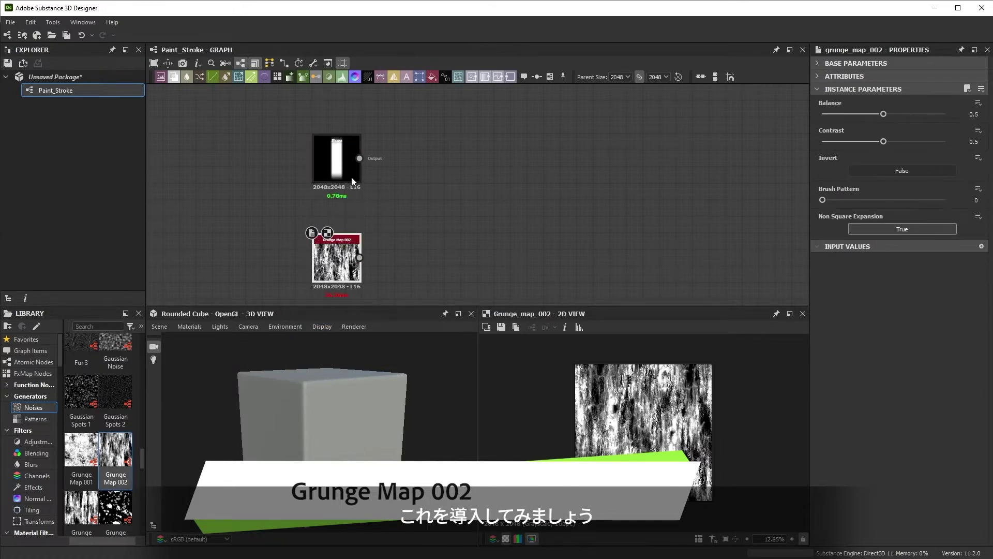
- Add a Blend node fed by the Shape and the grunge noise, set to Multiply
drag(360, 158, 427, 191)
click(464, 225)
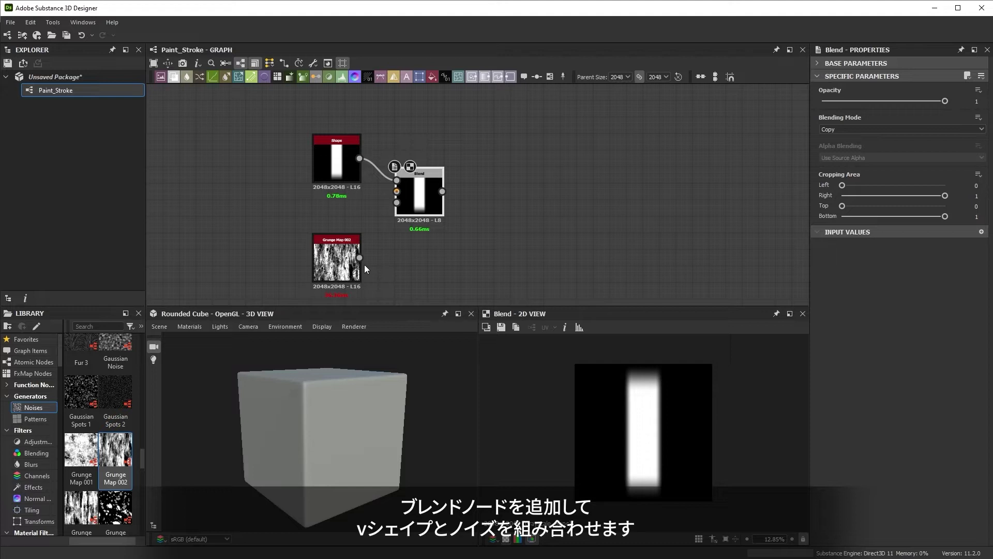
drag(360, 257, 398, 192)
click(850, 129)
click(839, 148)
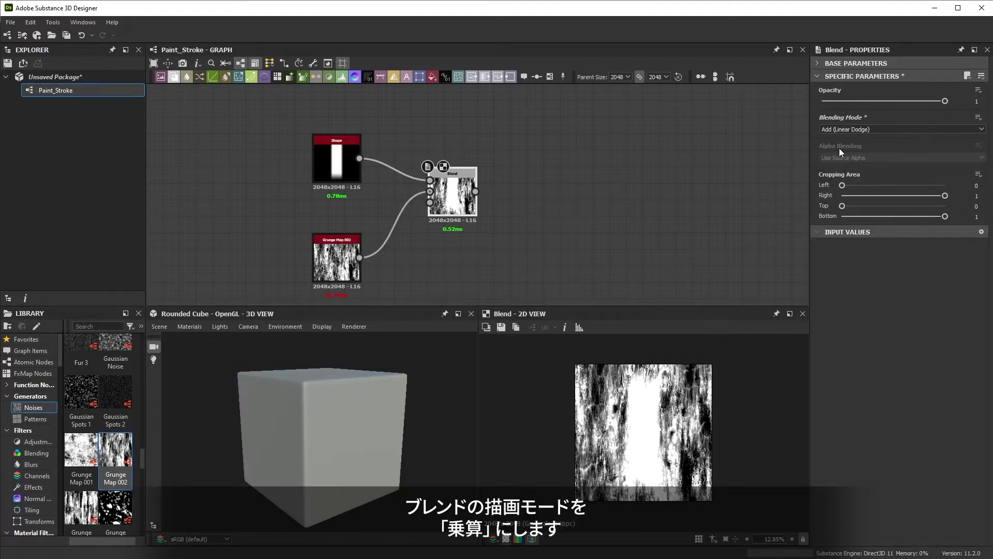
click(859, 128)
click(843, 150)
click(851, 129)
click(851, 157)
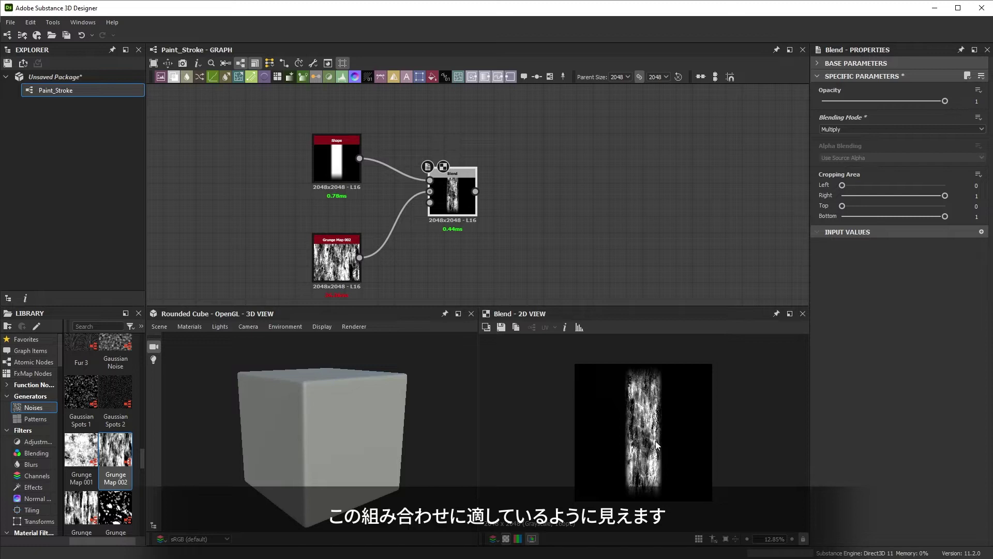
scroll(646, 446, up, 3)
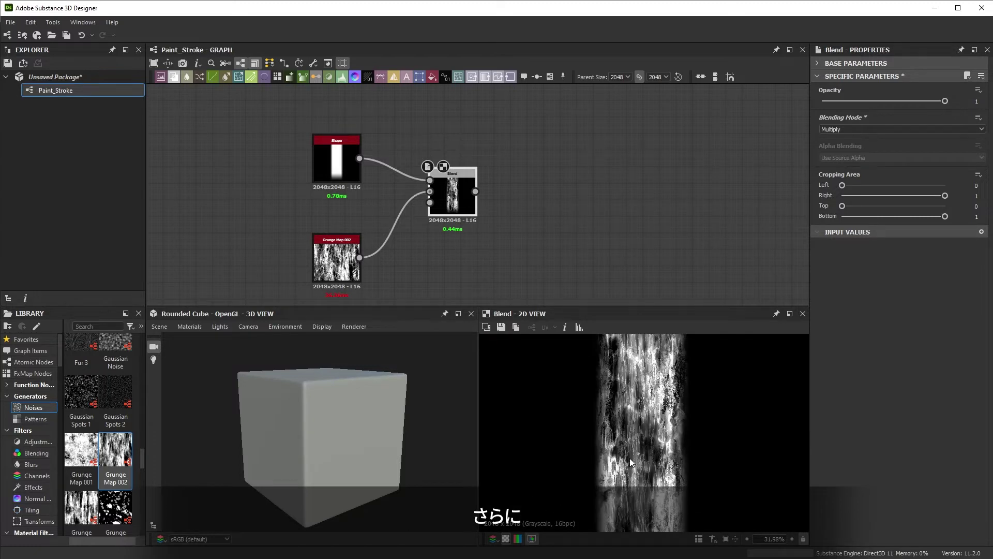
scroll(631, 450, down, 2)
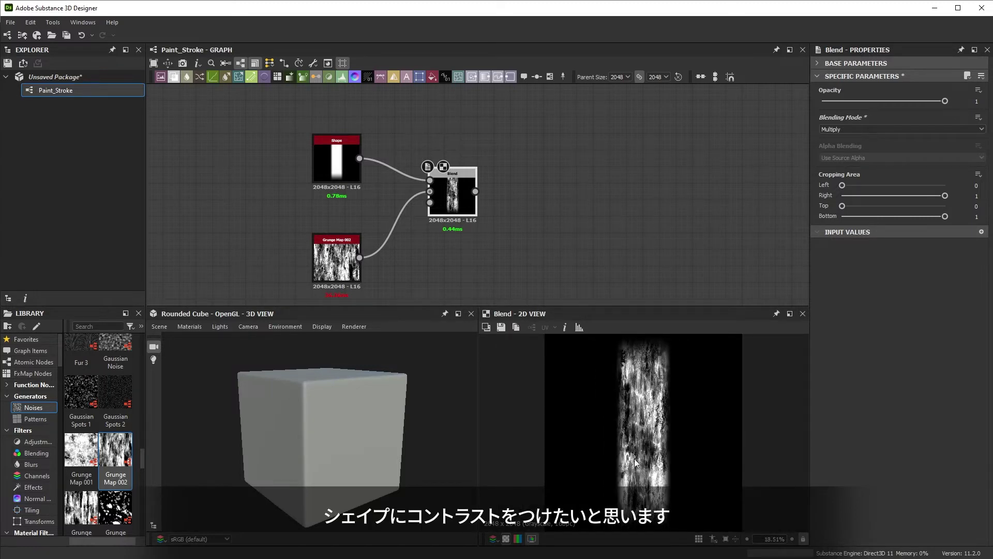
key(space)
text(contr)
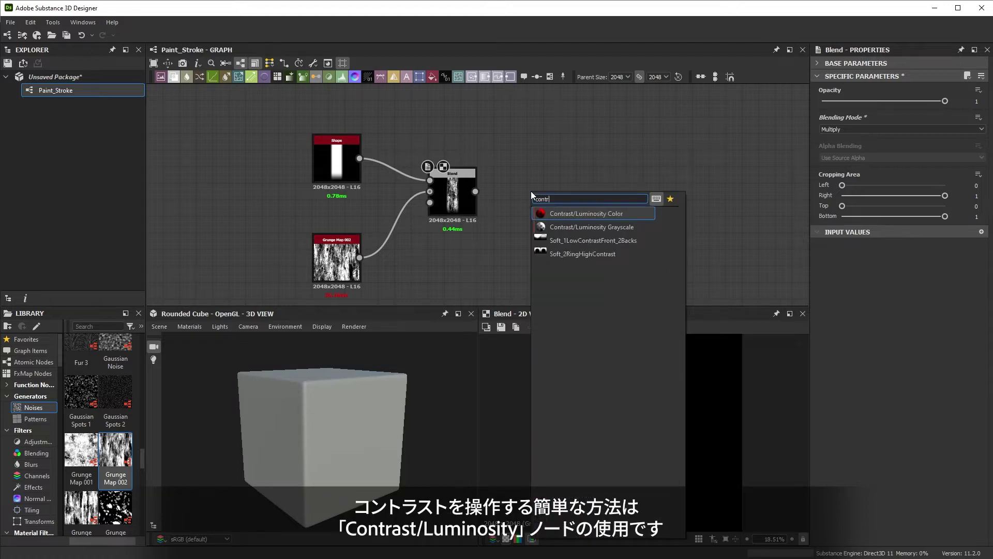
click(590, 226)
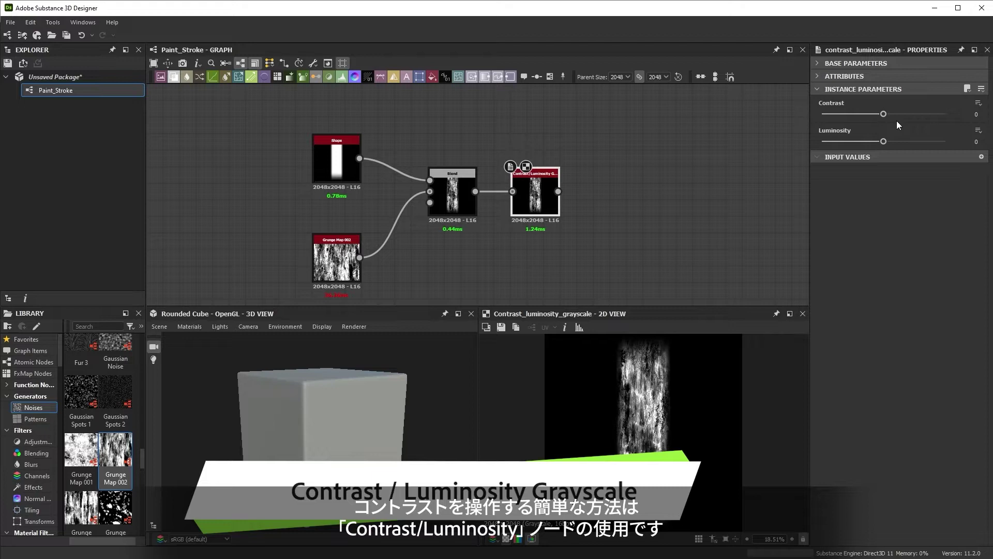
drag(884, 114, 930, 113)
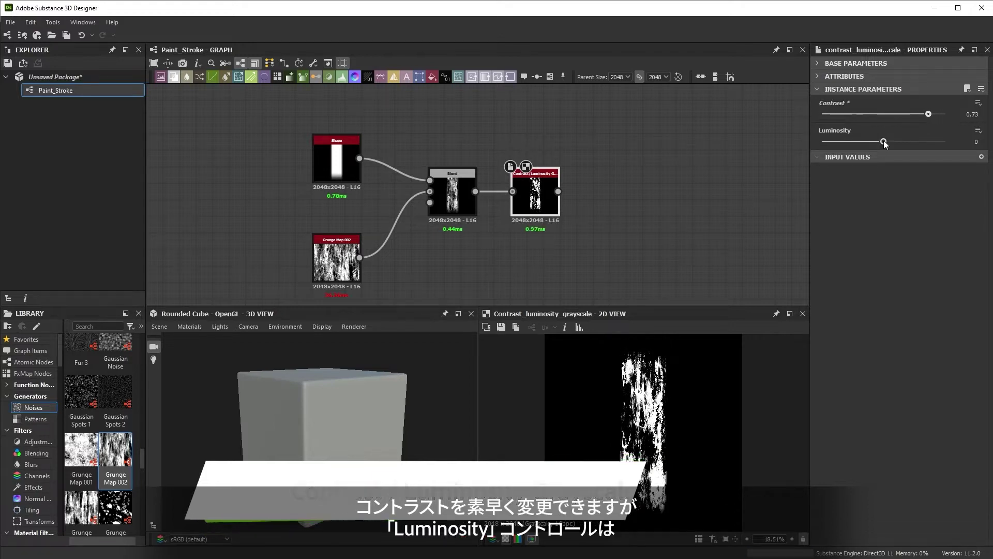
mouse_move(884, 141)
mouse_down()
mouse_move(917, 139)
mouse_move(873, 141)
mouse_move(895, 147)
mouse_move(884, 142)
mouse_up()
drag(929, 114, 936, 114)
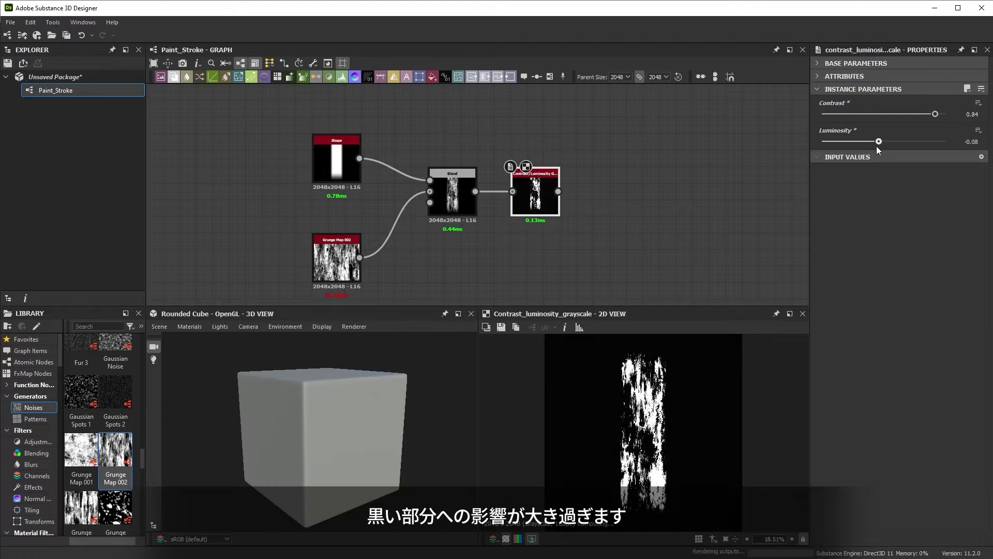
key(Delete)
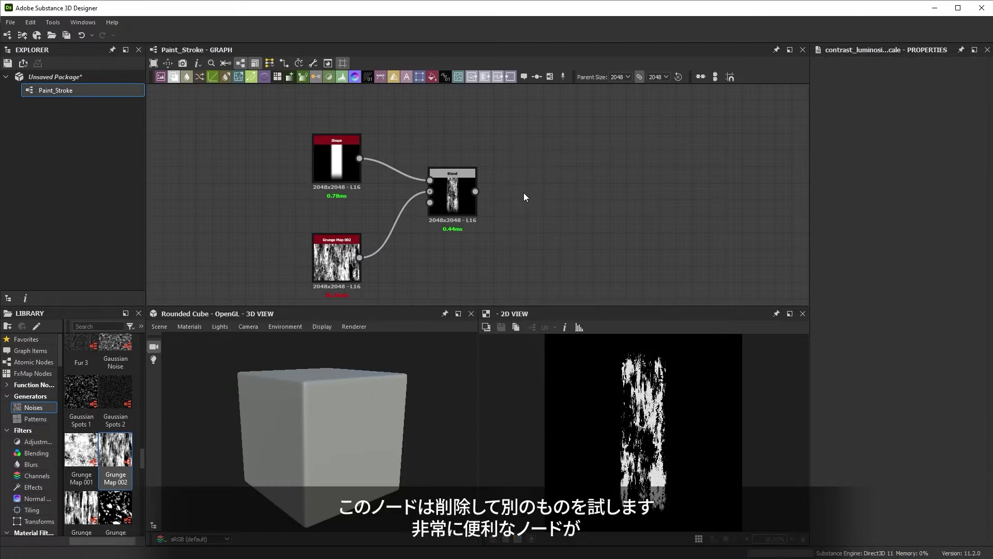
- Add a Levels node after the Blend and shift it to the right
key(space)
text(level)
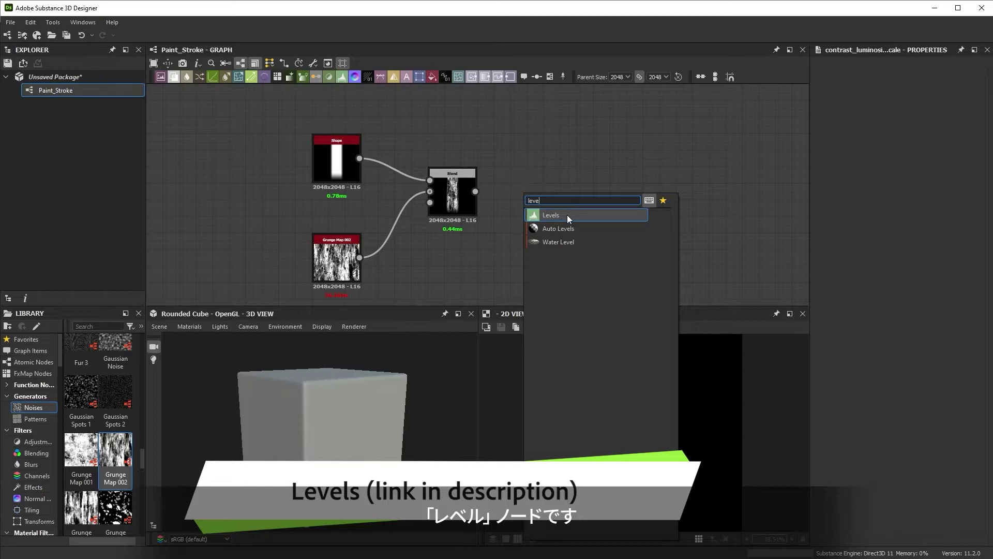
click(568, 215)
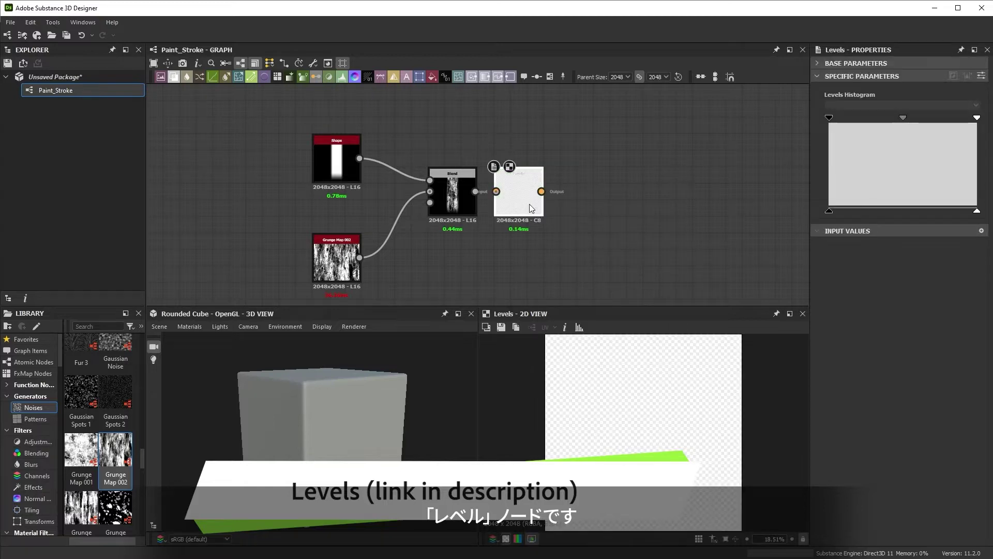
drag(526, 197, 556, 199)
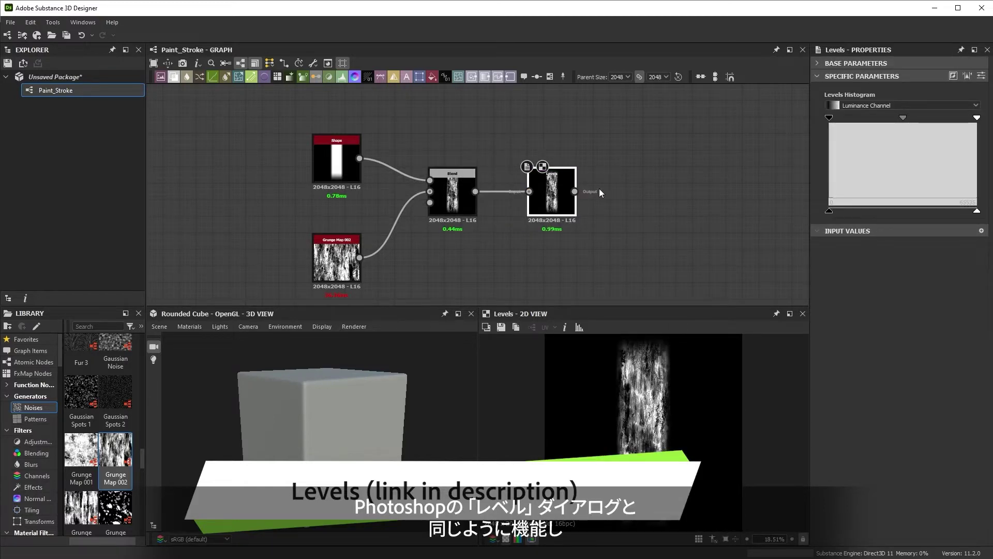
- Pull the Levels black and white points inward so the stroke turns stark white on black
drag(830, 118, 887, 117)
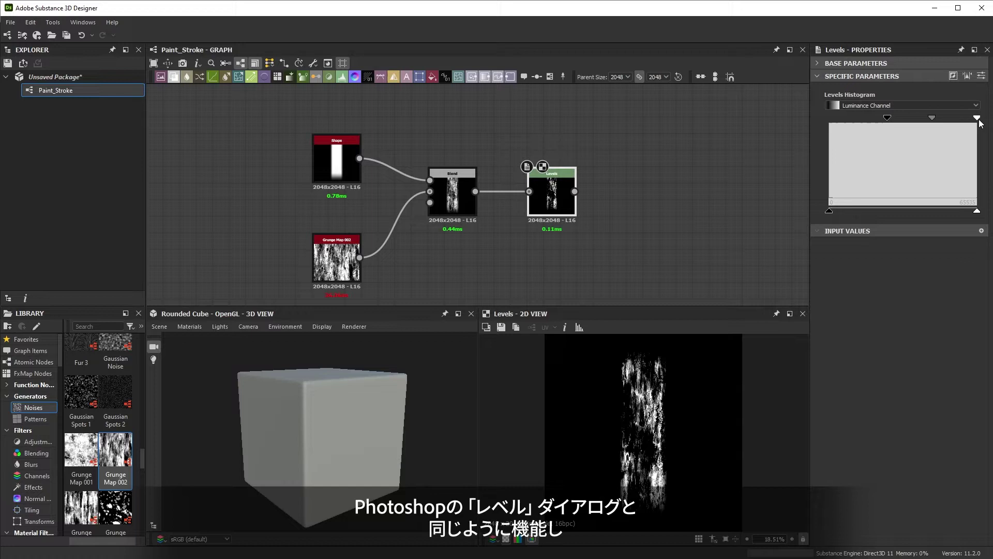
drag(979, 123, 821, 126)
drag(914, 122, 852, 121)
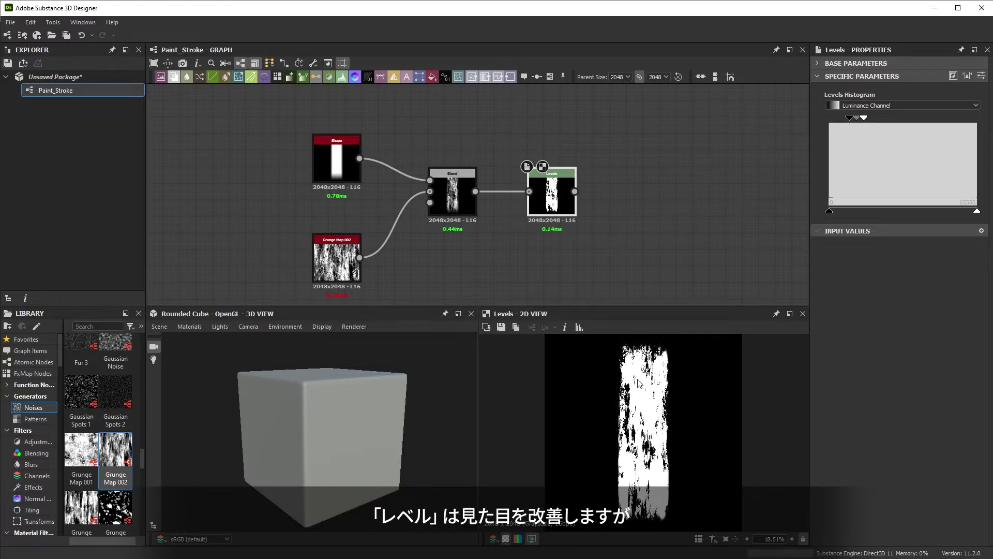
click(457, 197)
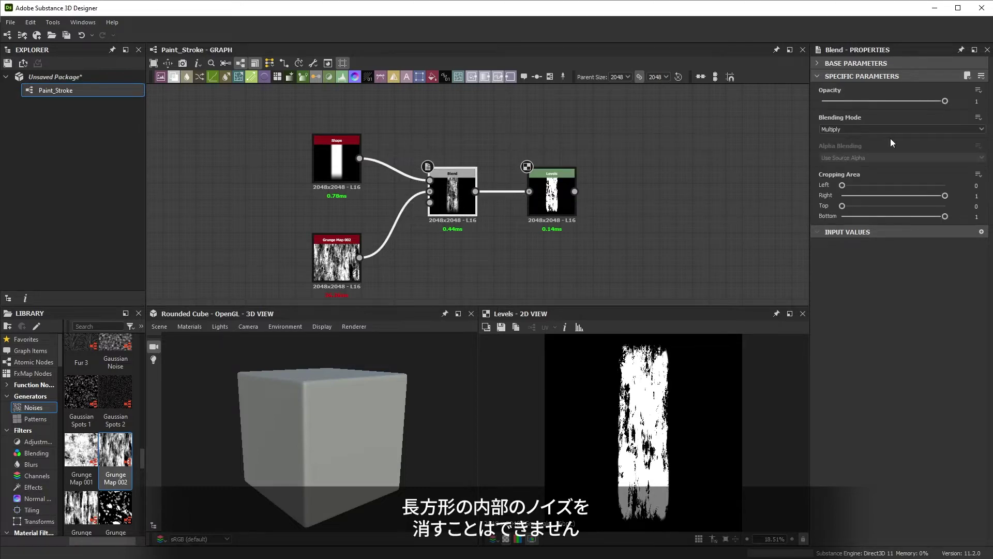
- Switch the Blend node to Add Sub mode and preview the Levels result
click(853, 128)
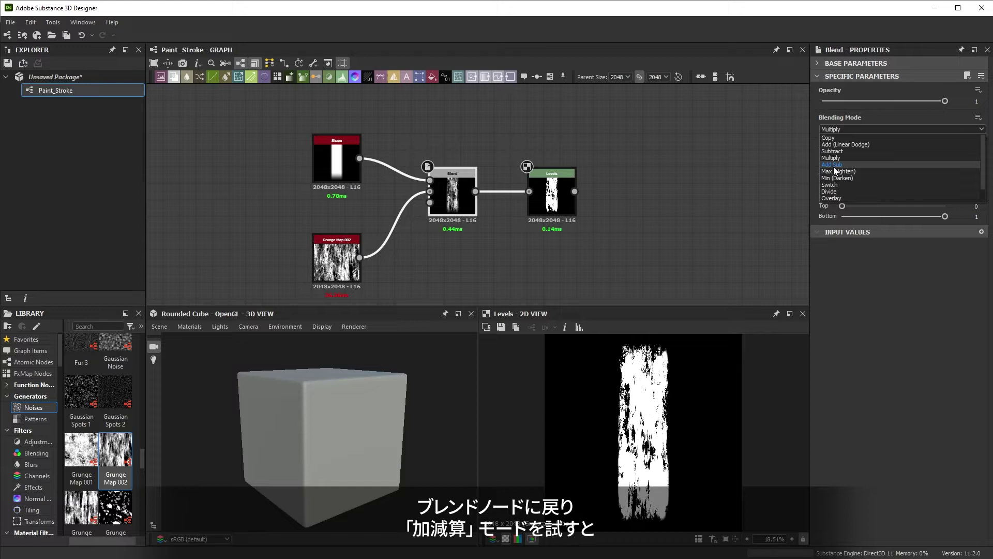
click(839, 164)
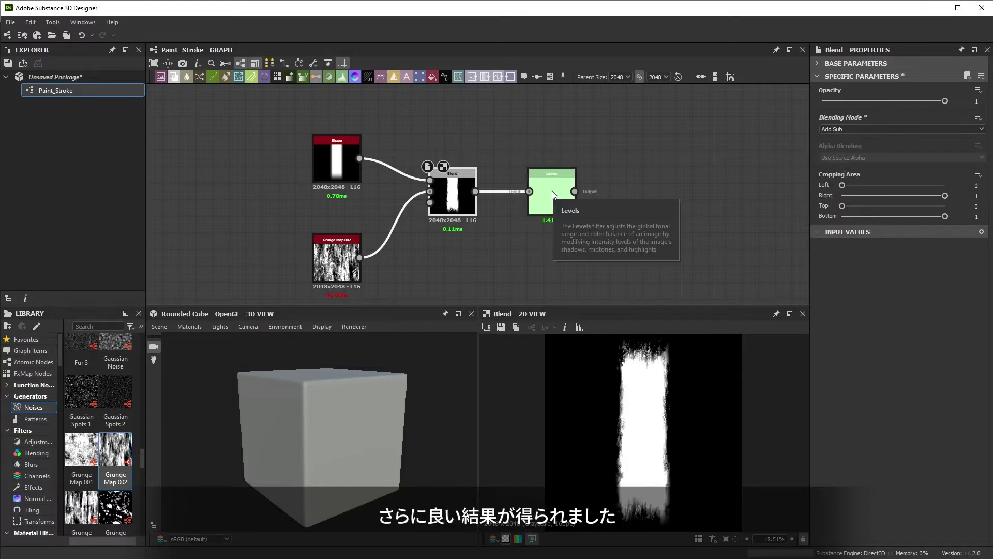
double_click(552, 190)
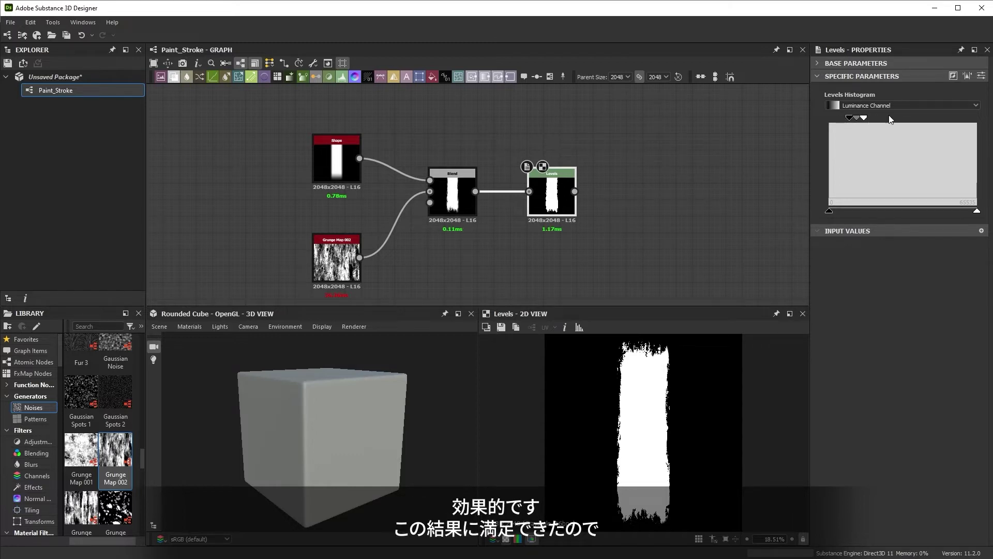
- Add an output node after Levels and connect Levels to it
scroll(507, 223, down, 2)
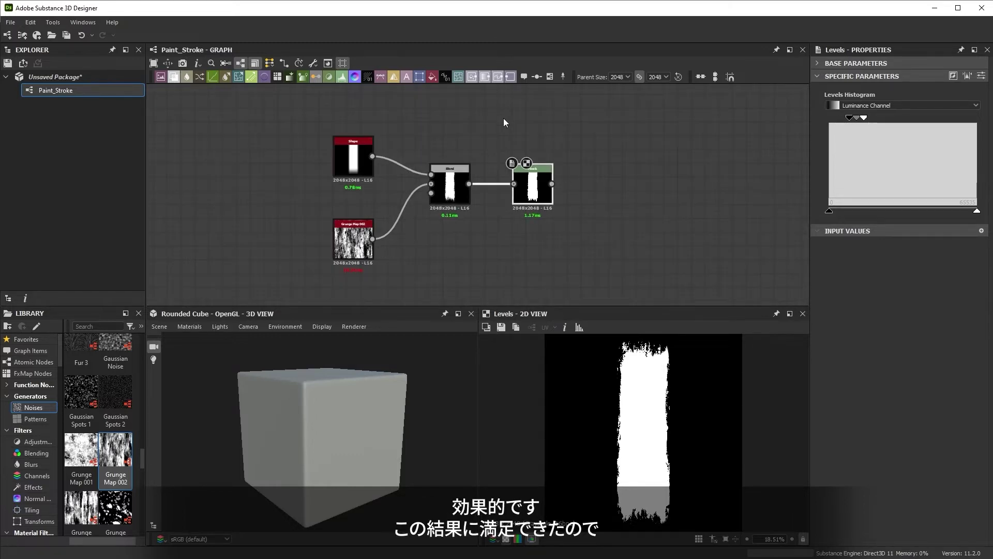
drag(560, 108, 628, 178)
drag(552, 184, 610, 183)
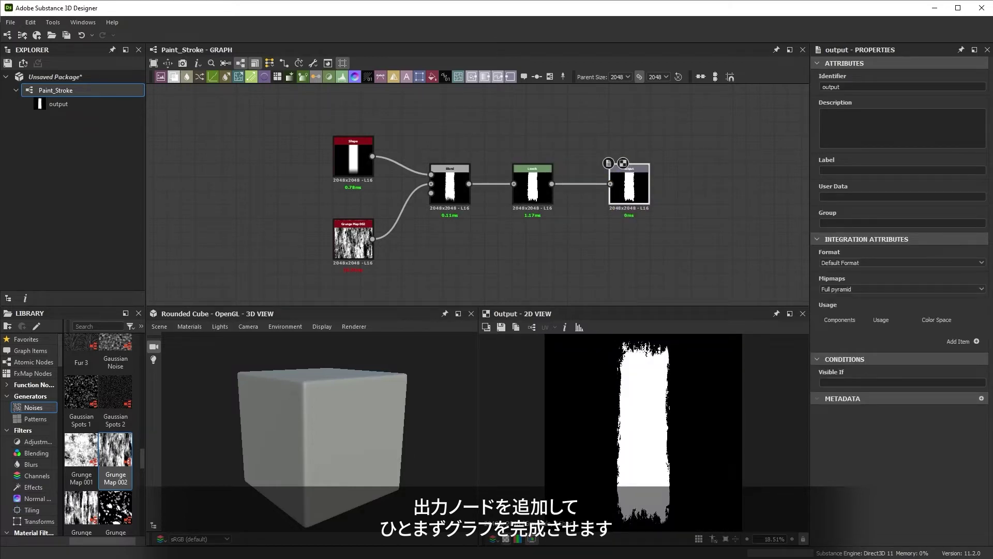
right_click(45, 78)
- Create a new Substance graph in the package named Fabric_Pattern
mouse_move(76, 86)
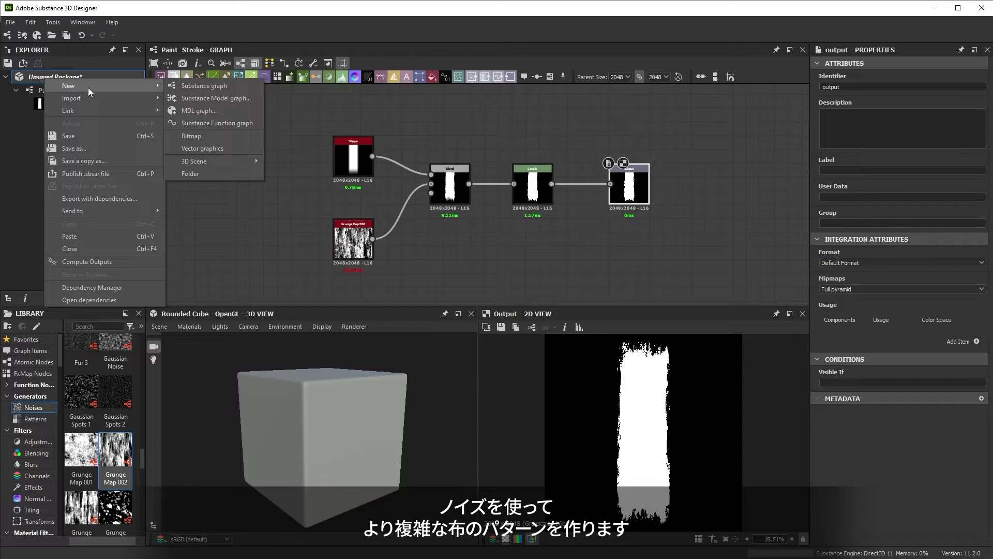
click(195, 87)
text(Fqabric_Pattern)
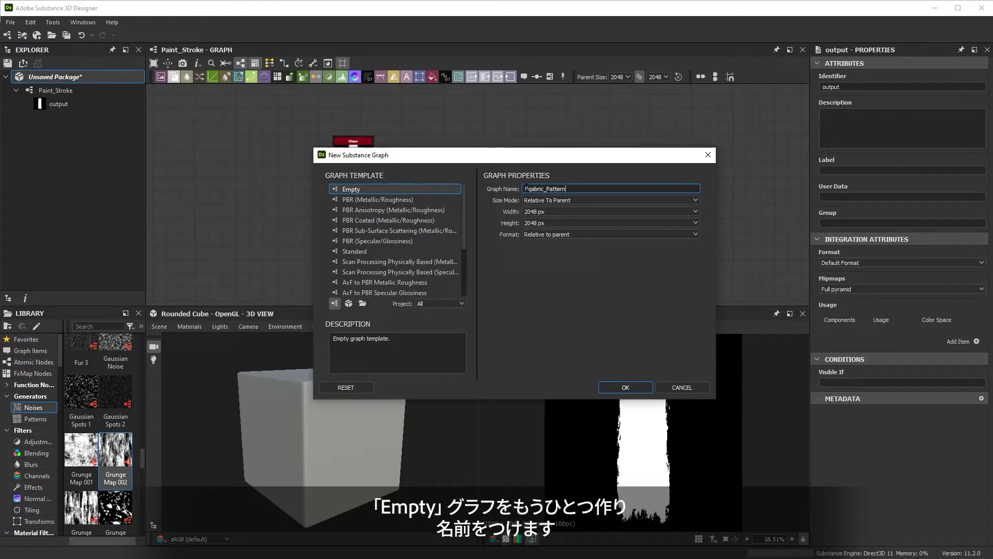
click(531, 189)
key(BackSpace)
click(625, 388)
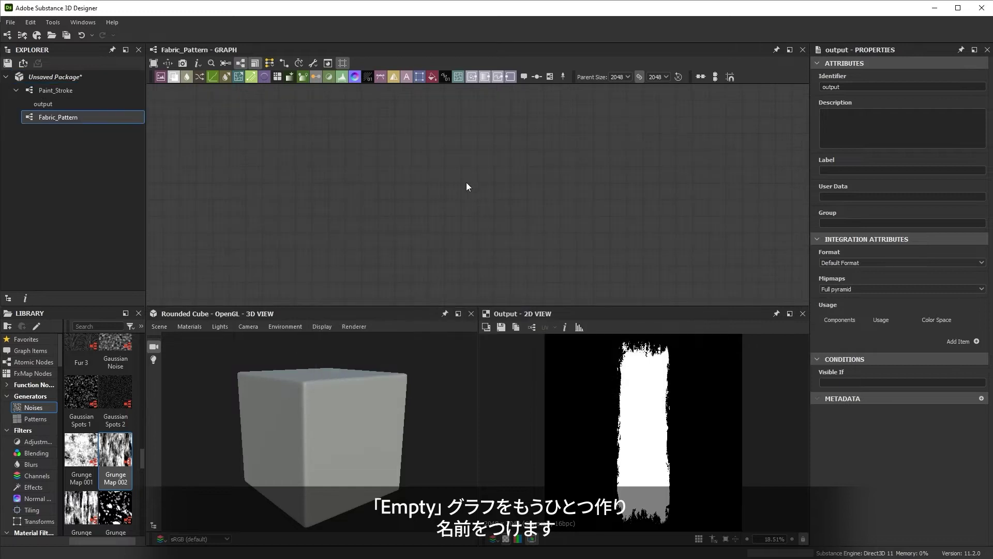
- Add a Tile Generator and a Gradient Linear 2, feeding the gradient into the Tile Generator
key(space)
text(tile)
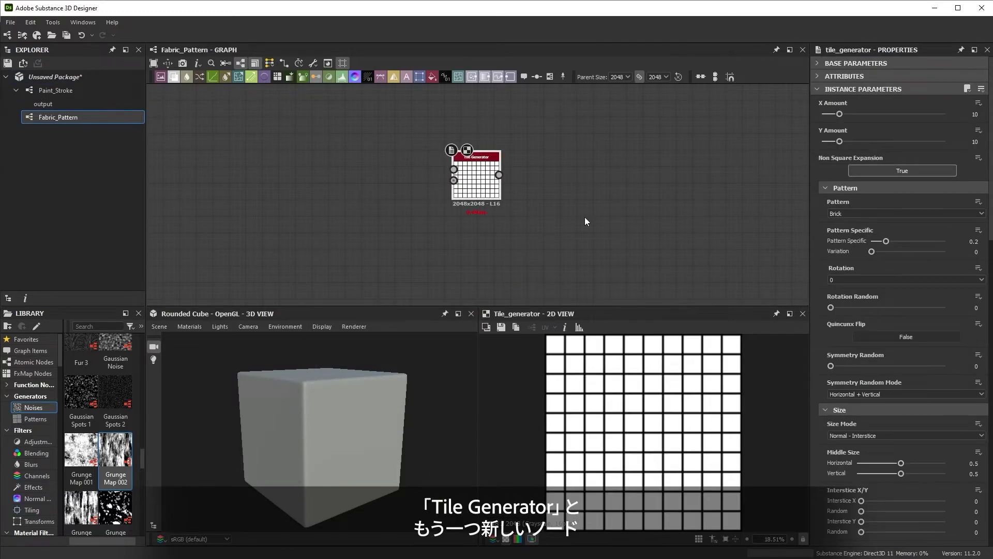
key(space)
text(grad)
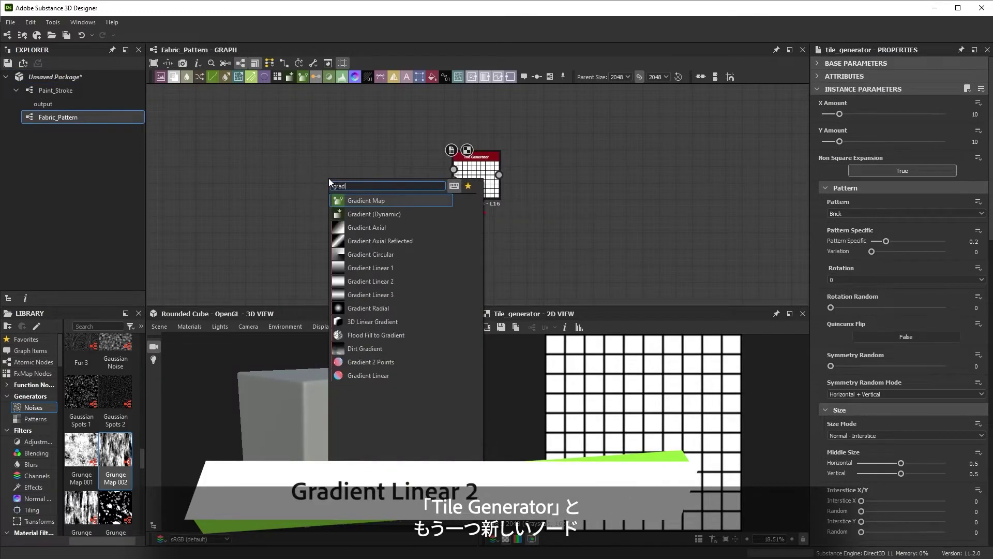
click(396, 280)
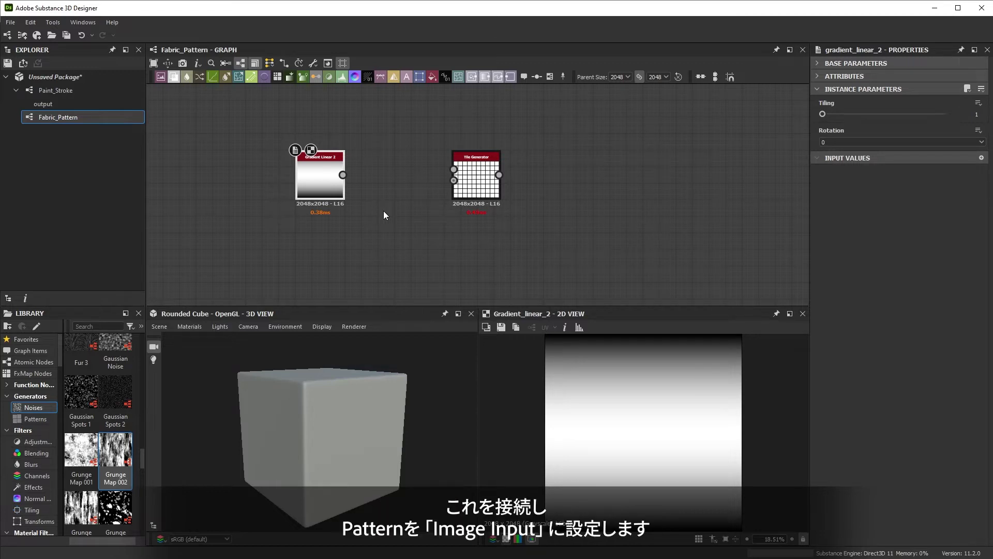
drag(343, 174, 361, 174)
drag(441, 171, 454, 170)
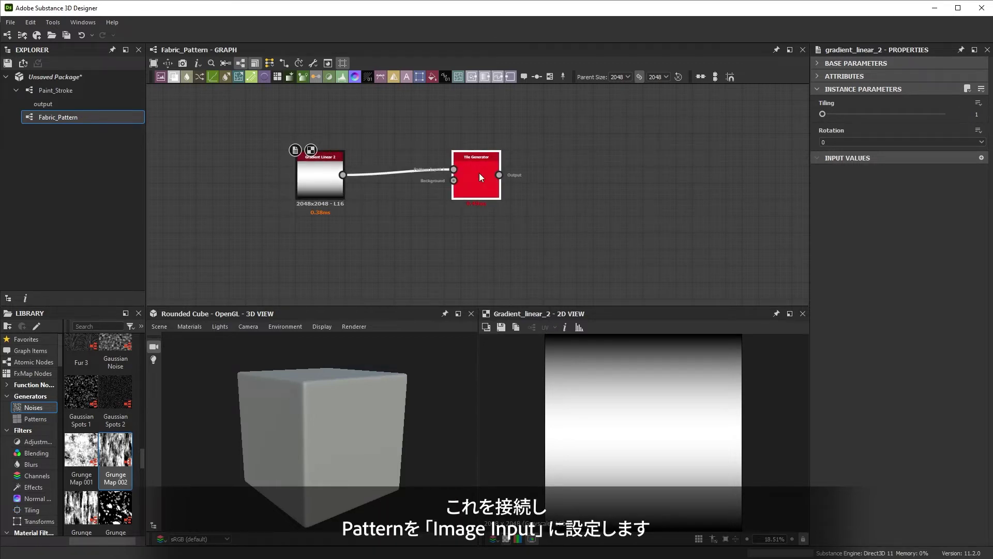
- Set the Tile Generator pattern to Image Input and turn Checker Mask on
click(480, 173)
click(874, 212)
click(874, 221)
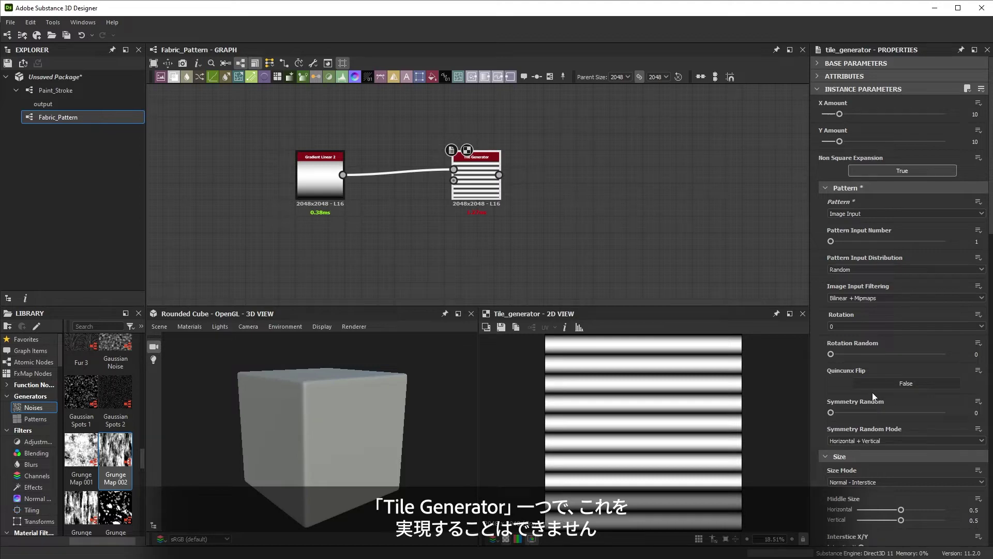
scroll(872, 387, down, 15)
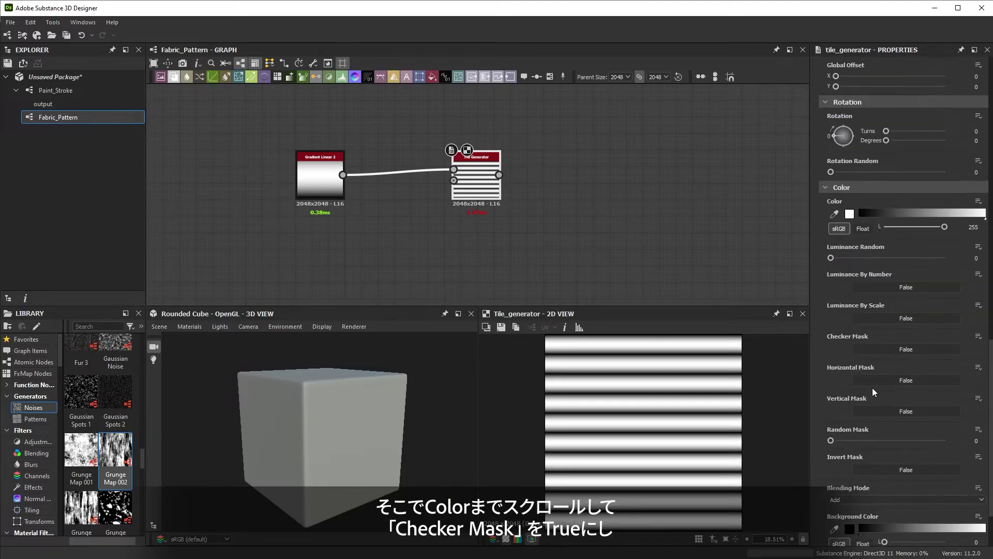
scroll(873, 373, up, 2)
click(883, 412)
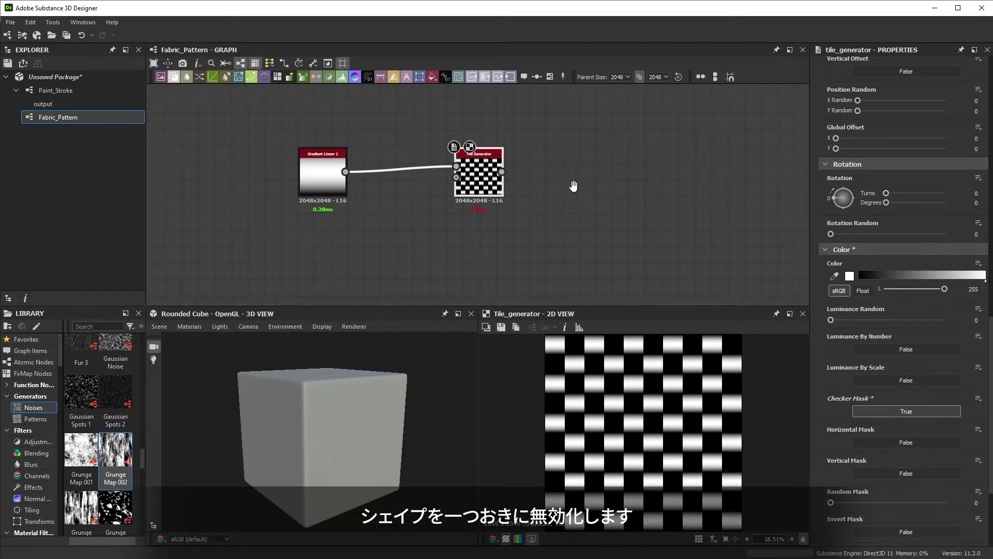
middle_drag(535, 200, 564, 175)
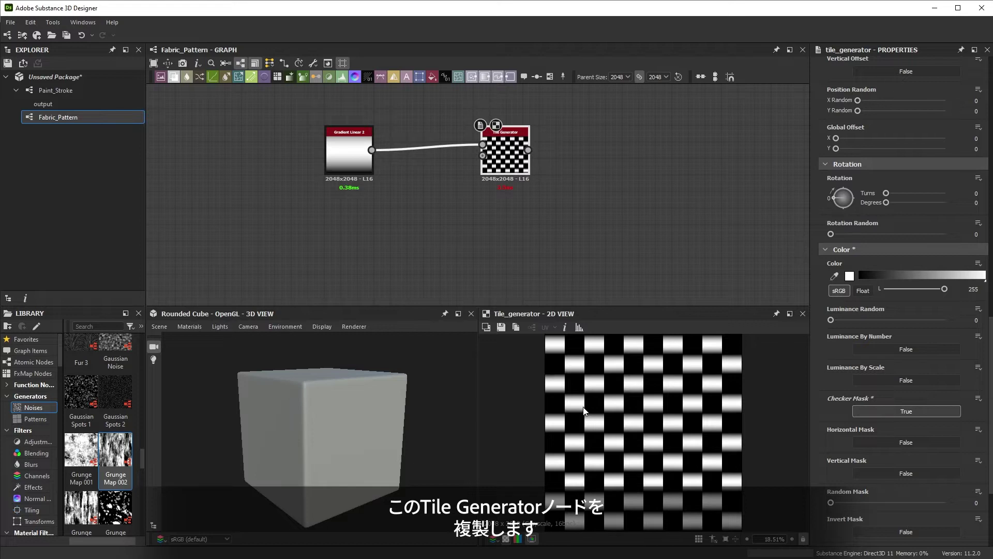
- Duplicate the Tile Generator below the original and invert its checker mask
click(504, 155)
key(ctrl+d)
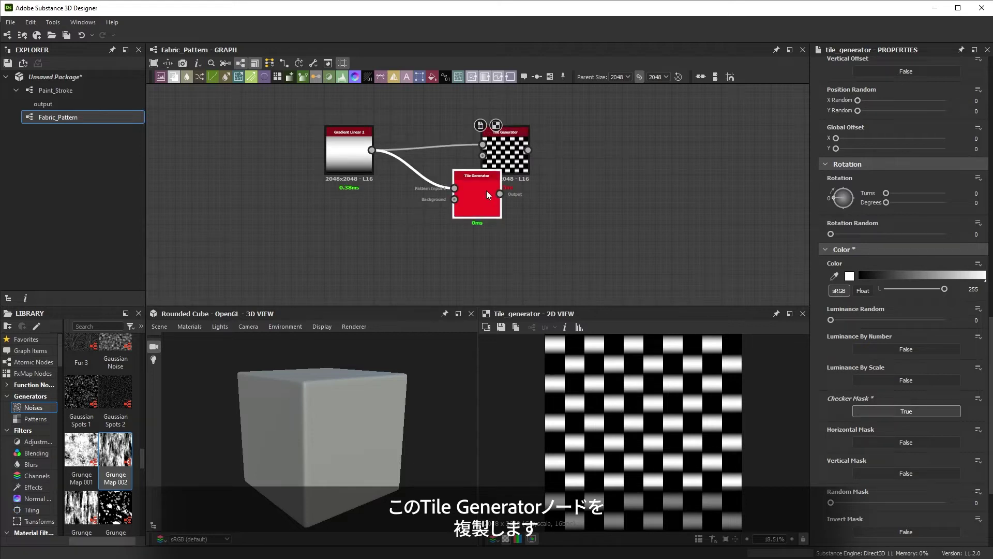
click(520, 250)
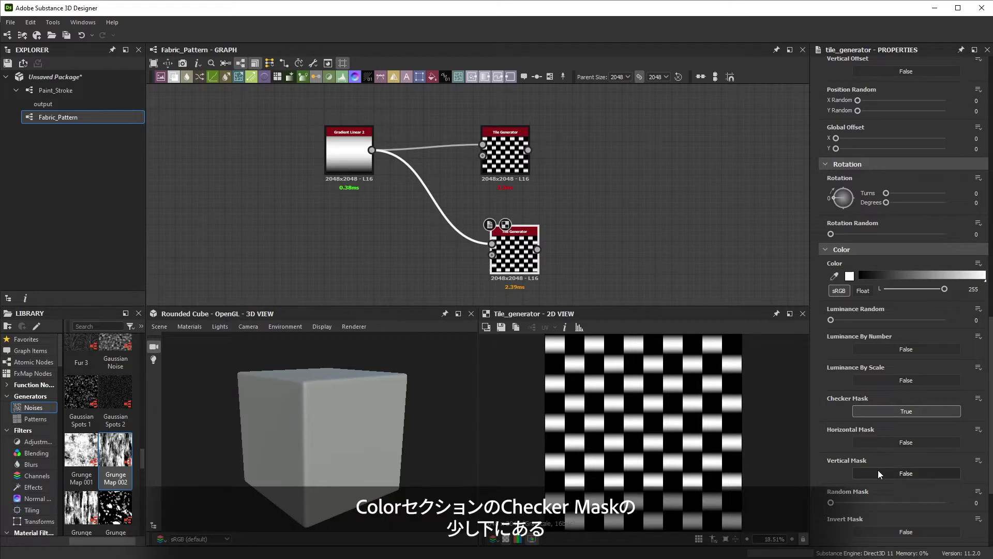
click(880, 529)
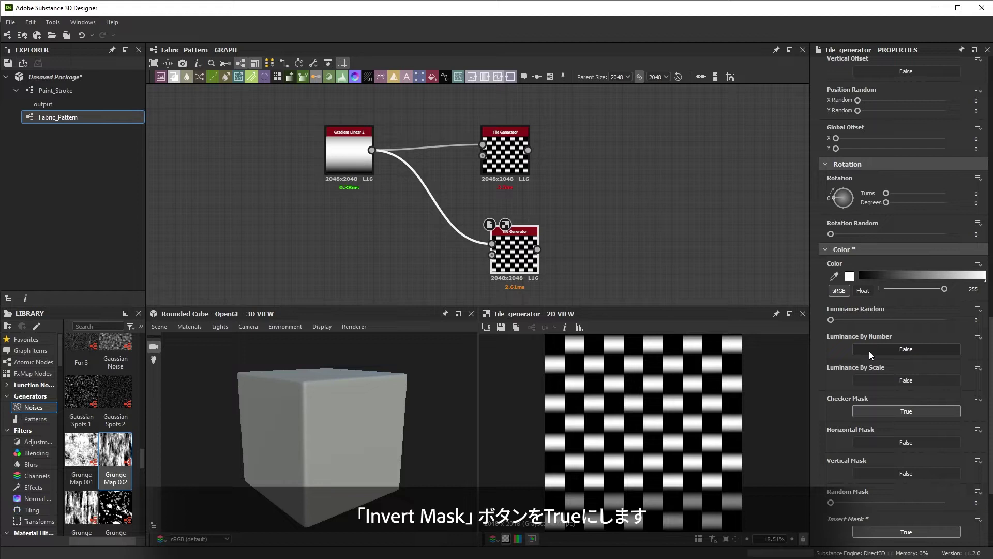
- Set the copy's tile rotation to 90 degrees
scroll(870, 351, up, 3)
click(977, 265)
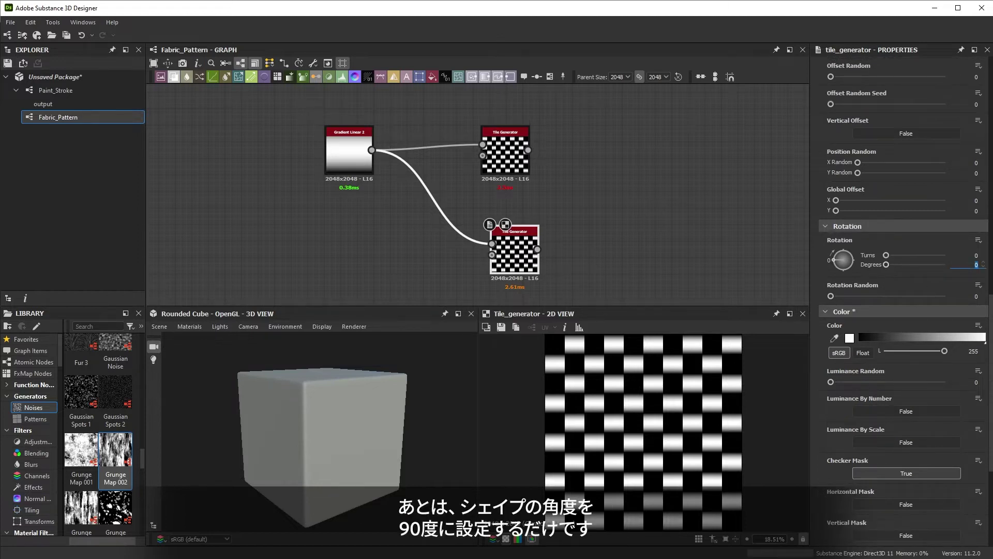
text(90)
key(Return)
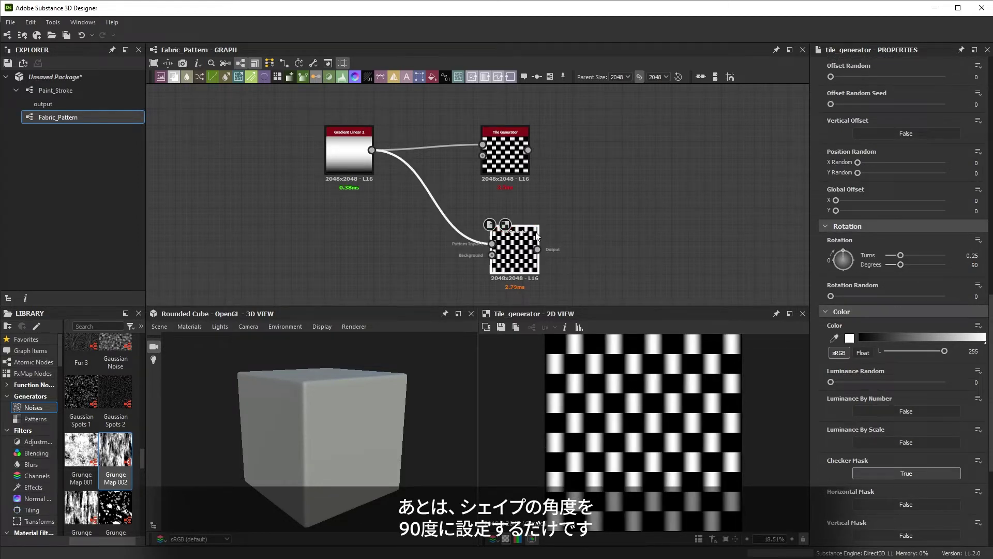
scroll(611, 192, down, 2)
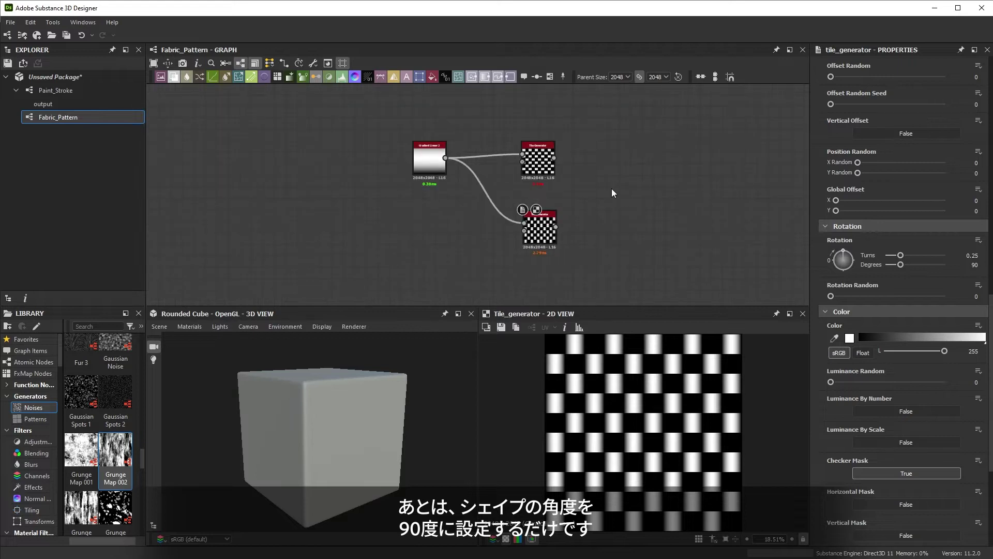
scroll(589, 391, up, 4)
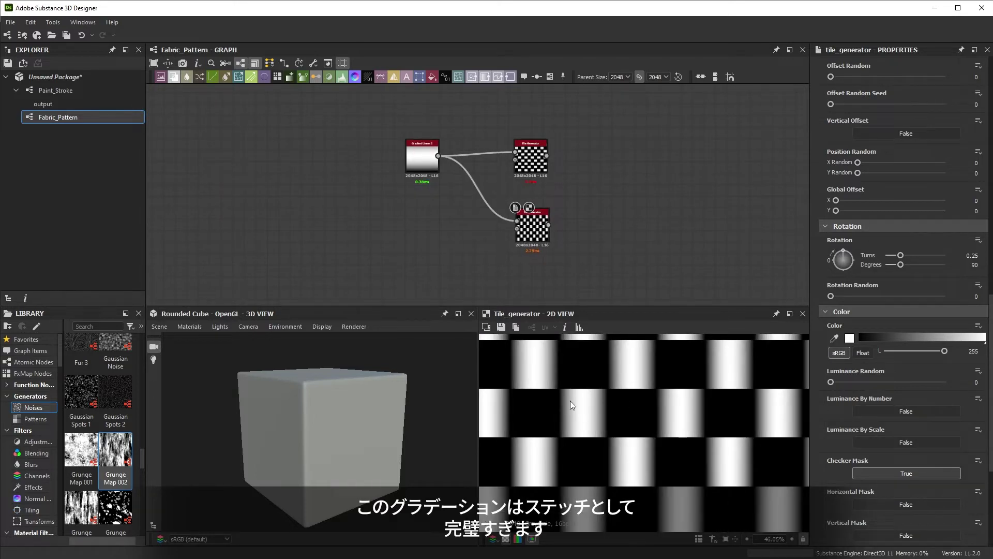
scroll(578, 215, down, 1)
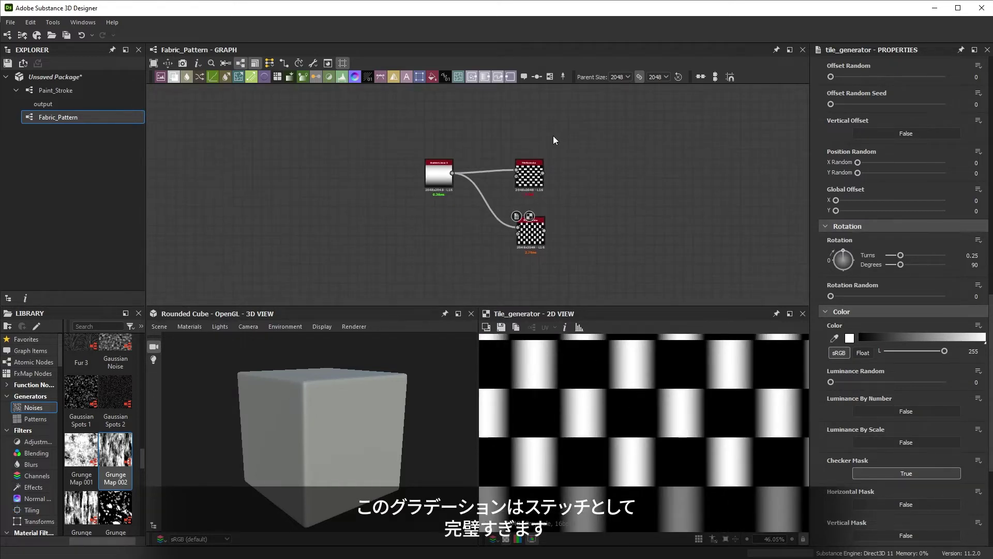
scroll(142, 461, up, 1)
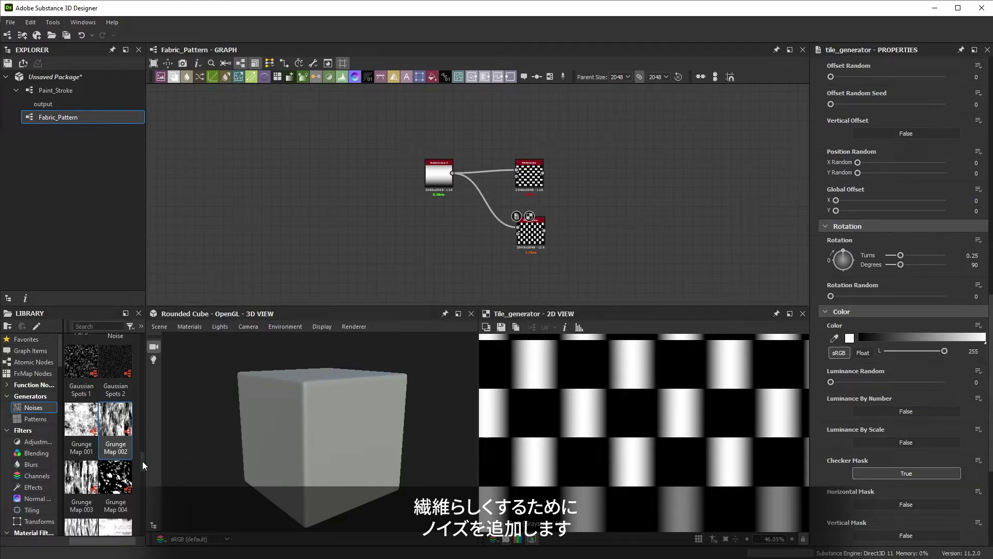
- Add an Anisotropic Noise node and raise its Y Amount to 512
drag(145, 455, 148, 352)
drag(81, 393, 527, 288)
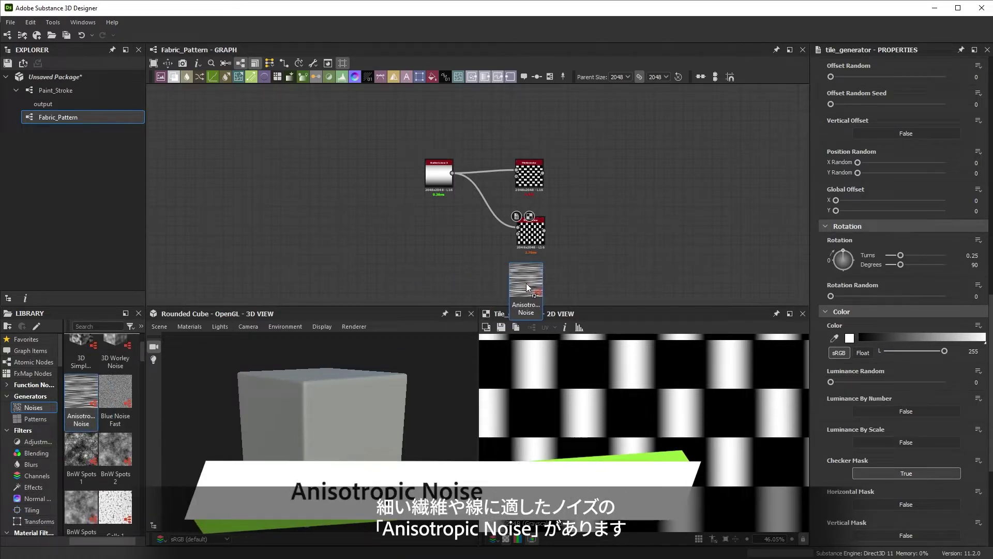
scroll(610, 434, down, 5)
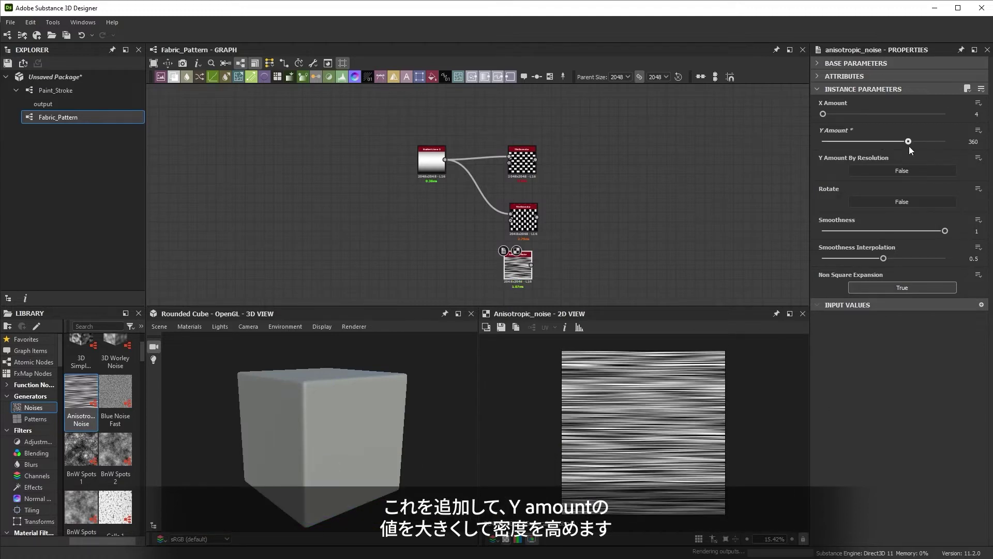
drag(909, 147, 949, 150)
scroll(520, 256, up, 3)
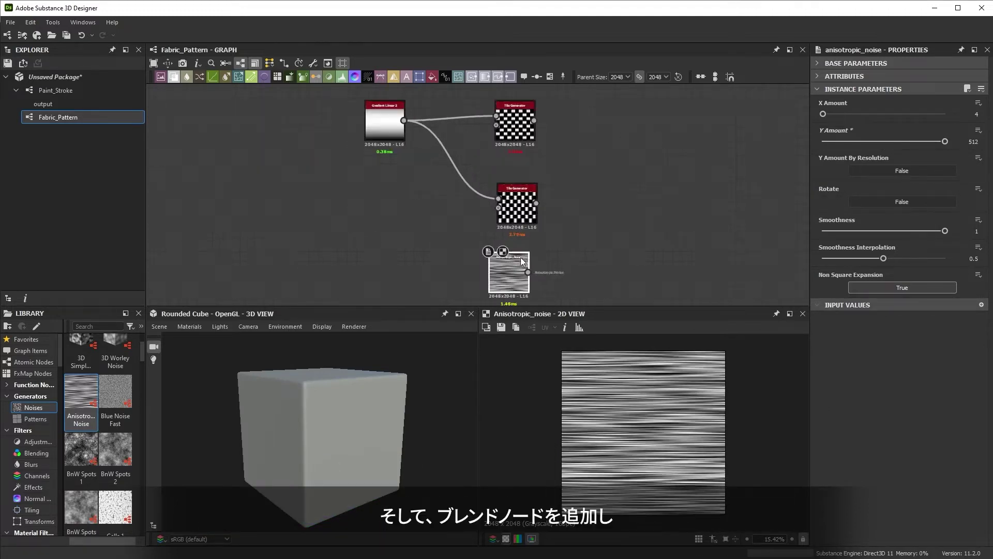
- Blend the Tile Generator and noise in Multiply, swap inputs, and lower opacity to 0.39
key(space)
click(625, 249)
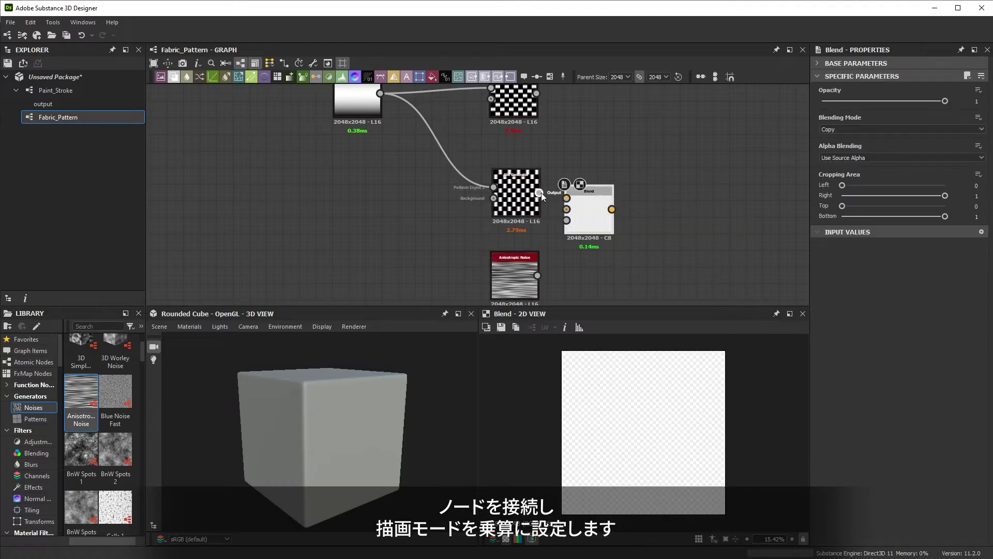
drag(542, 193, 608, 214)
drag(538, 275, 608, 226)
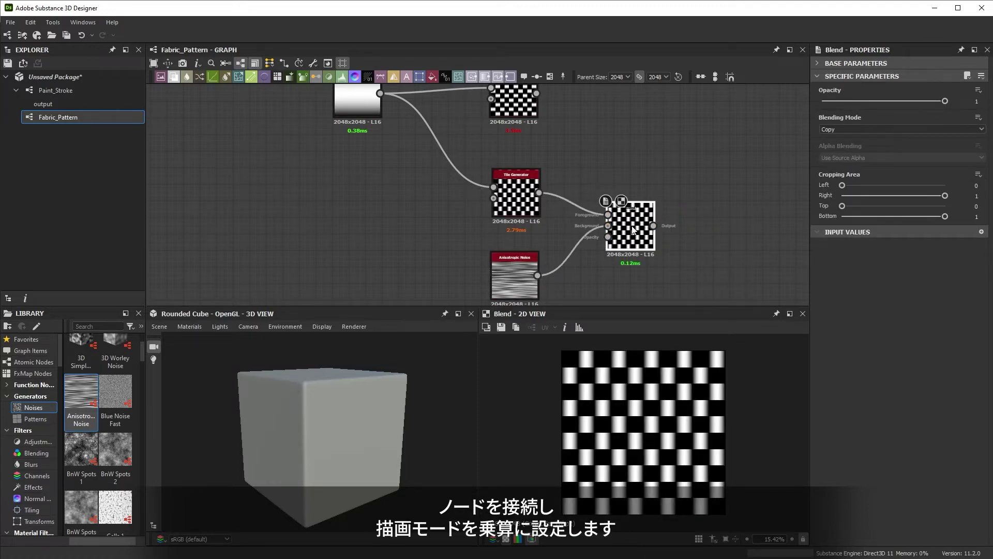
click(867, 129)
click(838, 158)
scroll(624, 432, up, 3)
scroll(625, 433, up, 2)
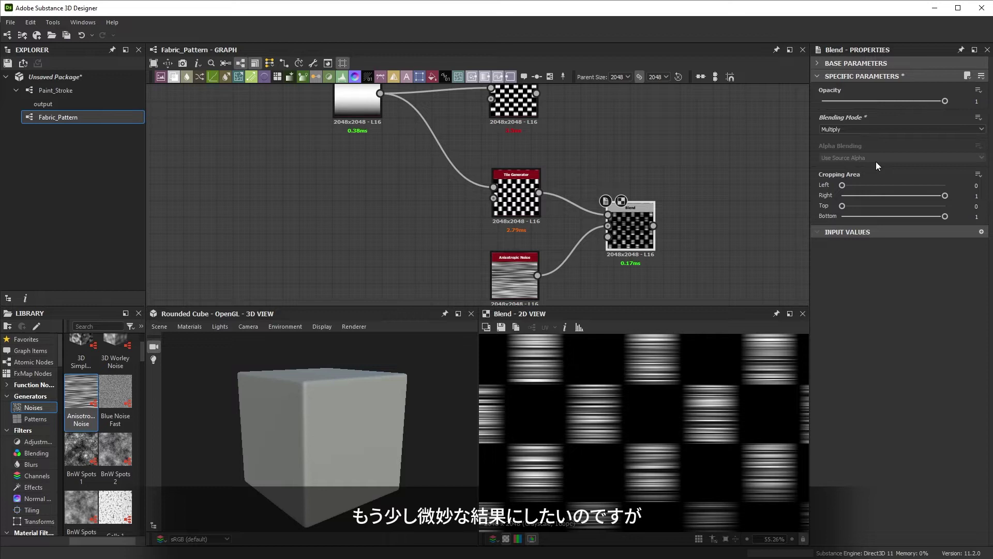
drag(944, 102, 899, 107)
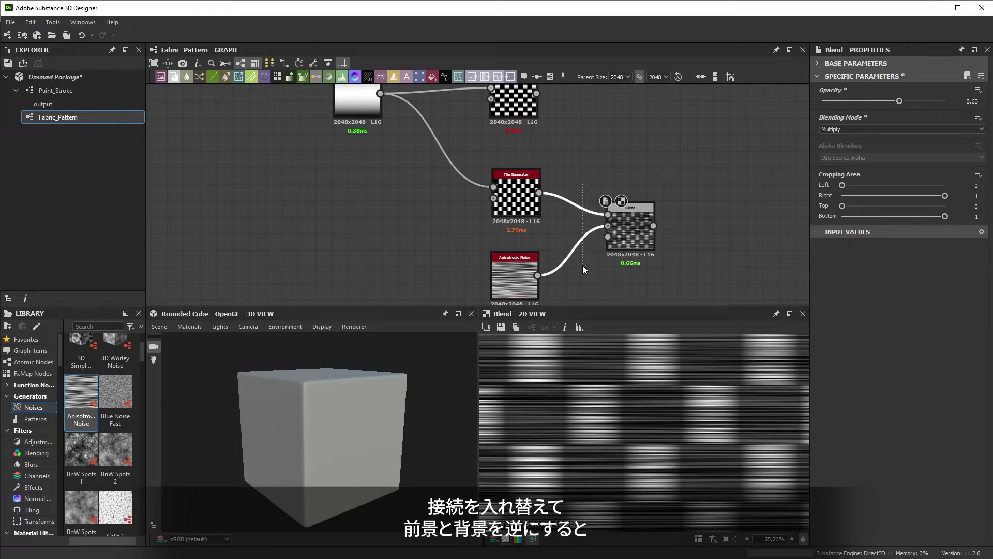
shift+drag(608, 226, 608, 214)
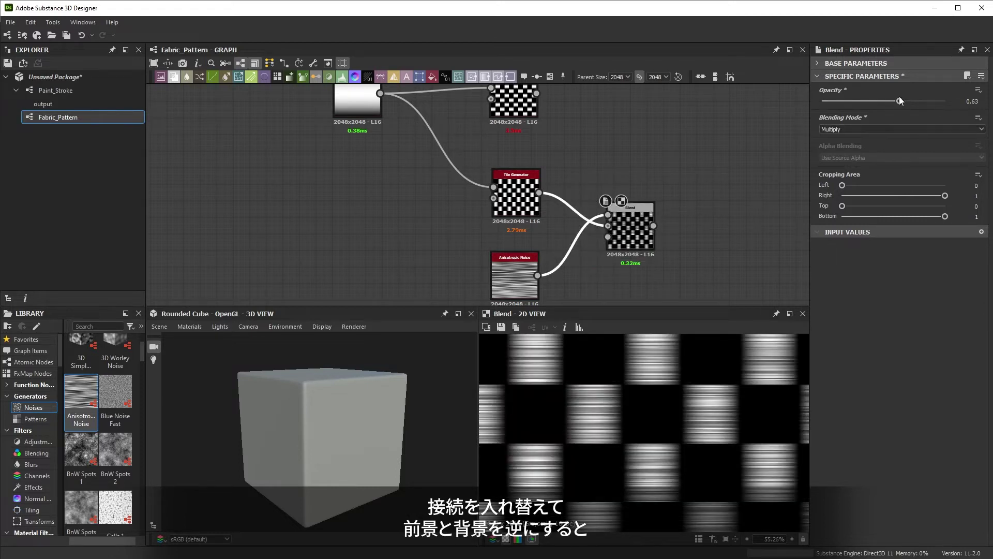
drag(900, 101, 872, 111)
scroll(693, 194, down, 2)
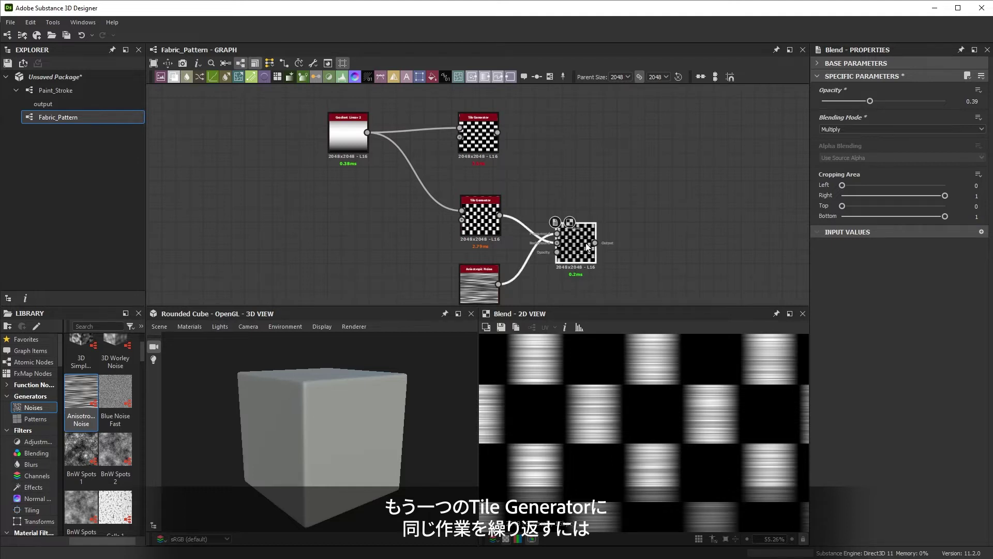
- Duplicate the Blend node and feed the top Tile Generator into the copy
key(ctrl+d)
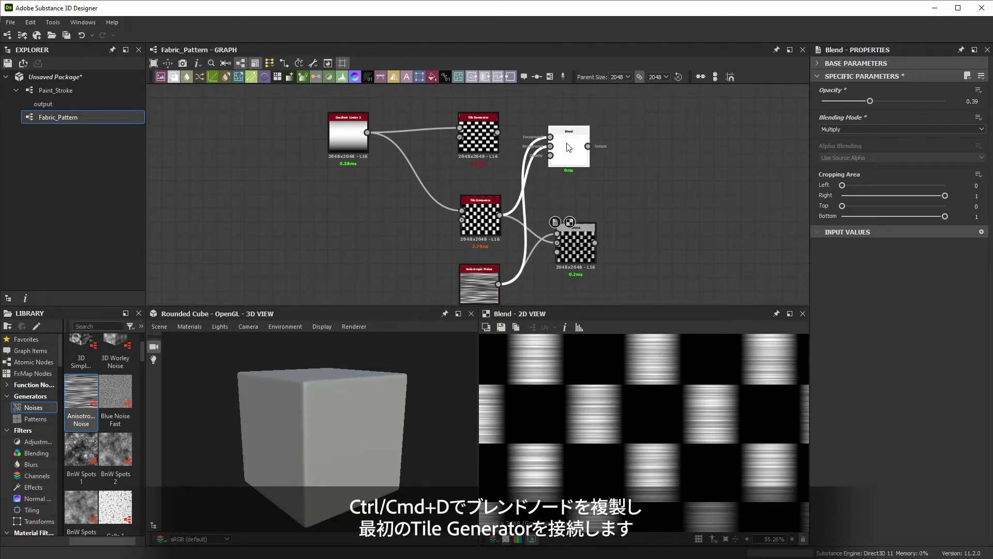
click(585, 134)
drag(497, 133, 564, 127)
scroll(637, 394, down, 2)
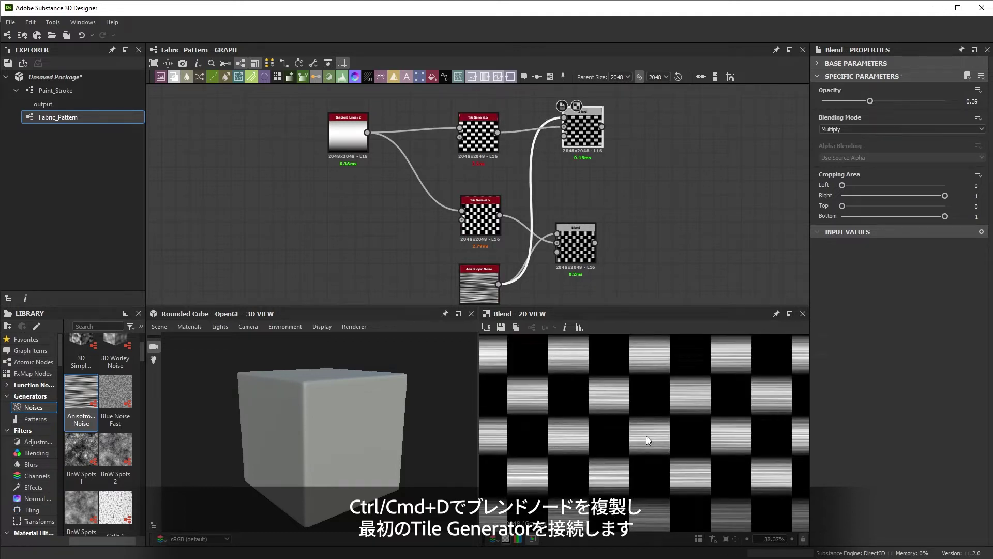
drag(471, 290, 464, 289)
drag(519, 172, 535, 181)
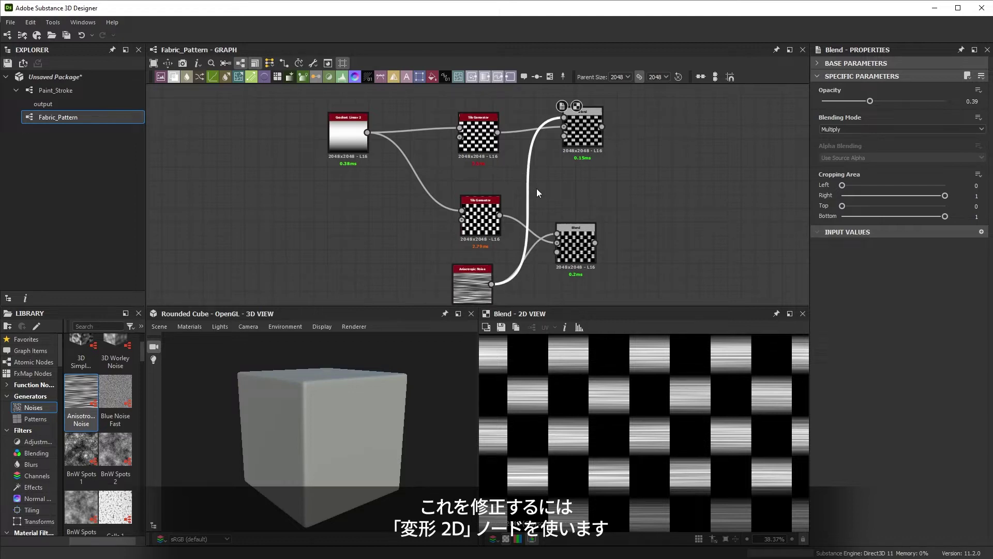
- Route the noise through a Transformation 2D rotated 90° clockwise into the top Blend
key(space)
text(tr)
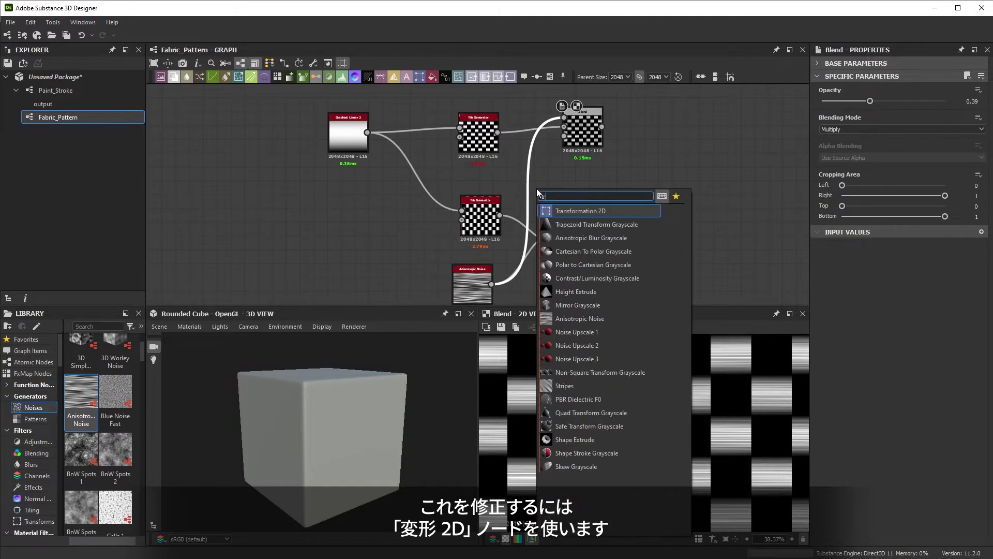
click(577, 210)
drag(527, 210, 528, 173)
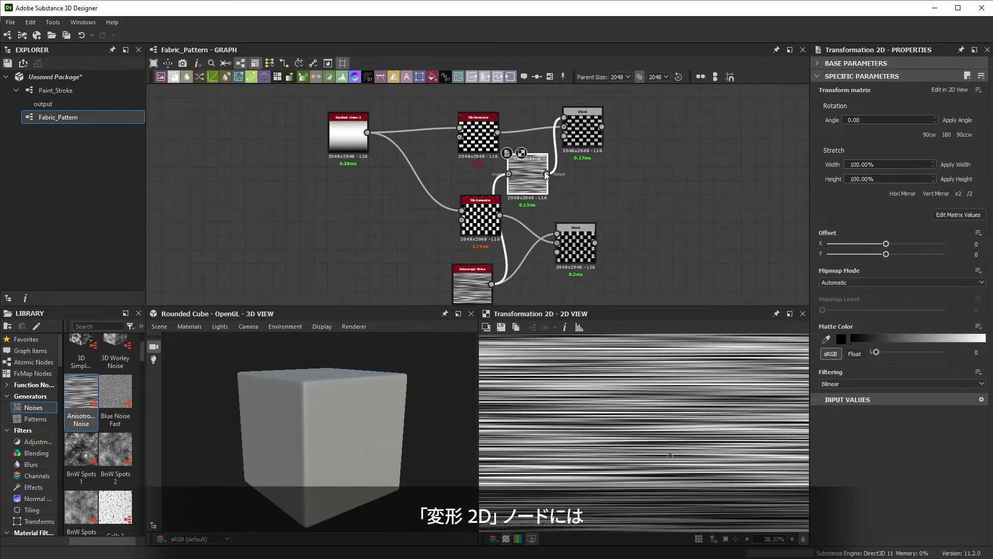
click(930, 135)
- Compare the top and lower Blend results in the preview
double_click(583, 129)
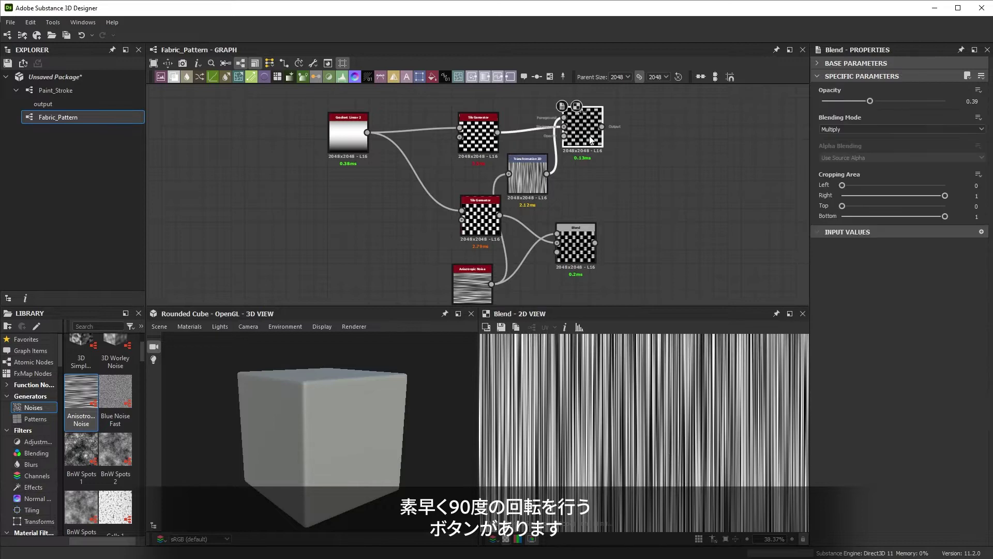
double_click(585, 244)
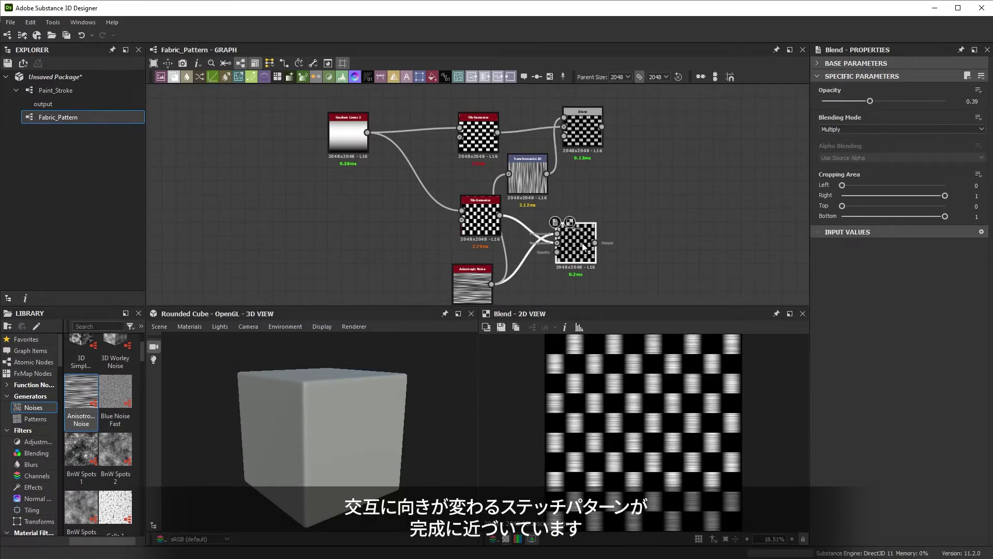
double_click(588, 145)
double_click(569, 255)
middle_drag(646, 232, 550, 202)
- Add a third Blend taking both checker Blends as inputs, set to Add (Linear Dodge)
key(space)
text(blend)
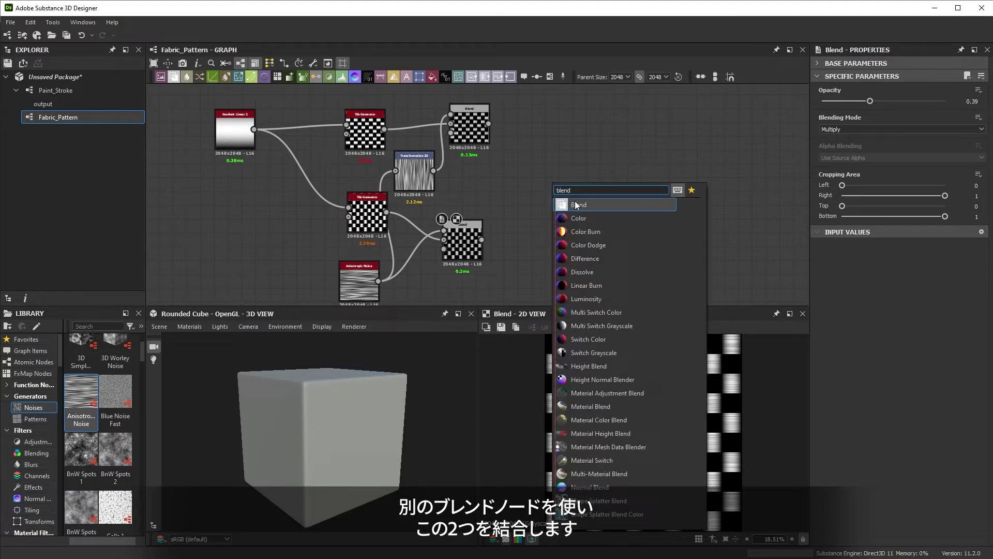
key(Return)
drag(482, 240, 534, 185)
drag(489, 125, 533, 175)
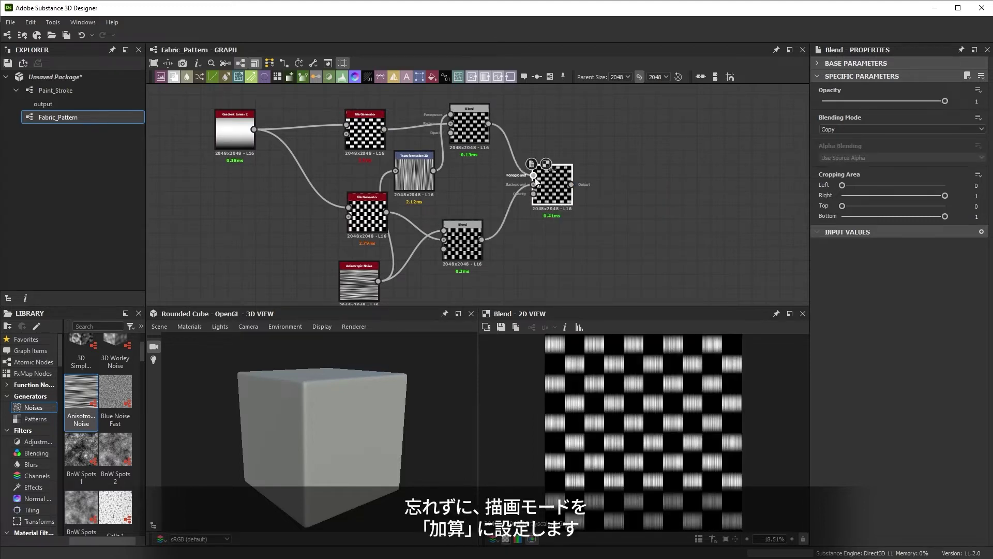
click(896, 129)
click(843, 144)
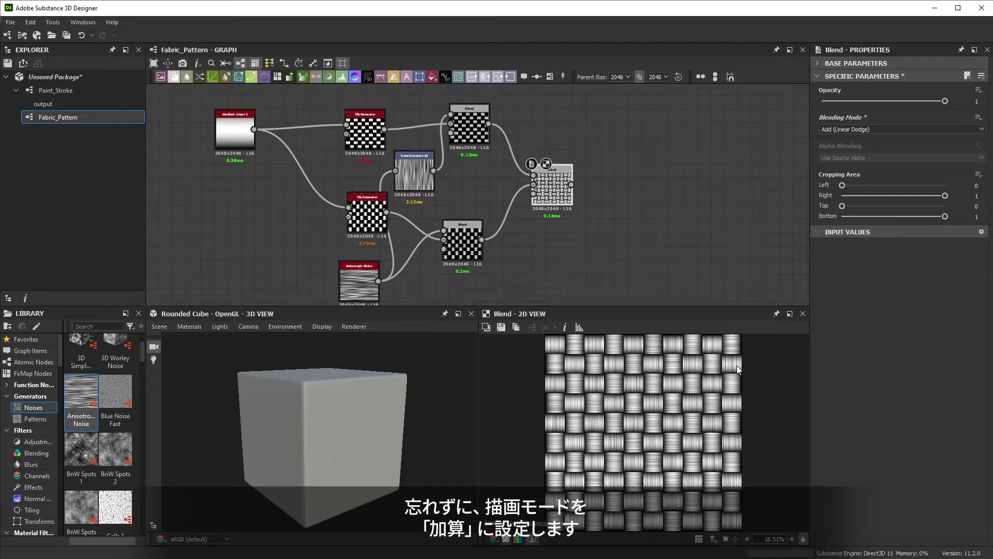
scroll(737, 365, up, 4)
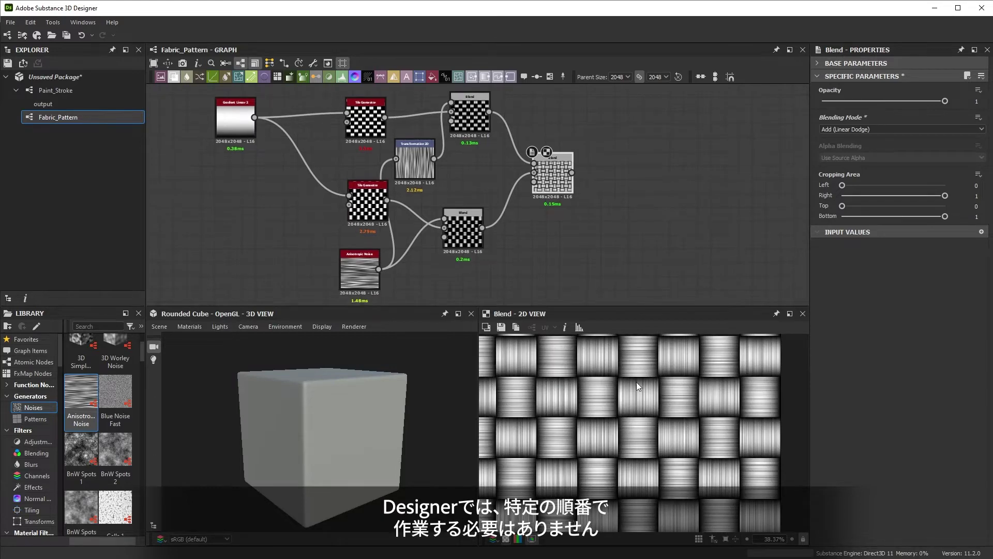
scroll(636, 393, down, 4)
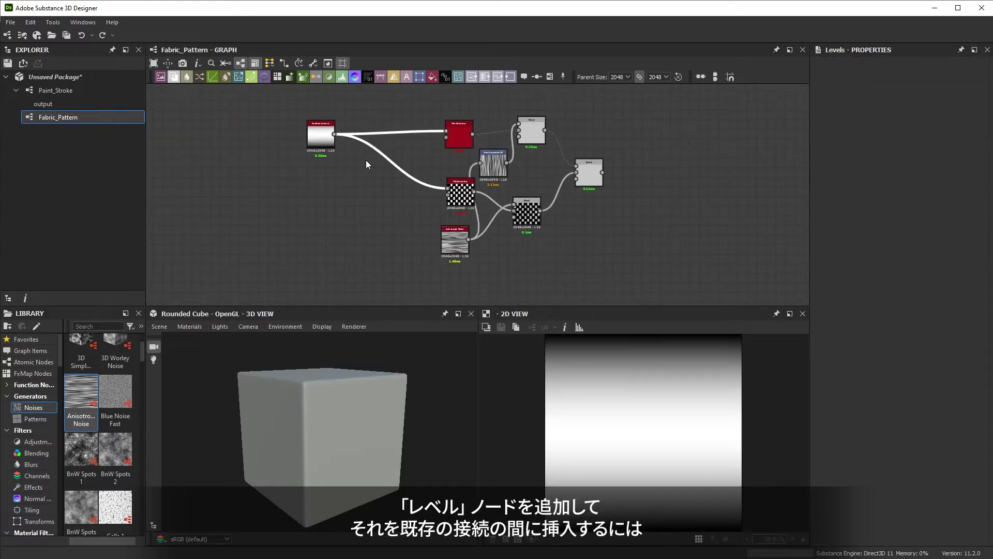
- Insert a Levels node between Gradient Linear 2 and both Tile Generators
key(space)
text(levels)
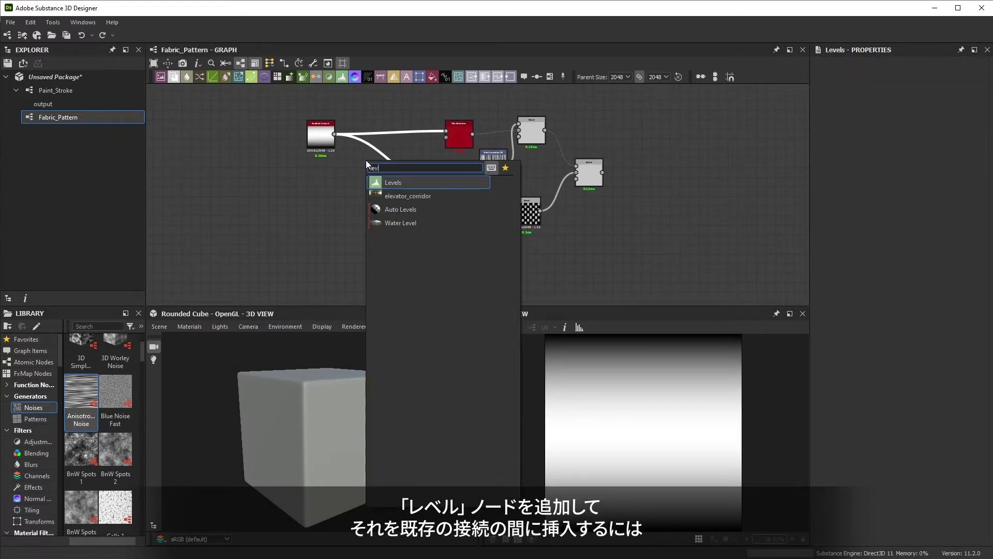
key(Return)
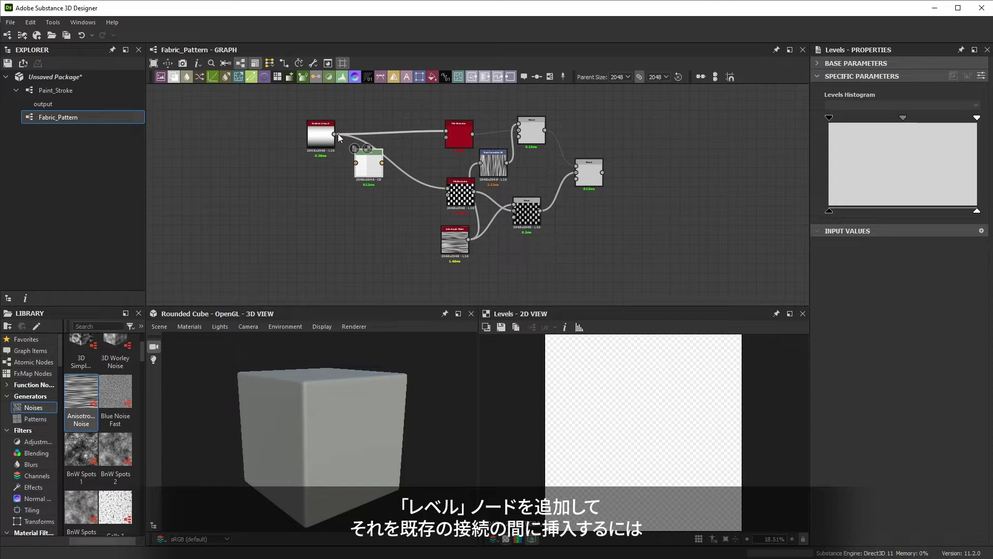
shift+drag(334, 133, 382, 163)
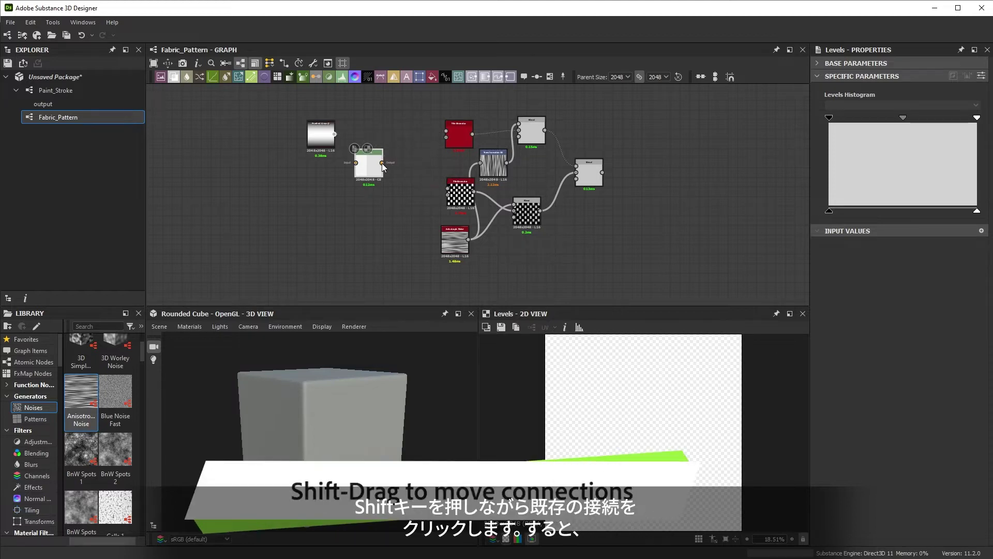
drag(335, 134, 371, 144)
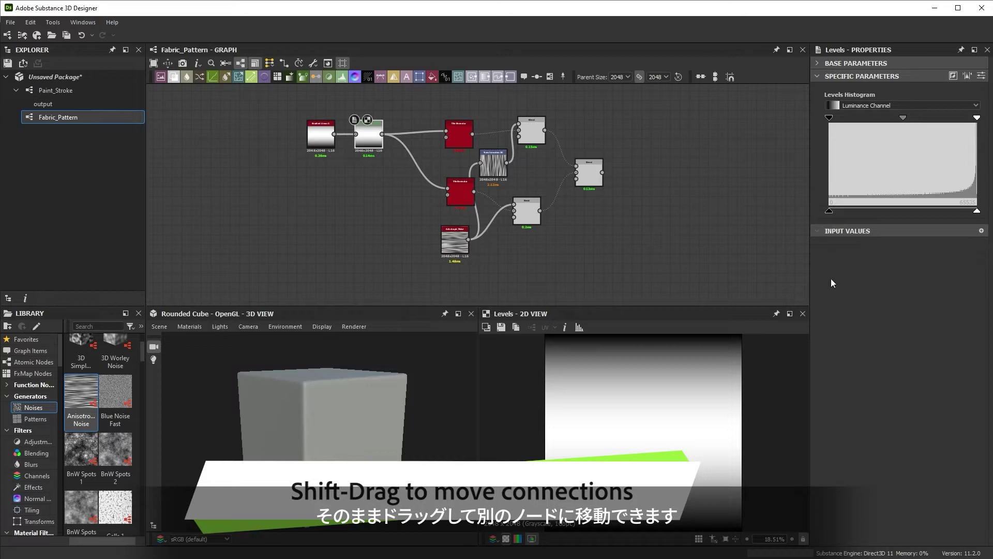
- Raise the Levels output-low slider to soften the woven Blend's contrast
click(589, 173)
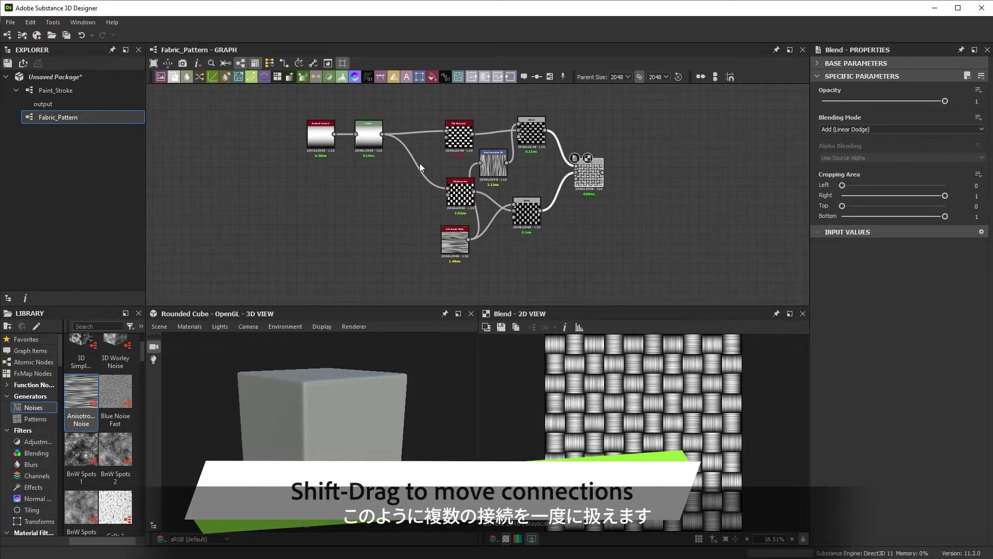
click(369, 139)
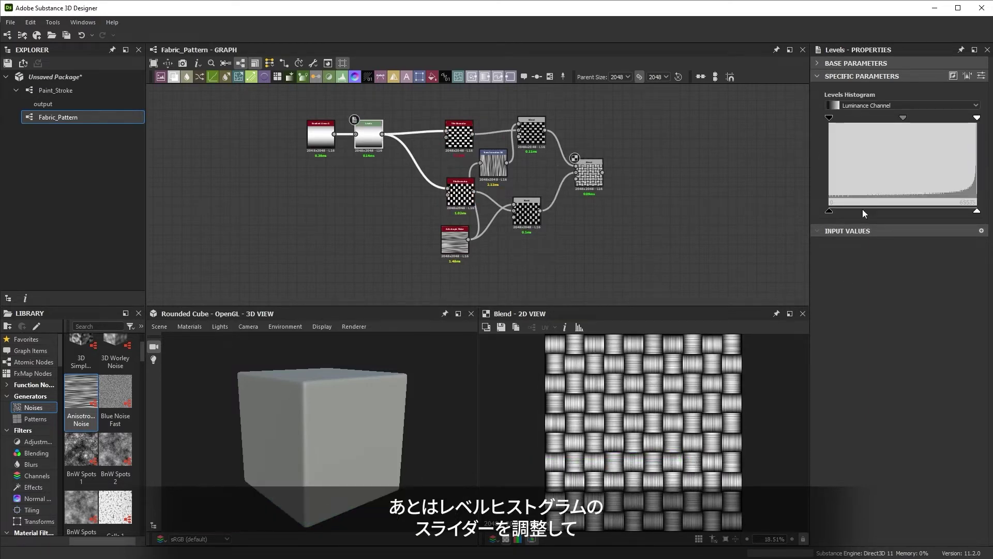
drag(827, 212, 880, 220)
- Place an Output node to the right and wire the final Blend into it
scroll(665, 465, up, 8)
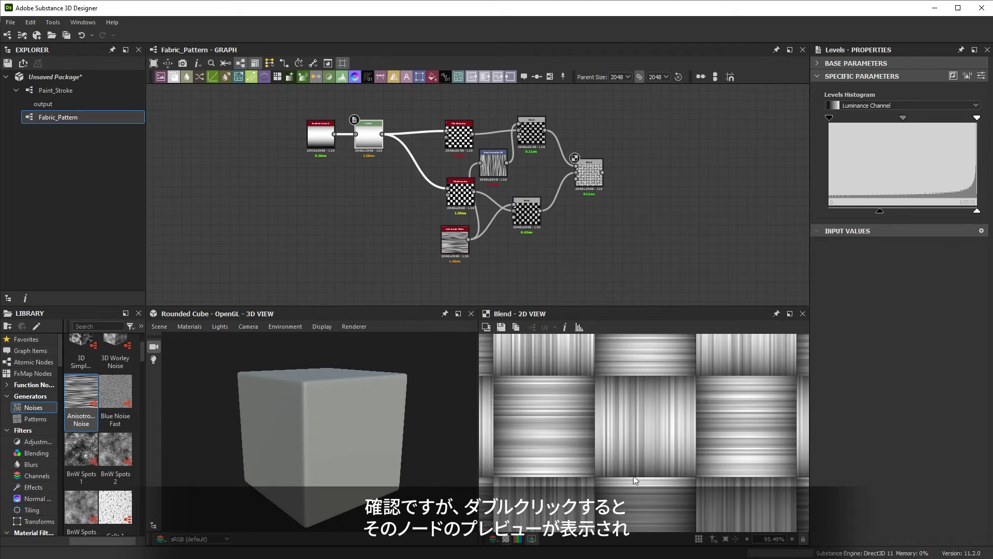
scroll(614, 402, down, 8)
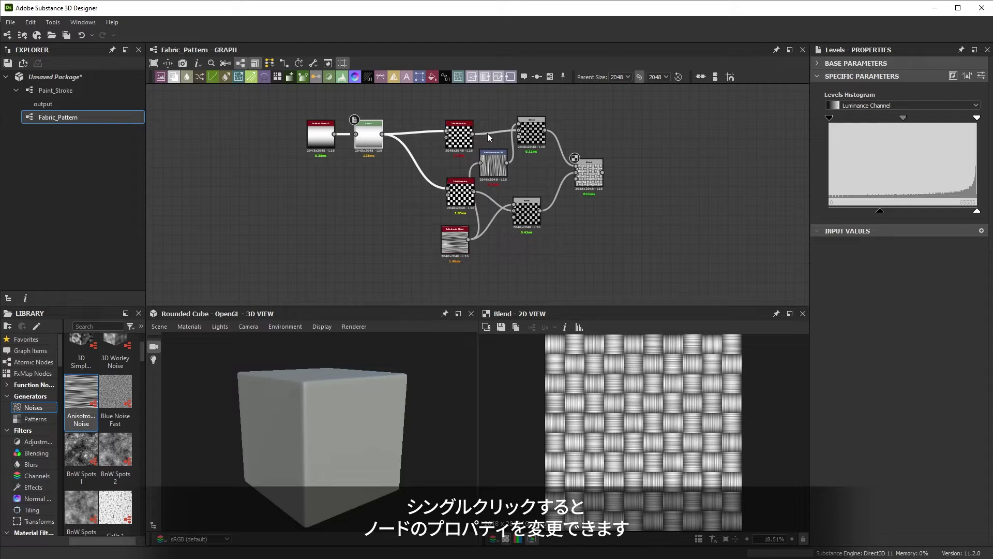
drag(511, 77, 722, 174)
drag(603, 172, 733, 175)
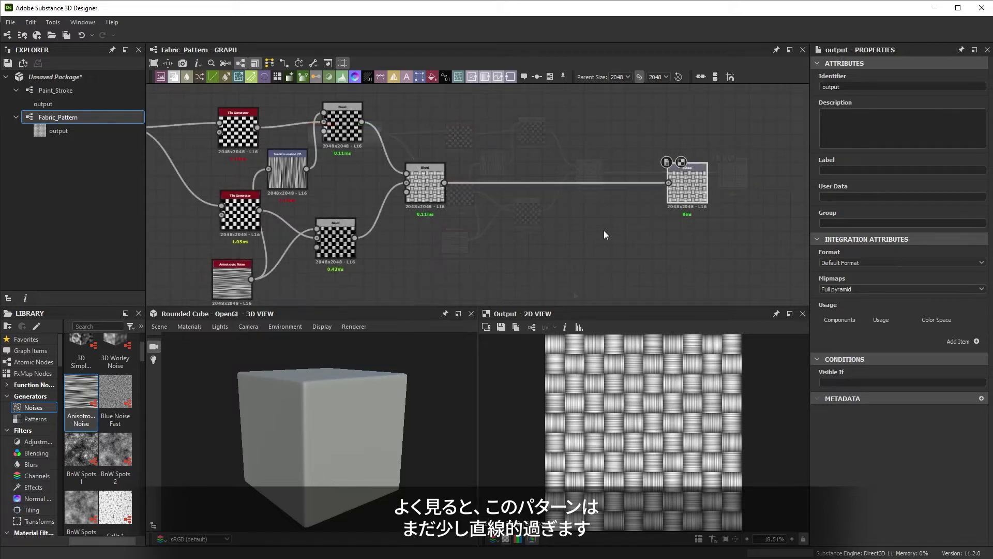
scroll(631, 447, up, 3)
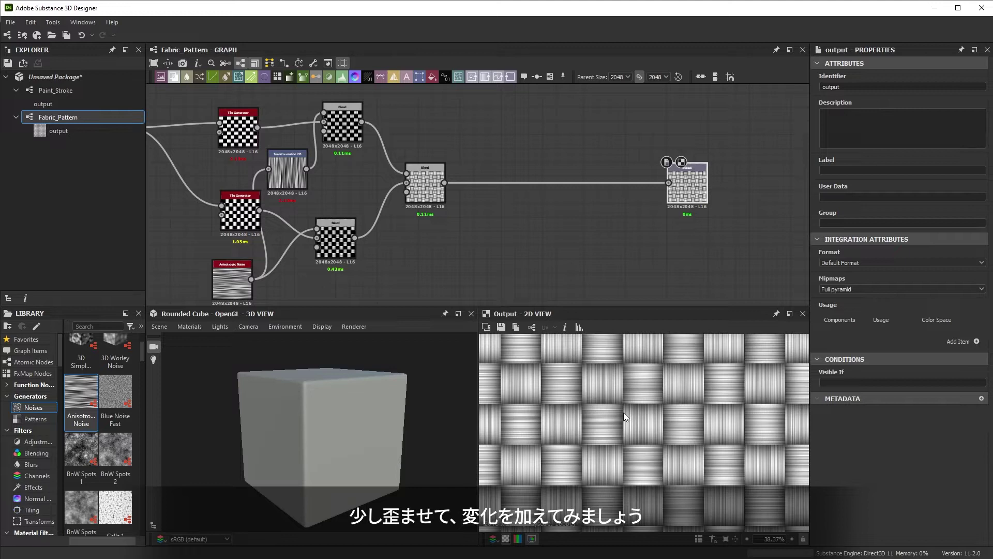
scroll(552, 201, down, 2)
drag(535, 166, 558, 190)
key(space)
text(warp)
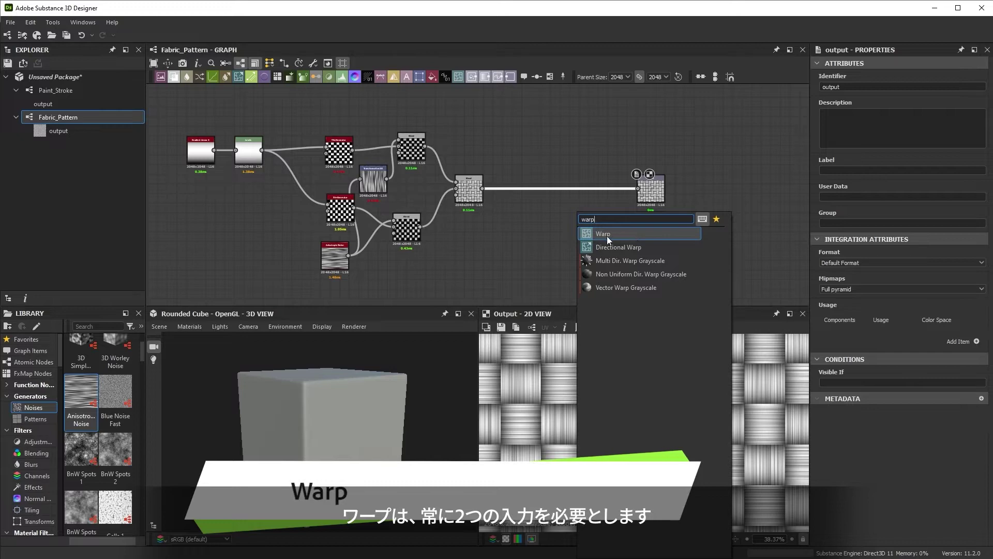
click(607, 236)
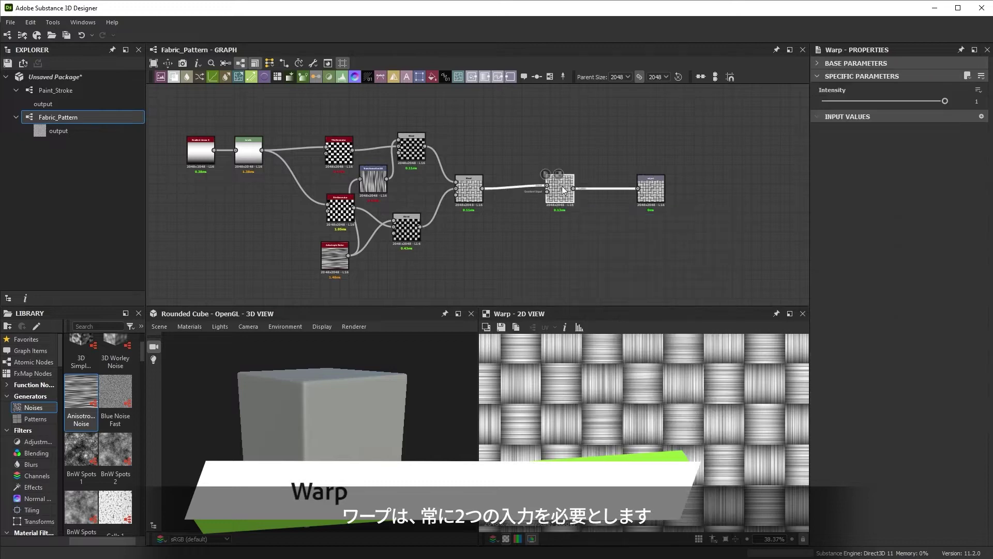
scroll(570, 188, up, 3)
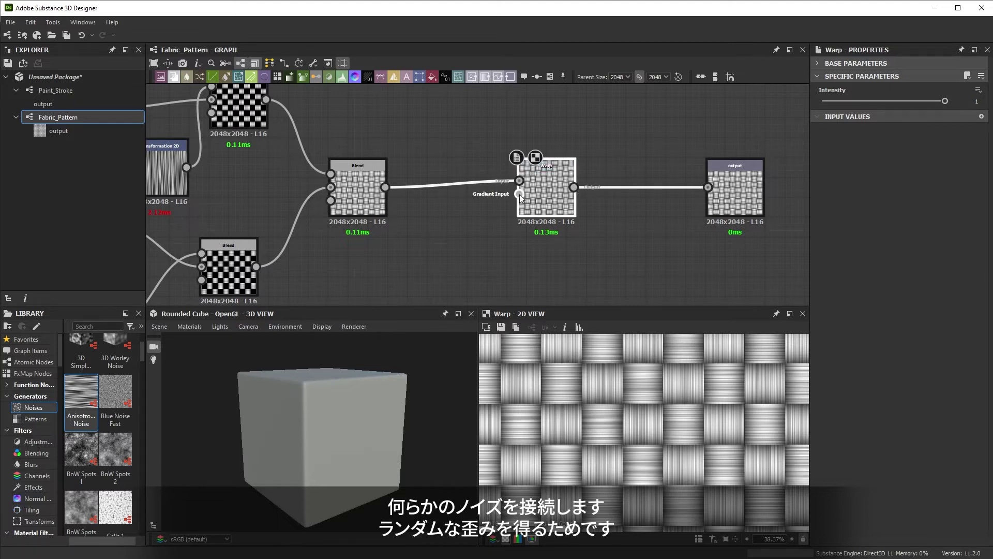
scroll(500, 234, down, 2)
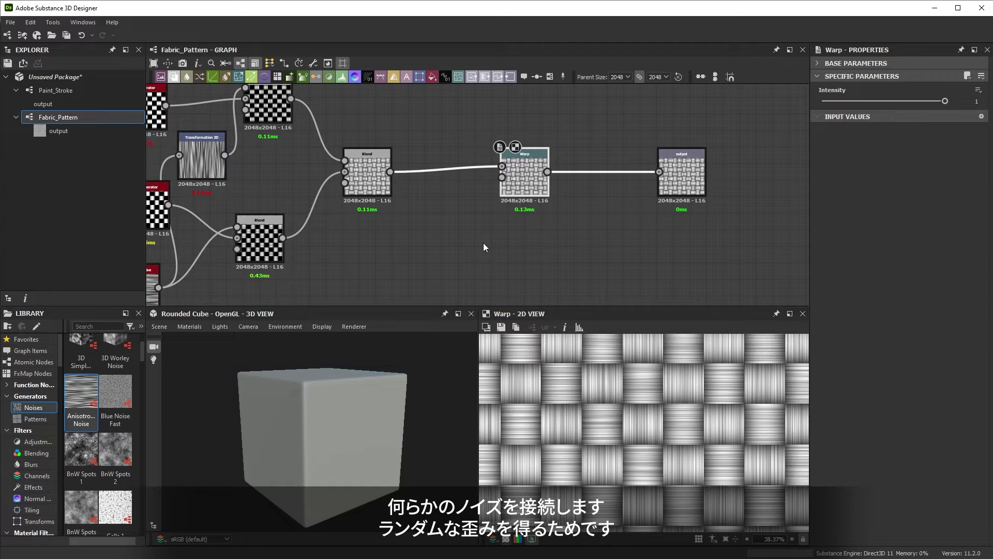
middle_drag(484, 244, 489, 229)
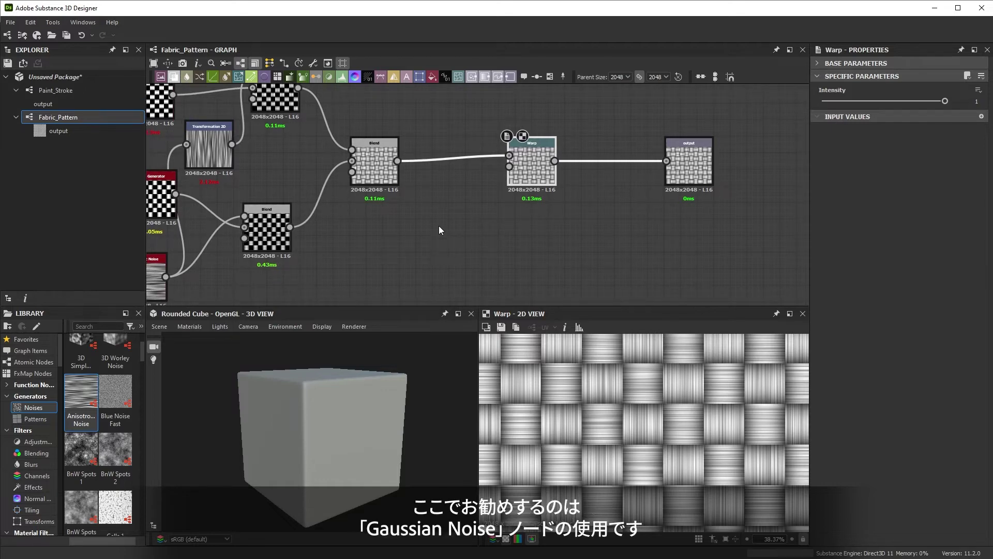
- Add a Gaussian Noise node and connect it to the Warp's second input
key(space)
text(gaus)
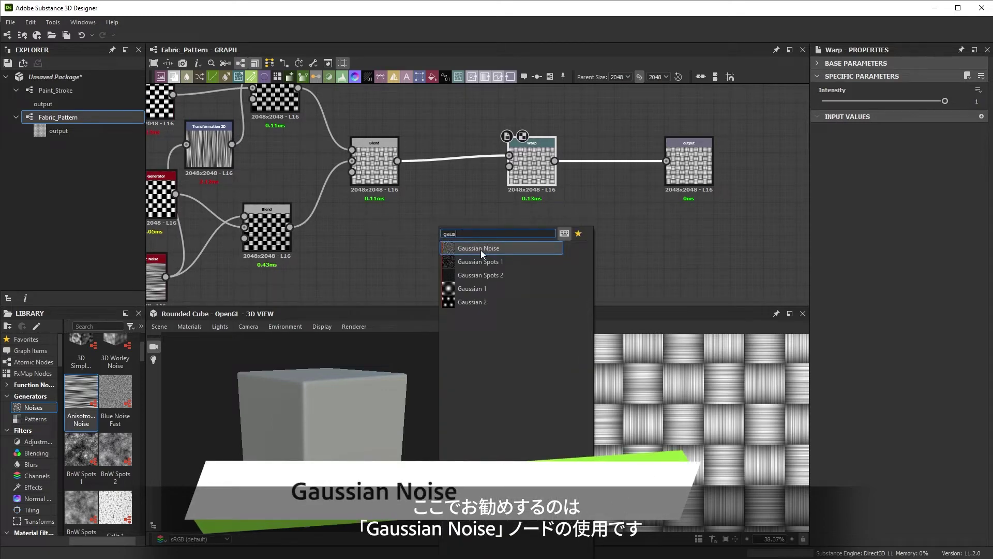
click(497, 246)
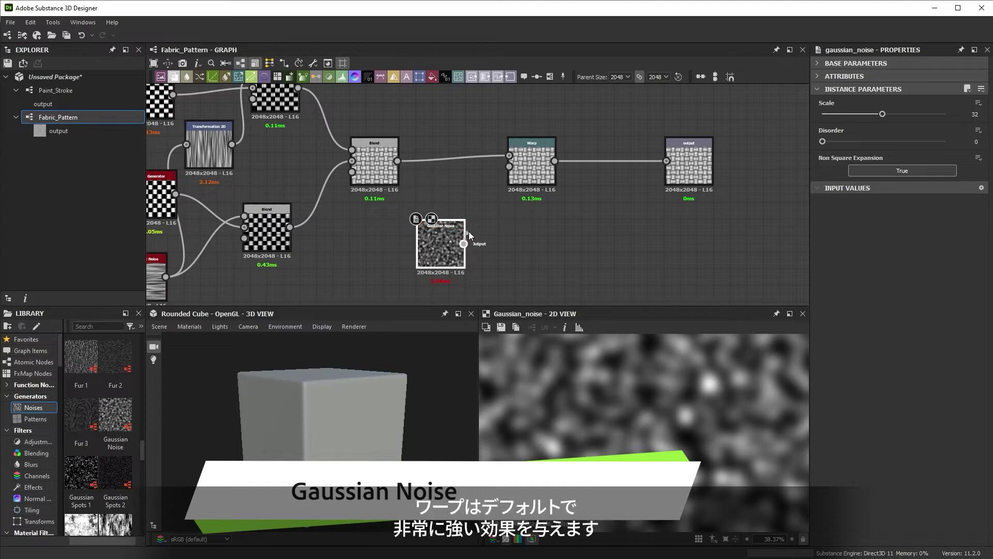
drag(464, 243, 510, 166)
double_click(544, 148)
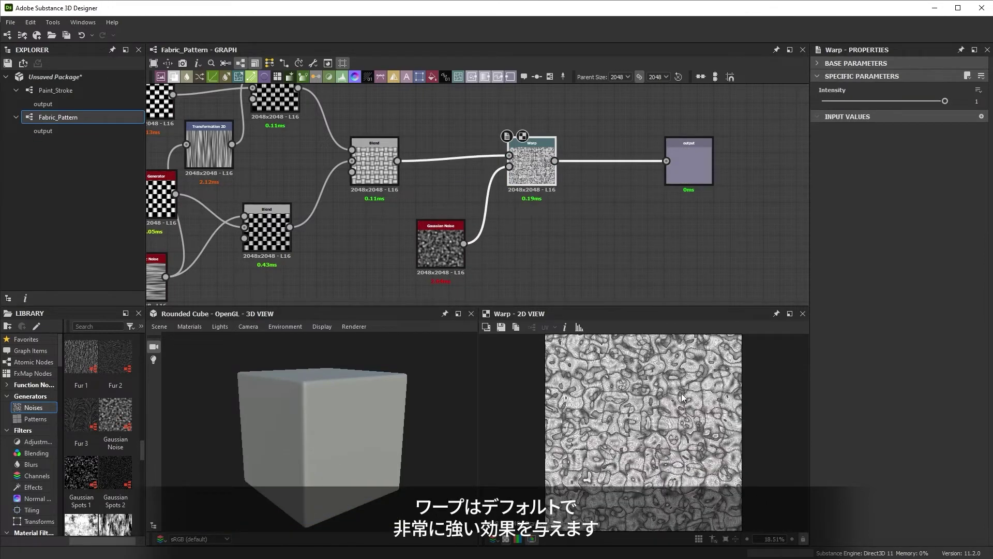
- Set Warp intensity to 0.03 and Gaussian Noise scale to about 22
drag(943, 101, 827, 106)
scroll(670, 440, up, 6)
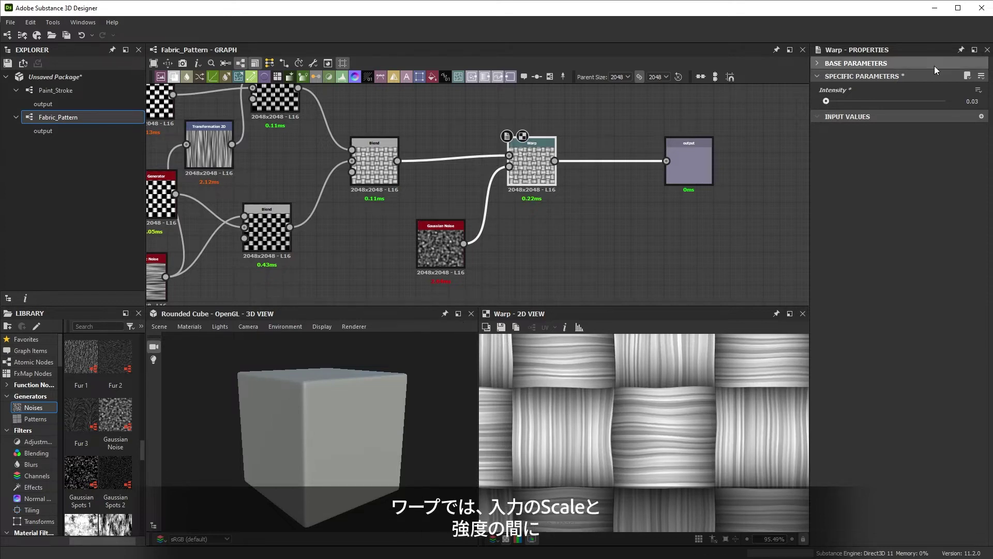
click(438, 238)
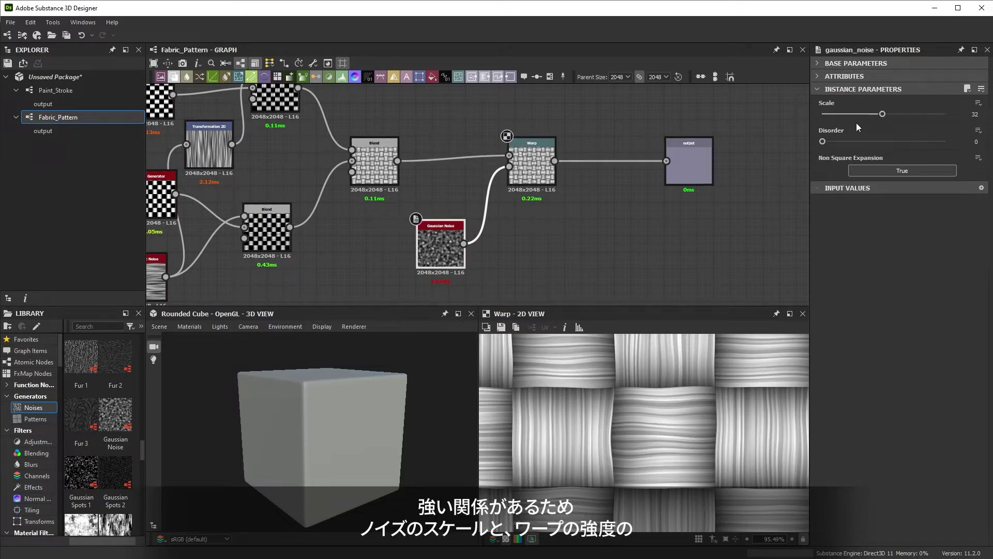
drag(856, 115, 864, 143)
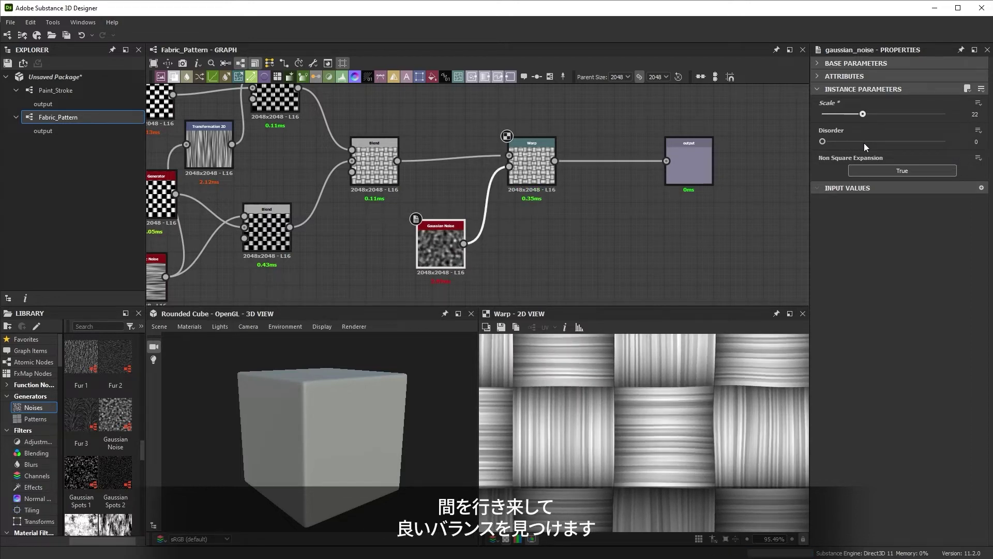
scroll(715, 392, down, 5)
click(548, 167)
click(826, 101)
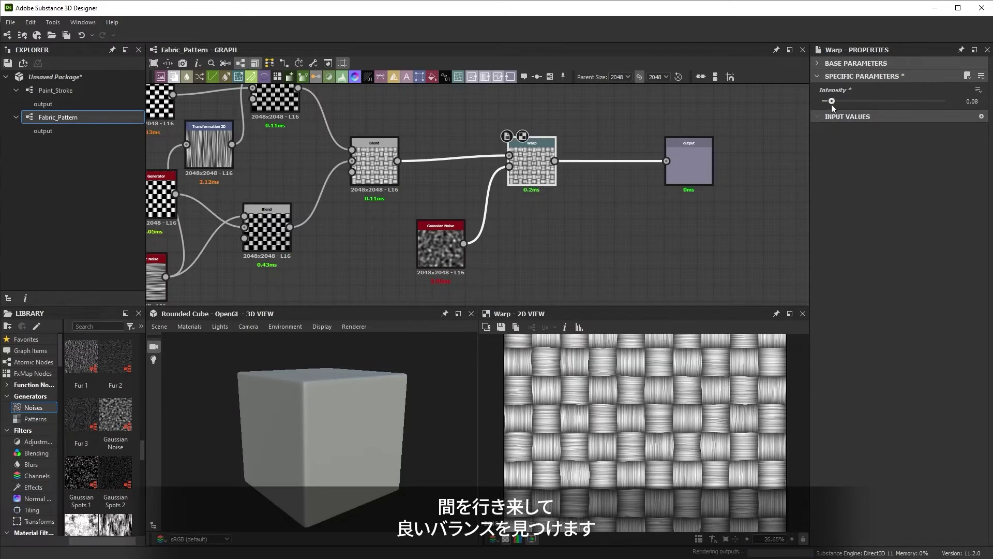
- Preview the Blend, Warp and final output results
scroll(642, 373, down, 2)
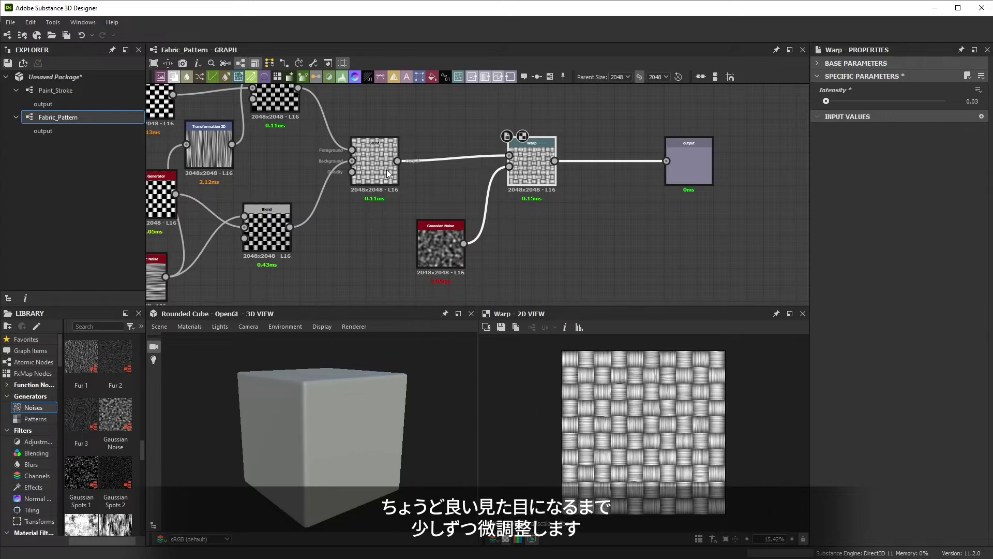
double_click(381, 169)
click(536, 164)
double_click(537, 165)
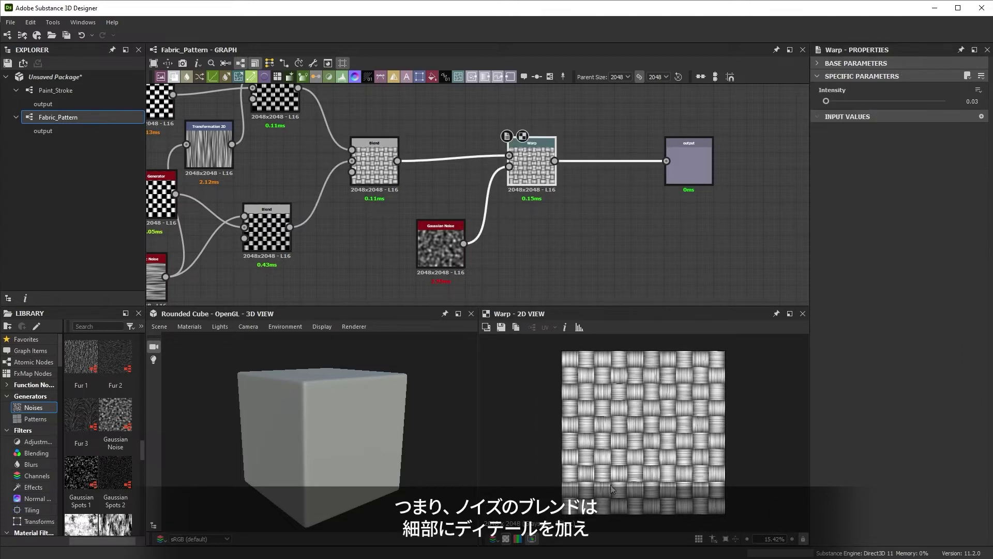
double_click(689, 163)
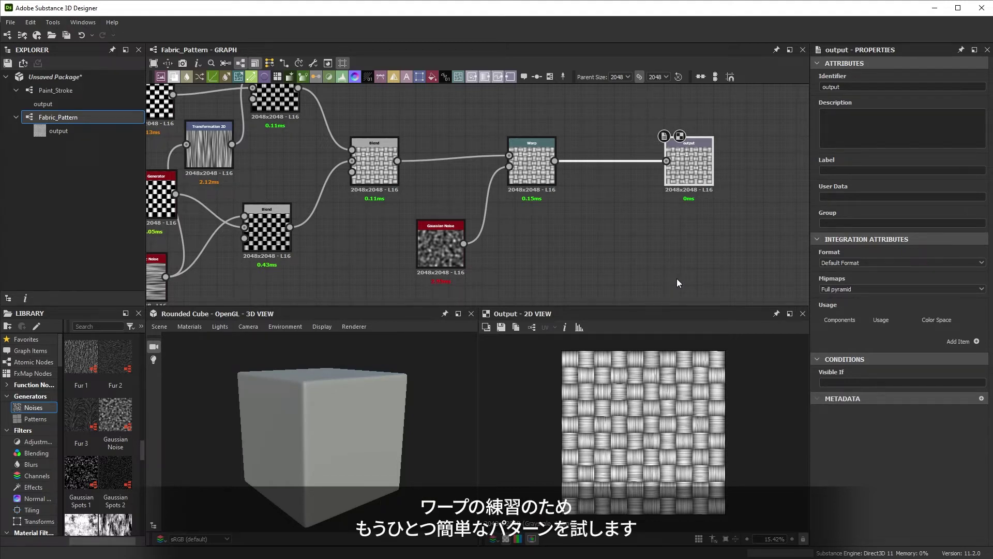
- Create a new Substance graph named Polka_Dots in the package
right_click(69, 79)
mouse_move(93, 84)
click(223, 85)
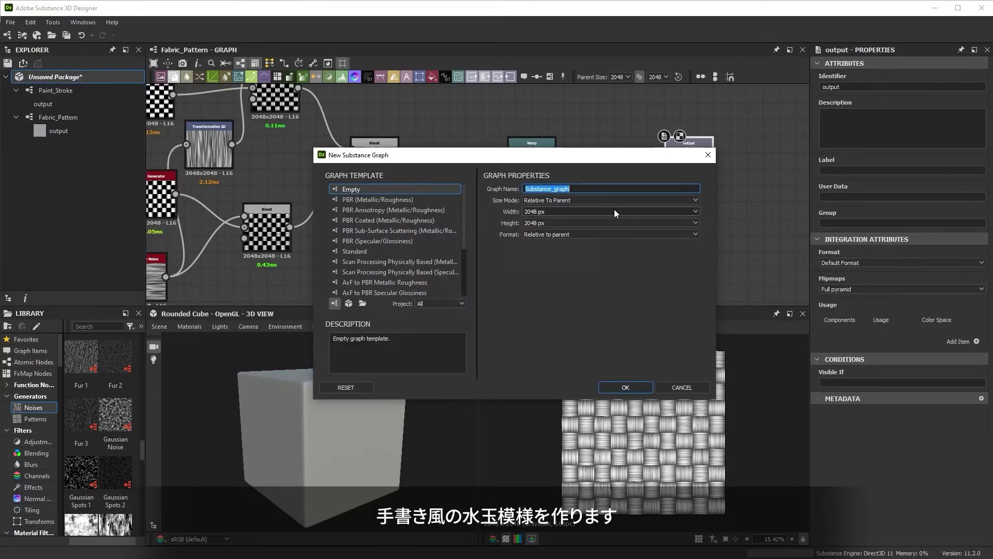
text(Polka_Dots)
click(627, 388)
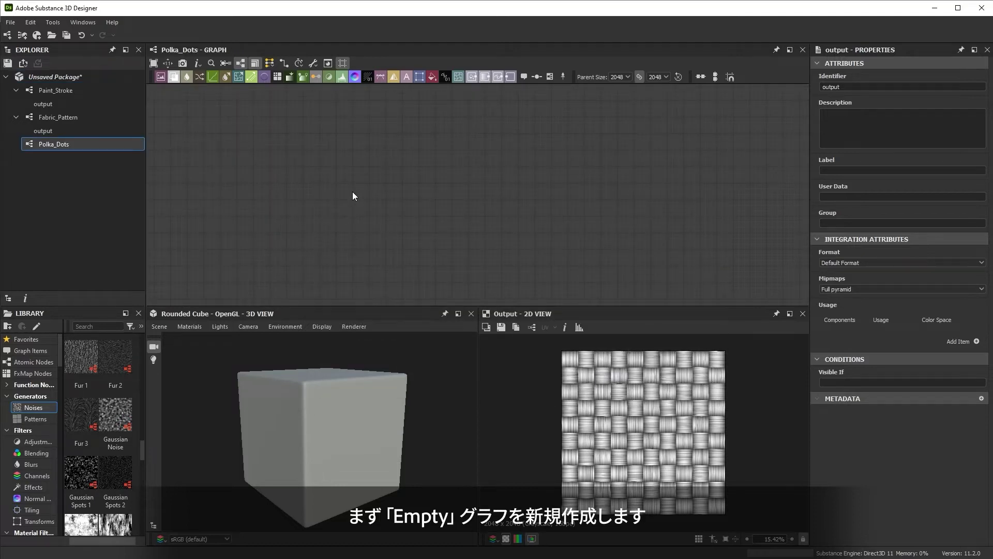
- Add a Shape node set to Disc with scale 0.71
key(space)
text(shape)
click(386, 228)
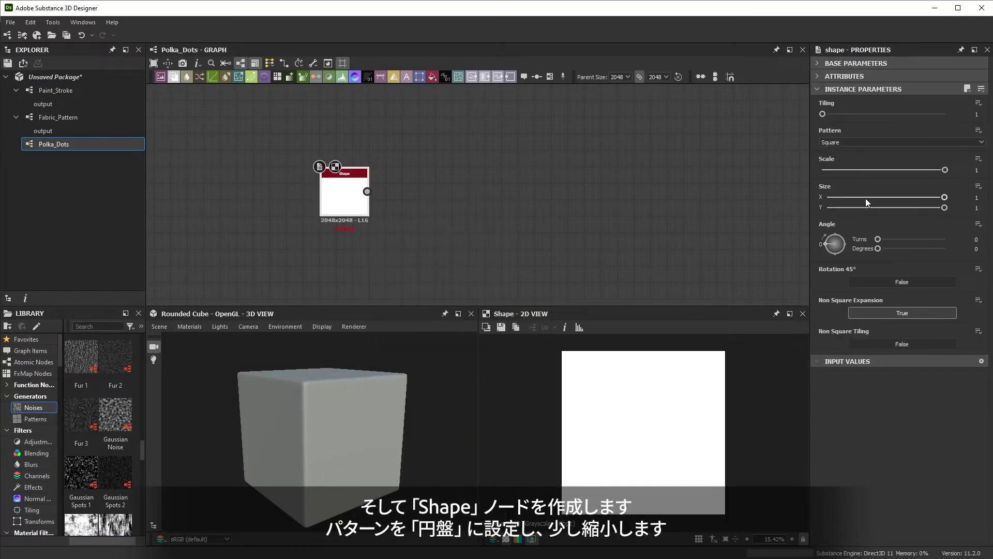
click(931, 142)
click(853, 154)
drag(945, 170, 909, 170)
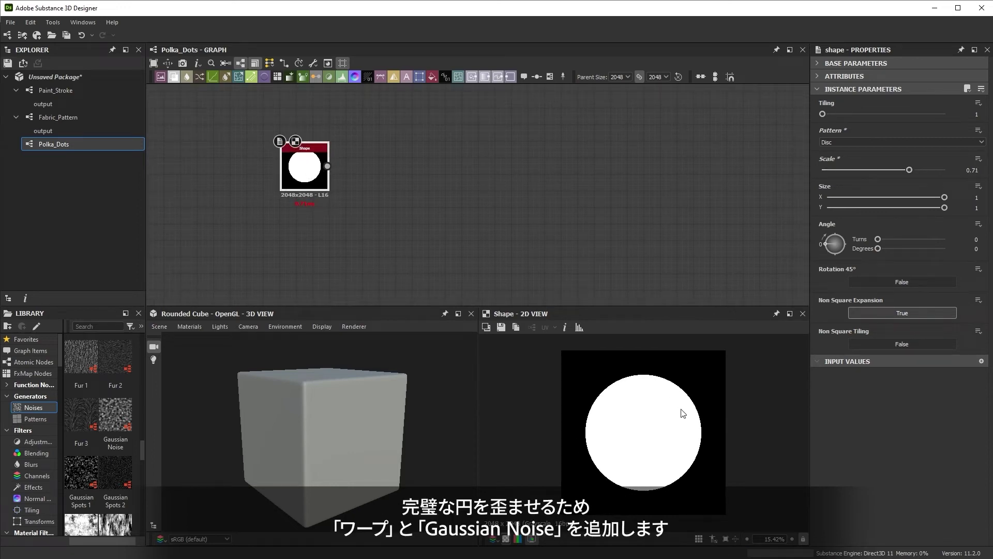
key(space)
- Add a Warp after the Shape and feed Gaussian Noise into its gradient input
text(warp)
key(Return)
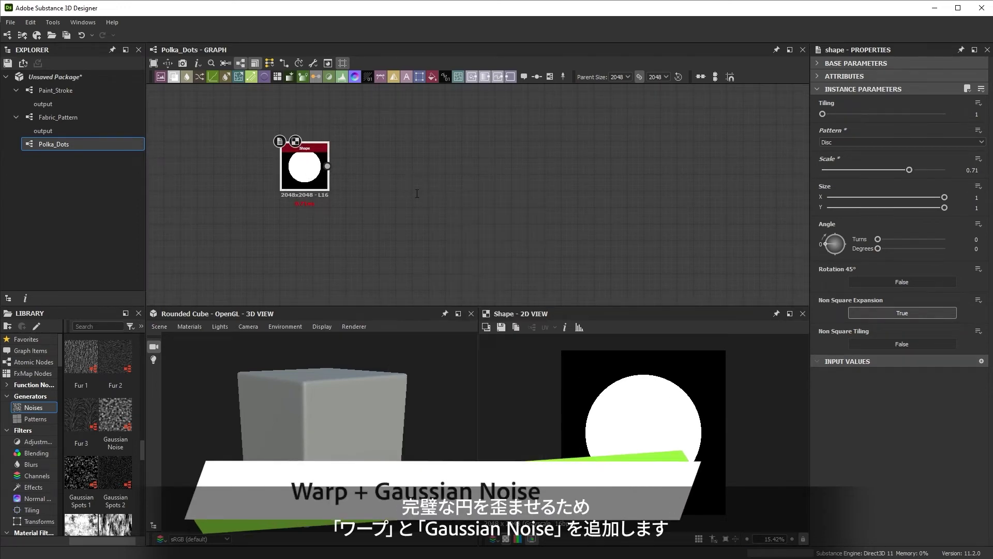
key(space)
text(gaussian)
key(Return)
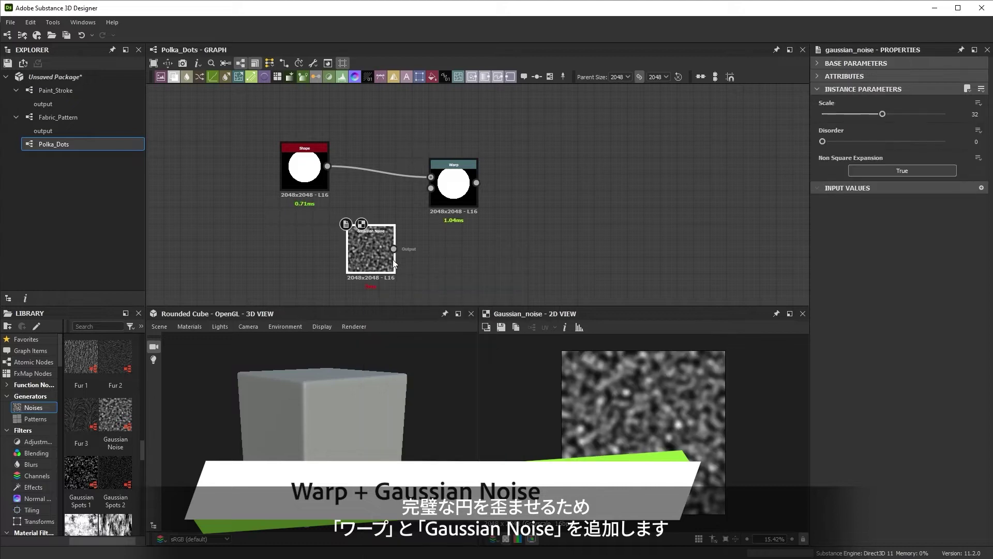
drag(394, 249, 452, 195)
- Set the noise scale to 12 and Warp intensity to 0.53
double_click(453, 195)
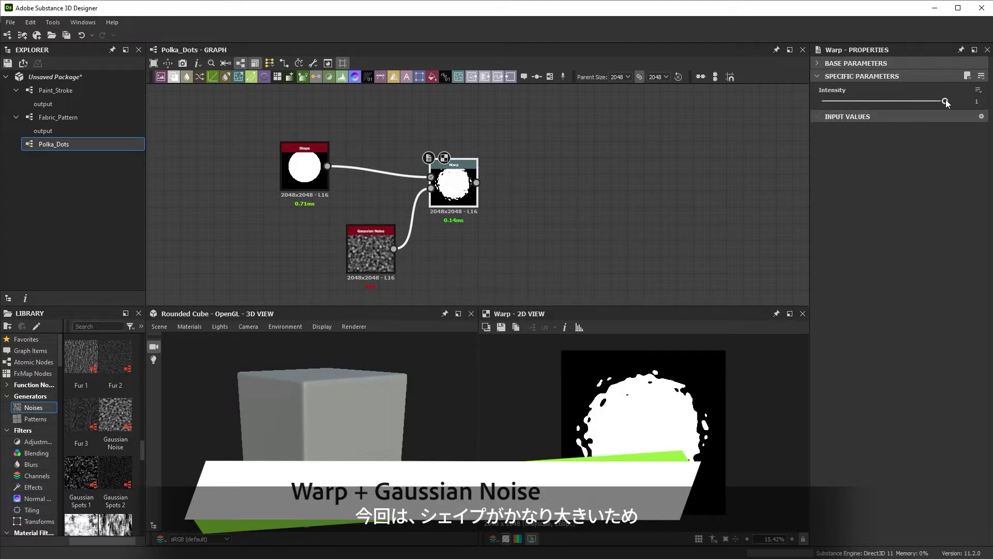
drag(946, 102, 846, 122)
click(365, 251)
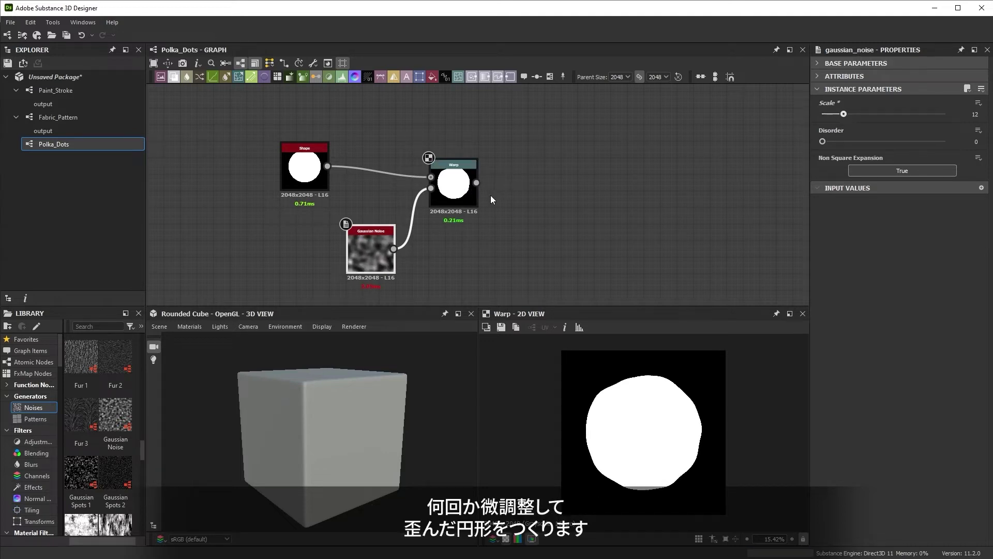
click(465, 193)
drag(876, 104, 886, 103)
scroll(542, 186, down, 1)
- Add a Tile Generator fed by the warped disc, using the Image Input pattern
key(space)
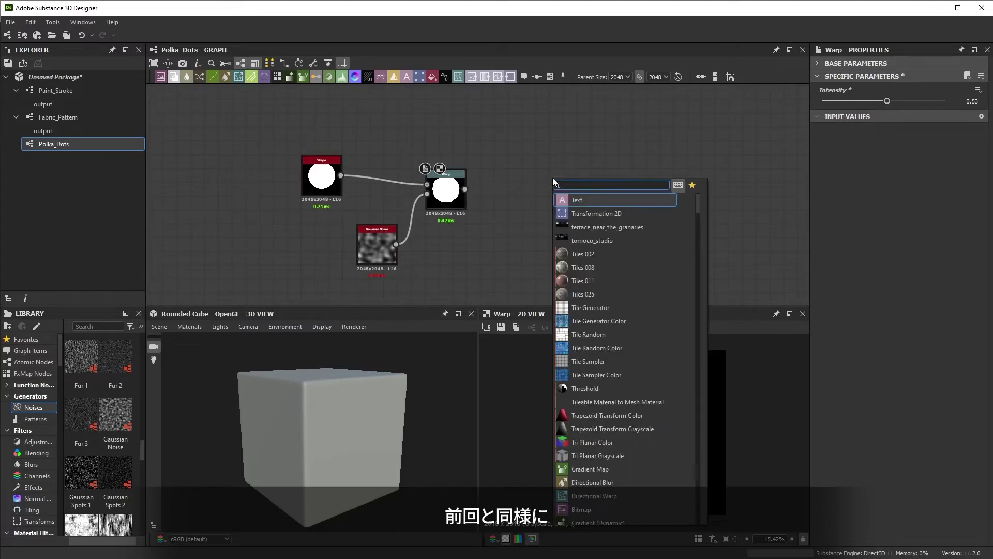
text(tile)
click(602, 254)
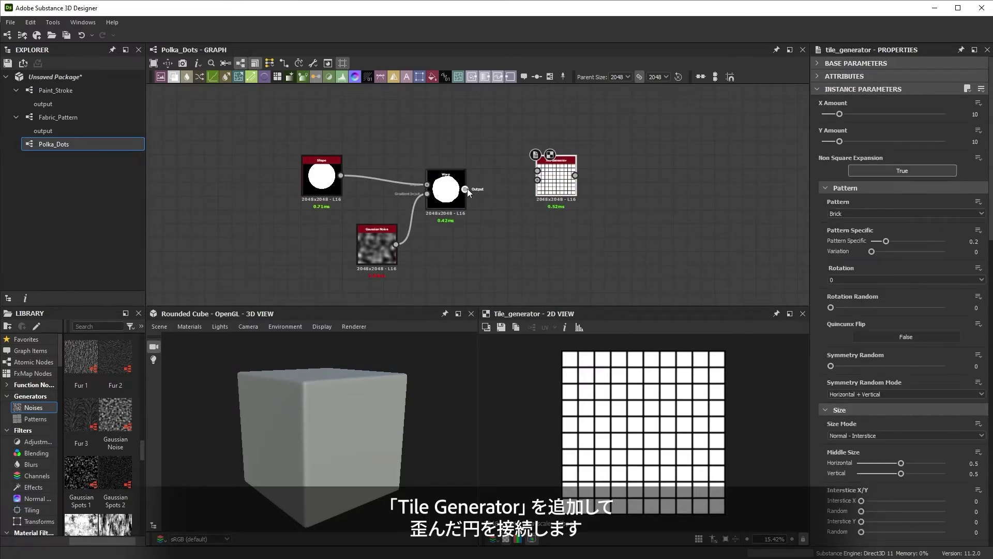
drag(536, 170, 537, 171)
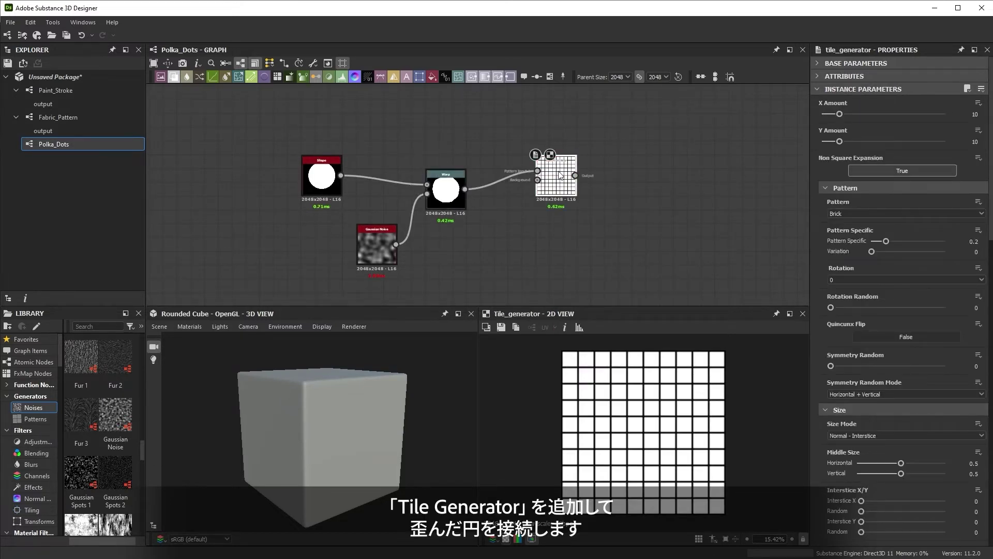
click(892, 213)
click(872, 224)
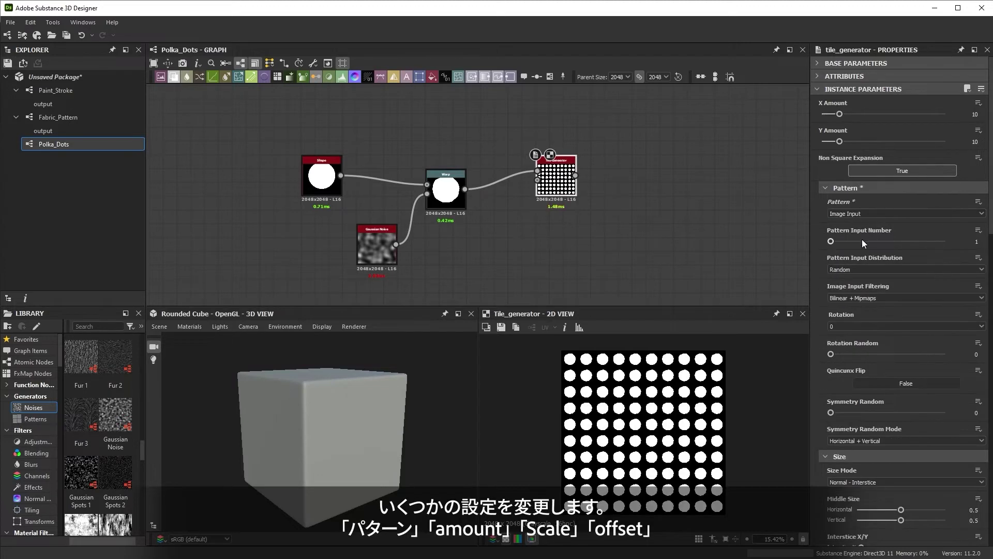
- Set the Tile Generator's X and Y amounts to 8
double_click(976, 114)
text(8)
key(Tab)
text(8)
key(Return)
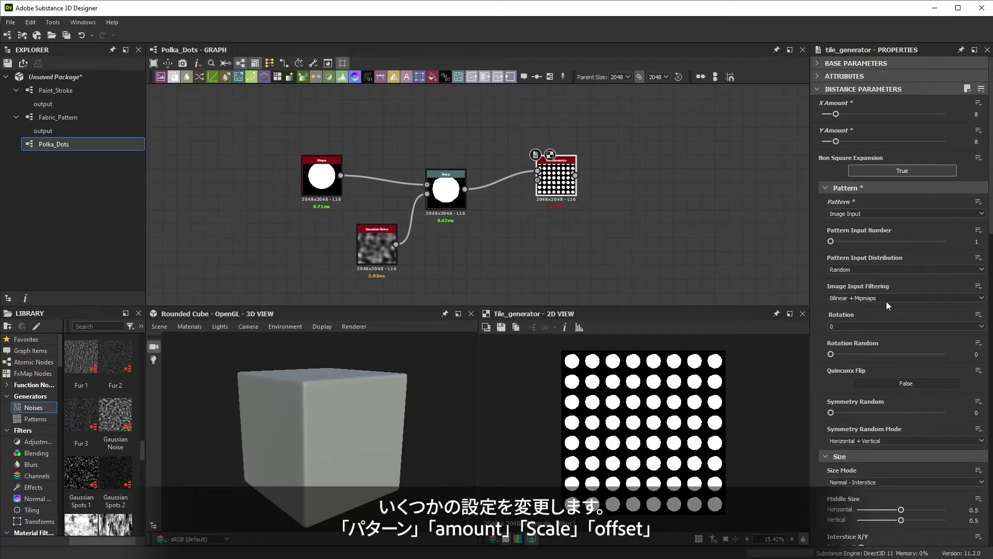
- Set scale 0.67, offset 0.53, small offset/position randomness and rotation random 1
scroll(912, 467, down, 5)
drag(911, 482, 871, 482)
scroll(856, 455, down, 3)
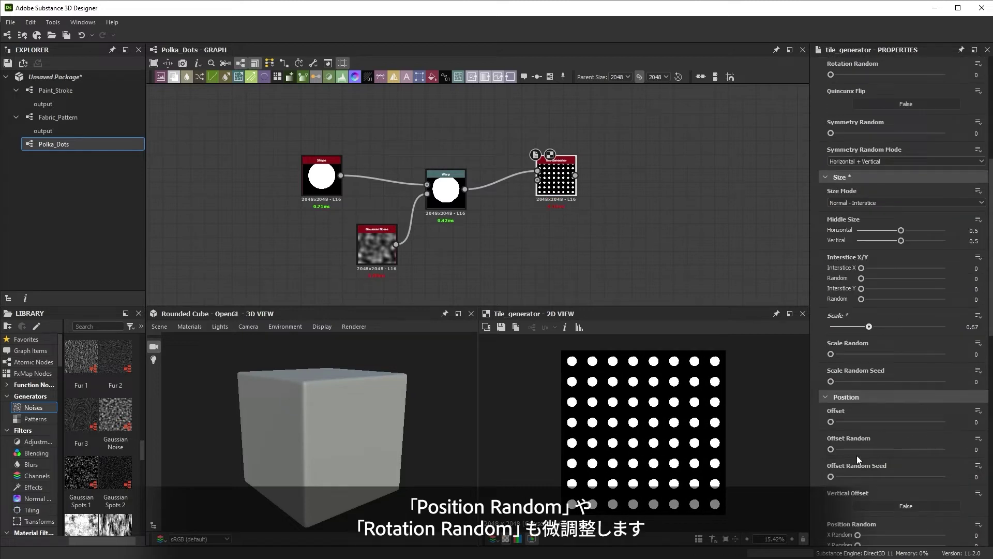
drag(831, 422, 892, 422)
scroll(886, 424, down, 3)
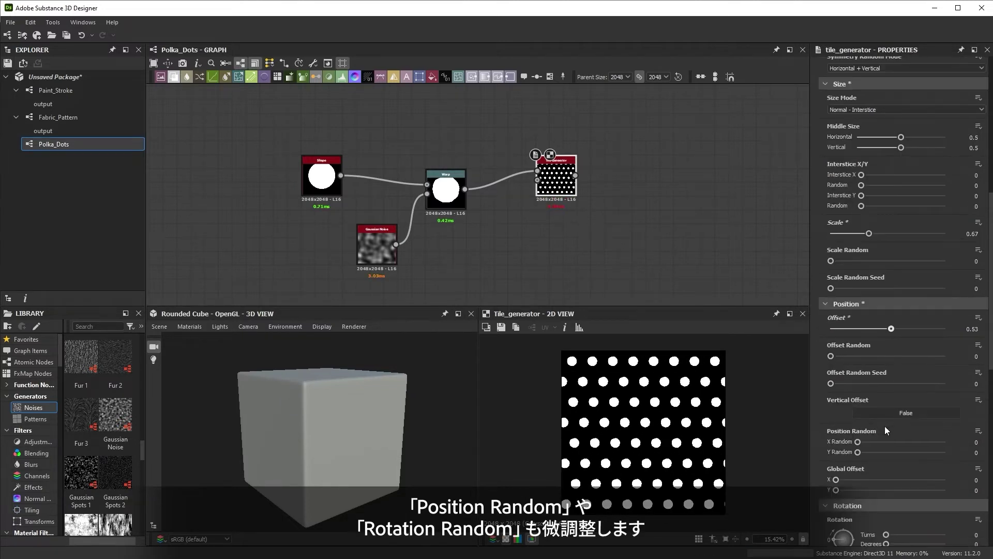
drag(831, 357, 835, 357)
scroll(844, 393, down, 3)
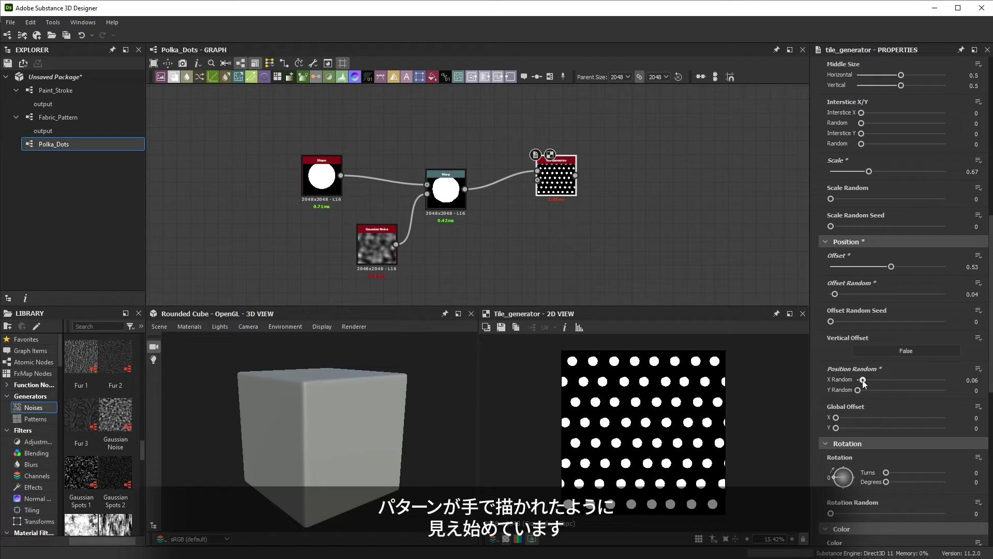
drag(858, 390, 864, 392)
scroll(862, 428, down, 1)
drag(834, 449, 973, 448)
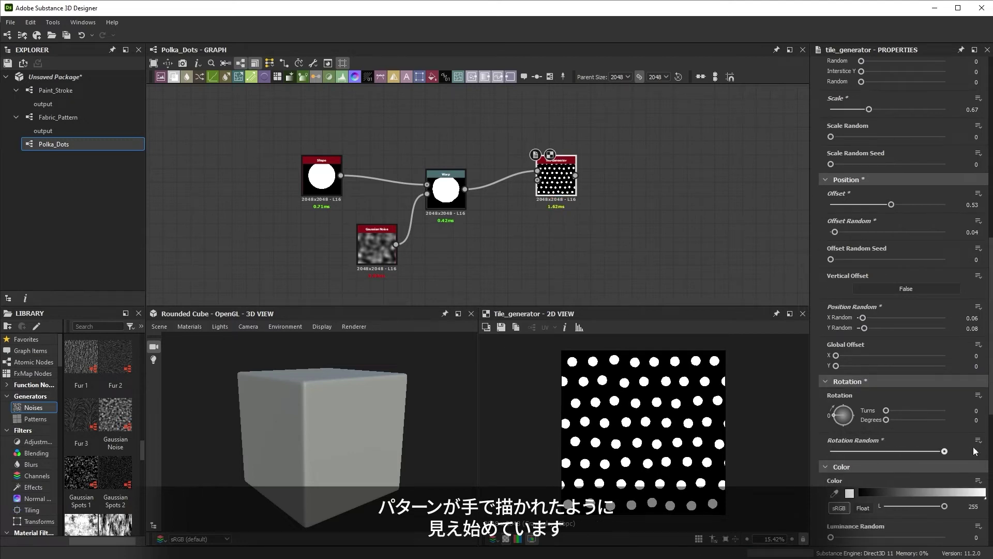
scroll(592, 427, up, 5)
middle_drag(592, 428, 653, 446)
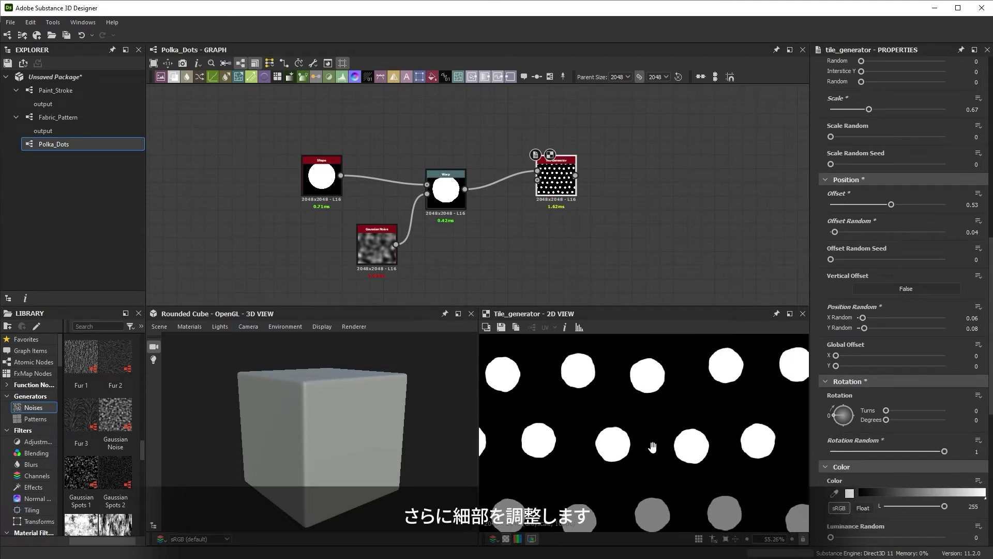
scroll(629, 414, down, 5)
- Add a second Warp after the Tile Generator, driven by a new Gaussian Noise
key(space)
text(warp)
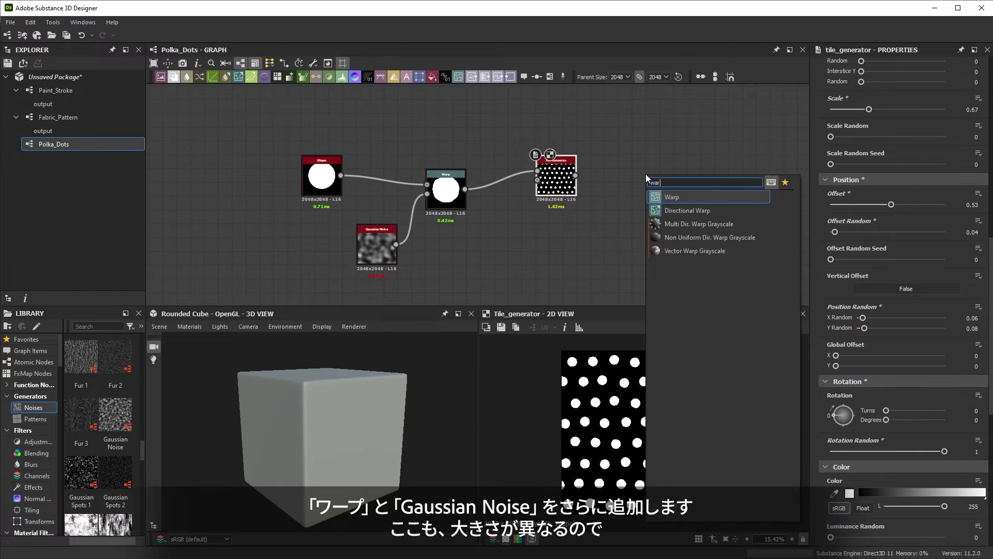
click(665, 194)
key(space)
text(gaussian)
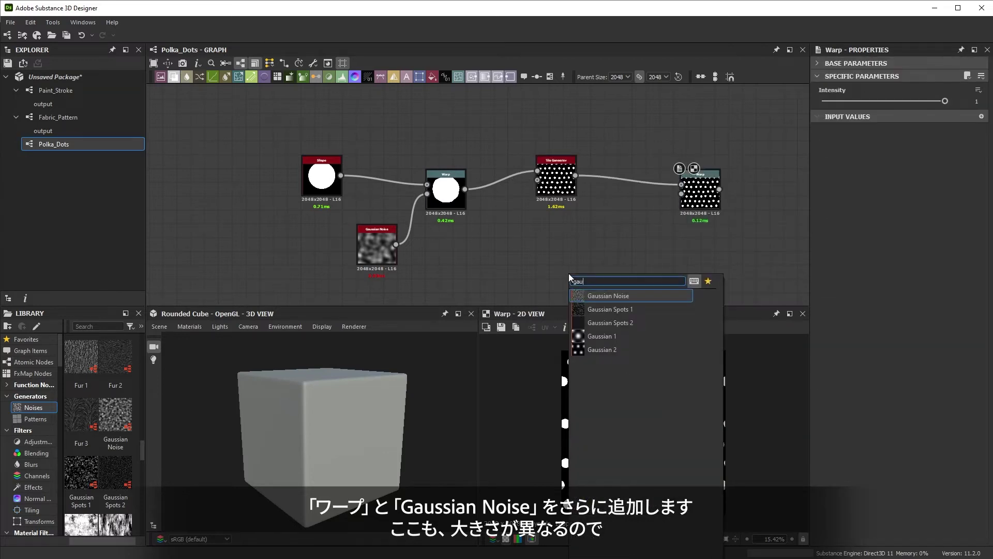
click(604, 298)
drag(636, 243, 681, 194)
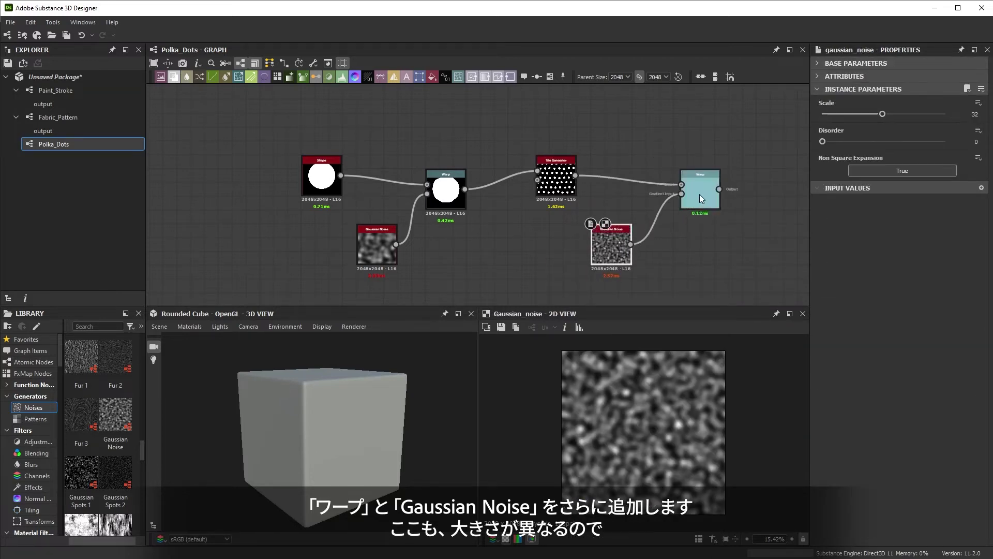
- Set the noise scale to about 53 and Warp intensity to about 0.05
click(699, 194)
drag(945, 102, 837, 102)
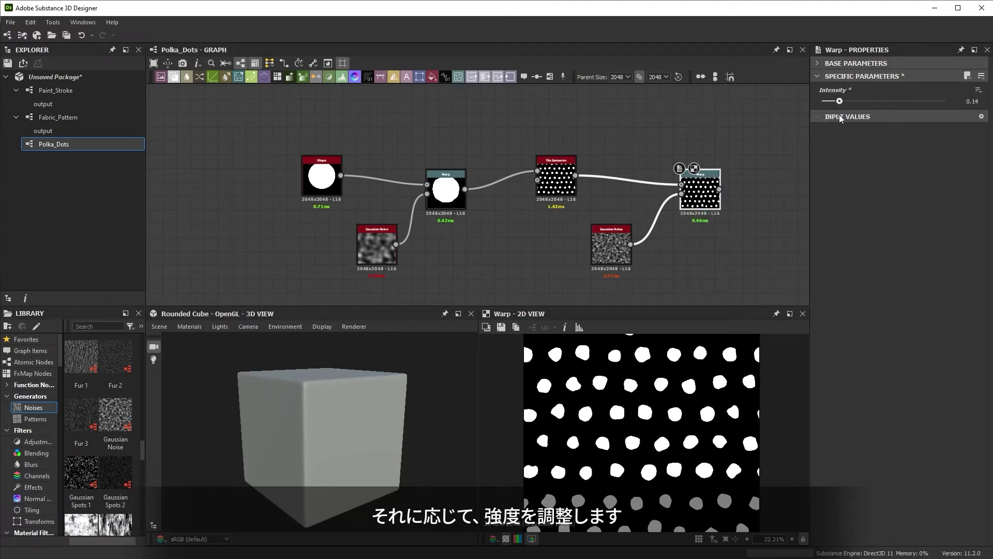
click(602, 253)
drag(884, 114, 926, 114)
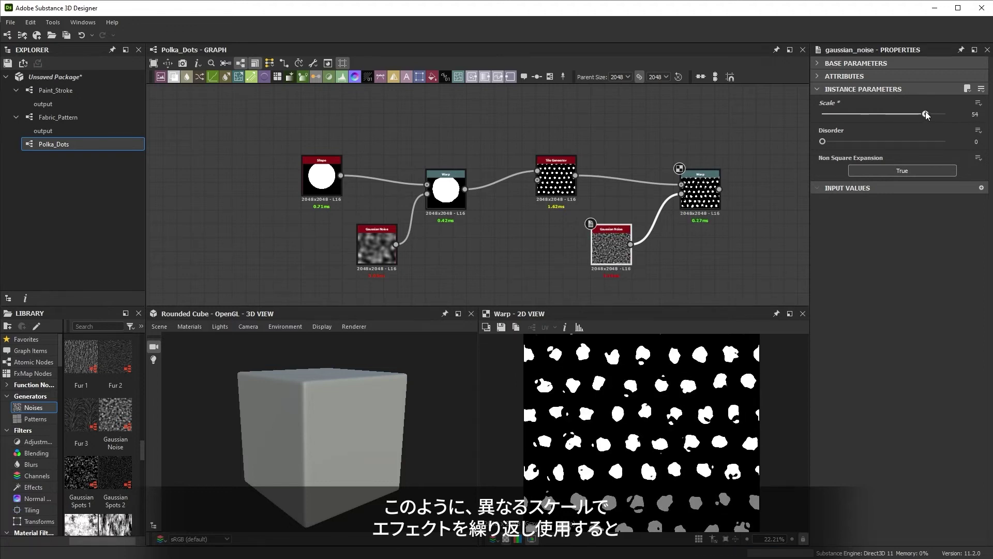
click(691, 200)
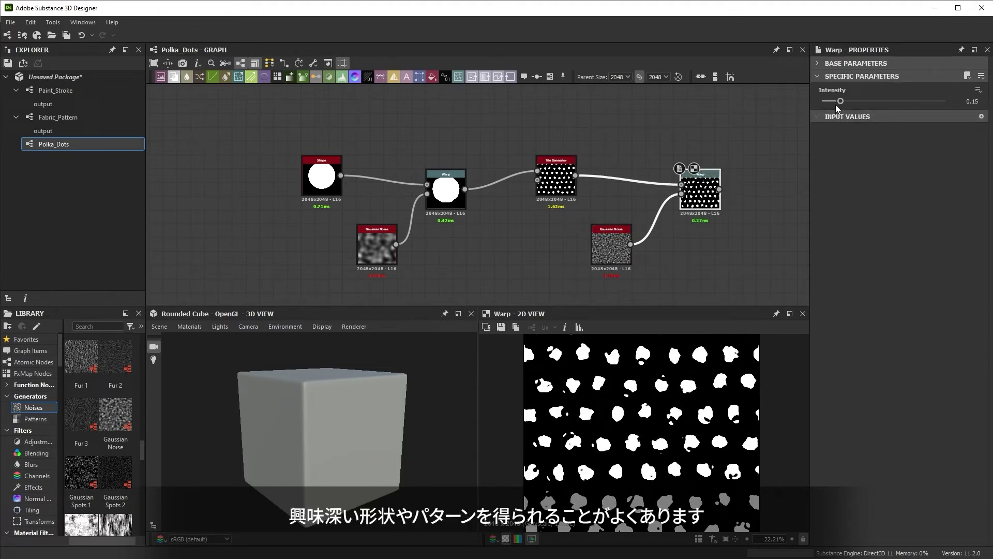
drag(842, 103, 829, 107)
scroll(619, 420, down, 2)
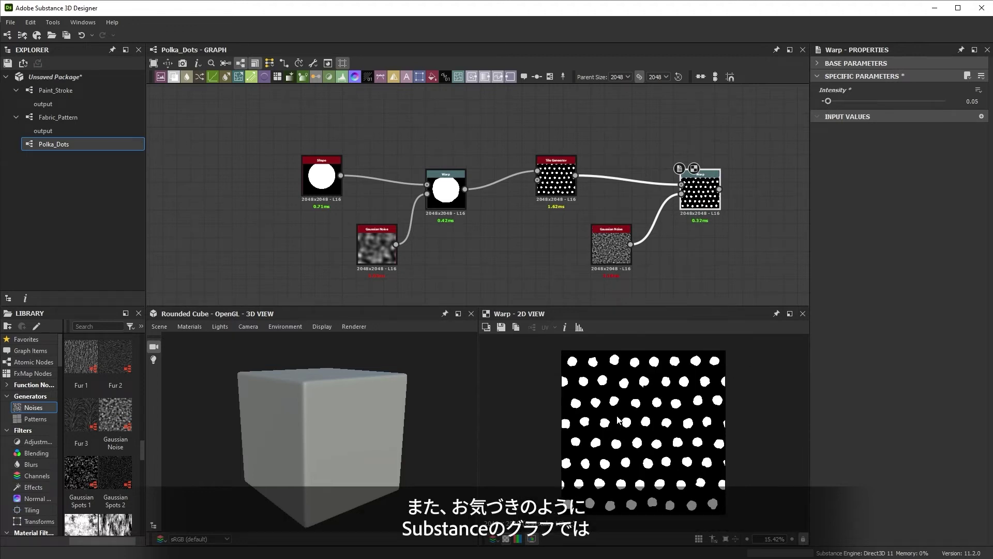
- Add an output node after the second Warp
middle_drag(728, 182, 607, 189)
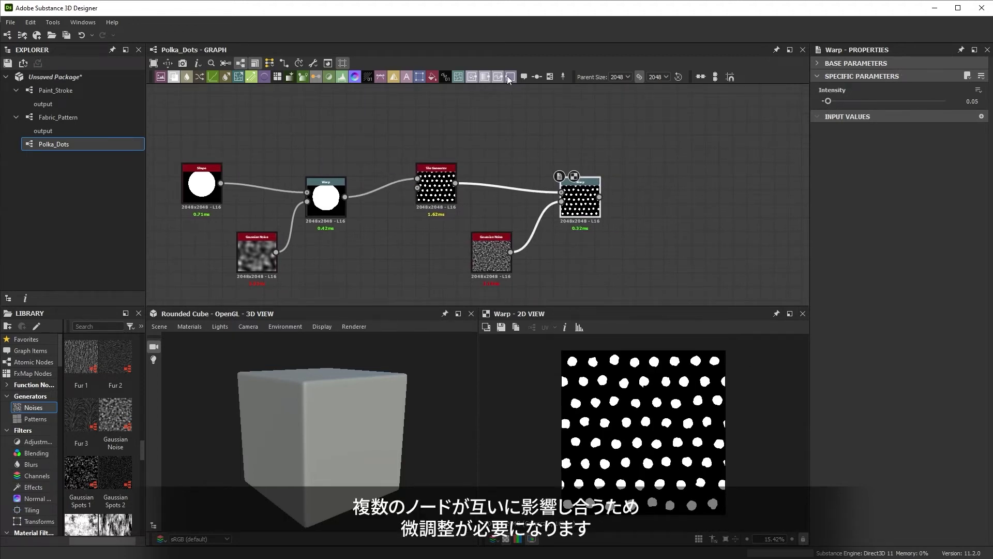
drag(690, 201, 693, 199)
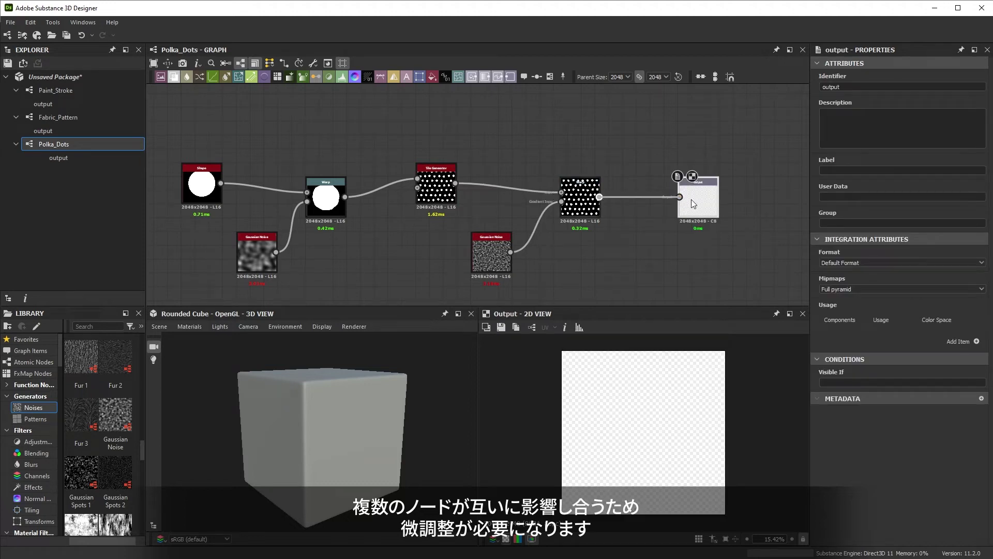
middle_drag(604, 291, 659, 277)
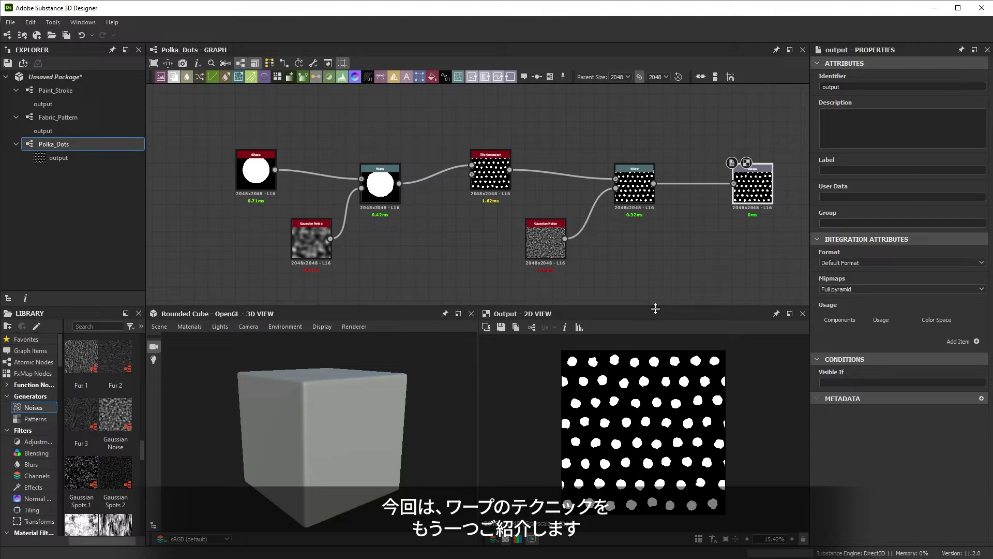
- Open the Paint_Stroke graph and move its output node right to make room
double_click(72, 88)
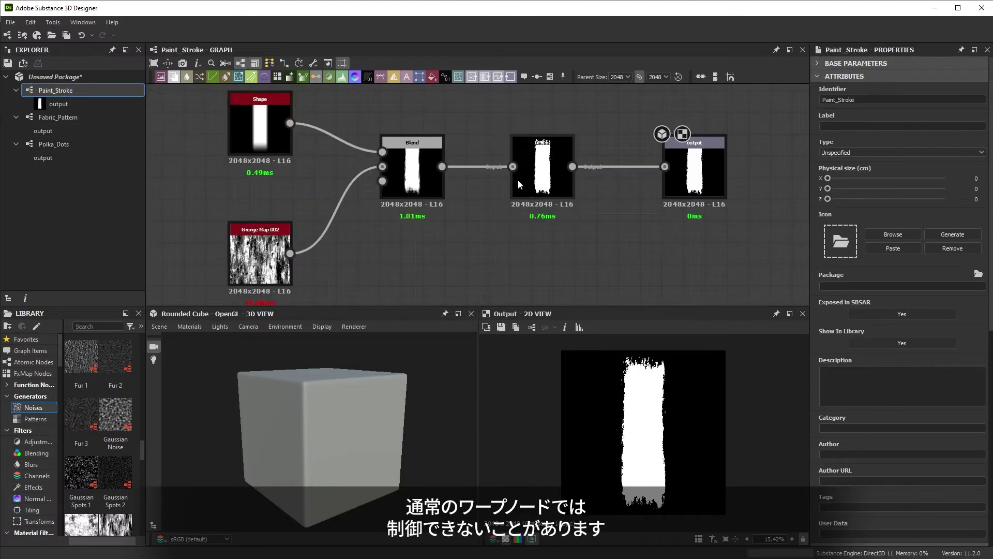
scroll(518, 179, down, 1)
middle_drag(517, 179, 411, 210)
drag(543, 185, 687, 196)
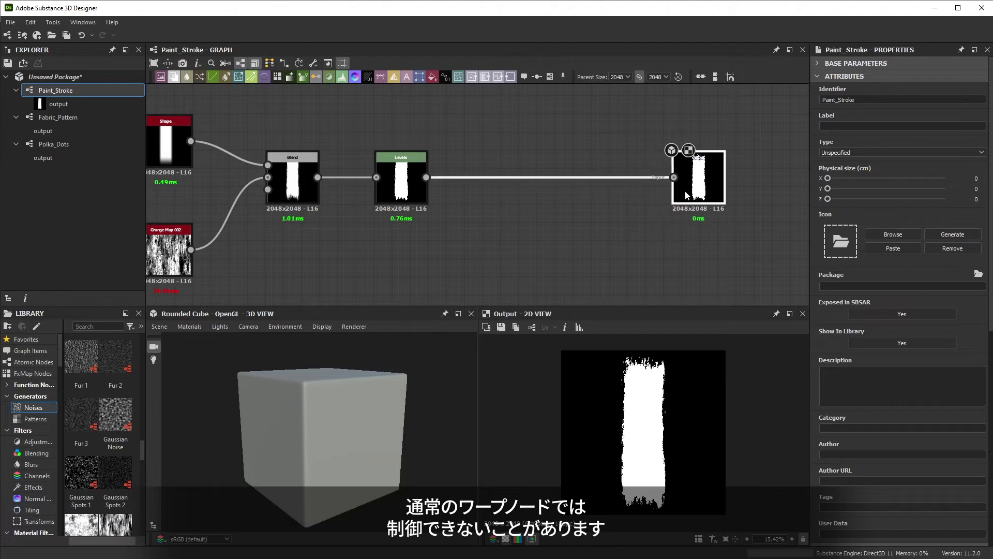
click(412, 181)
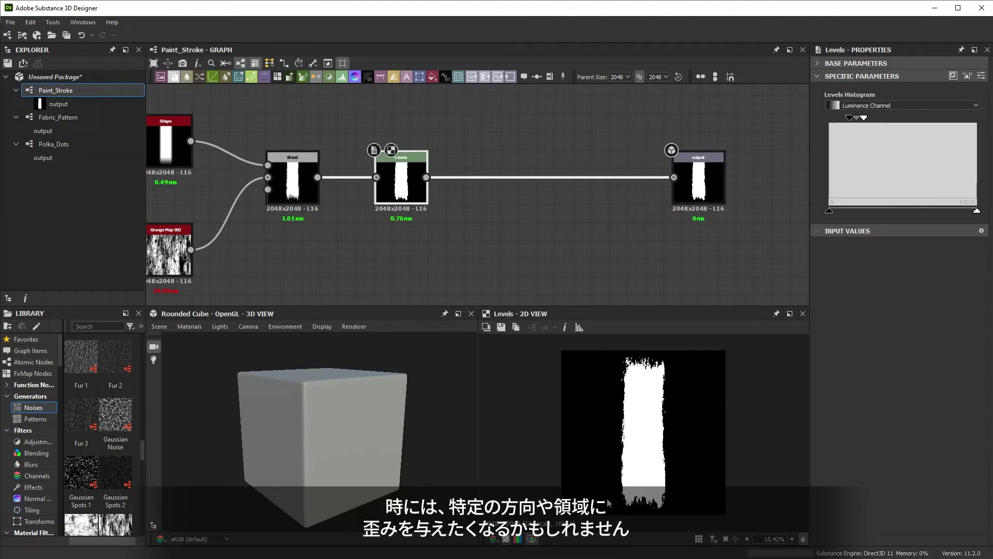
click(533, 204)
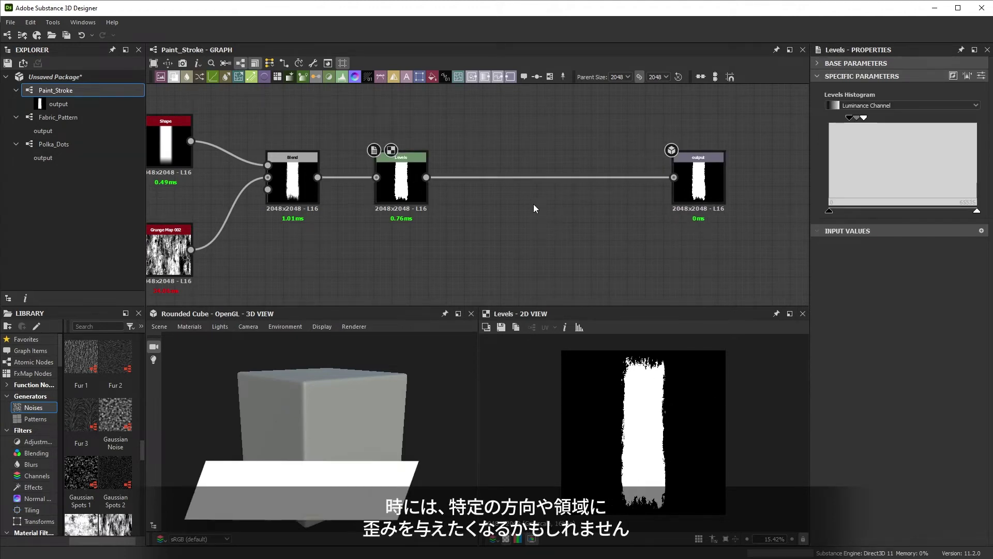
- Insert a Directional Warp between the Levels node and the output
key(space)
text(warp)
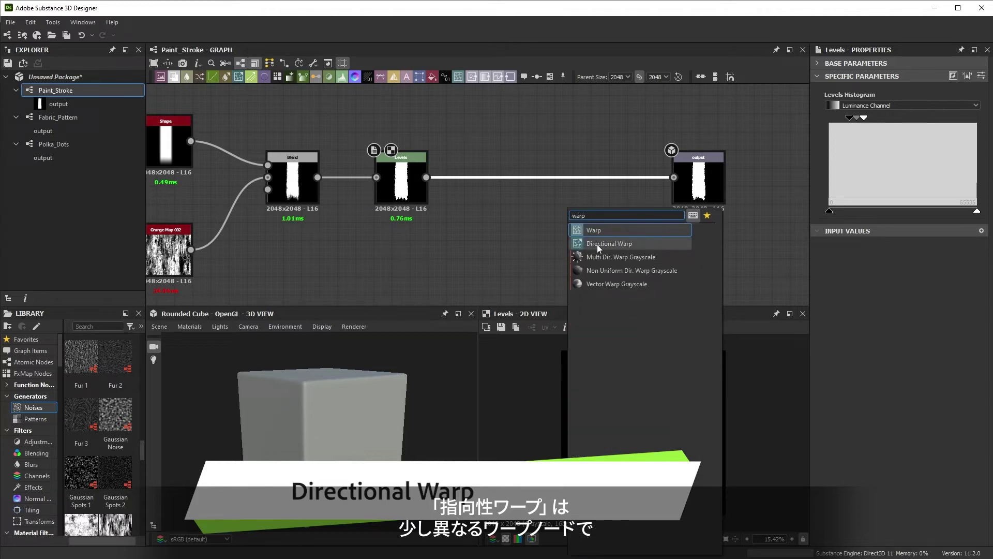
click(613, 243)
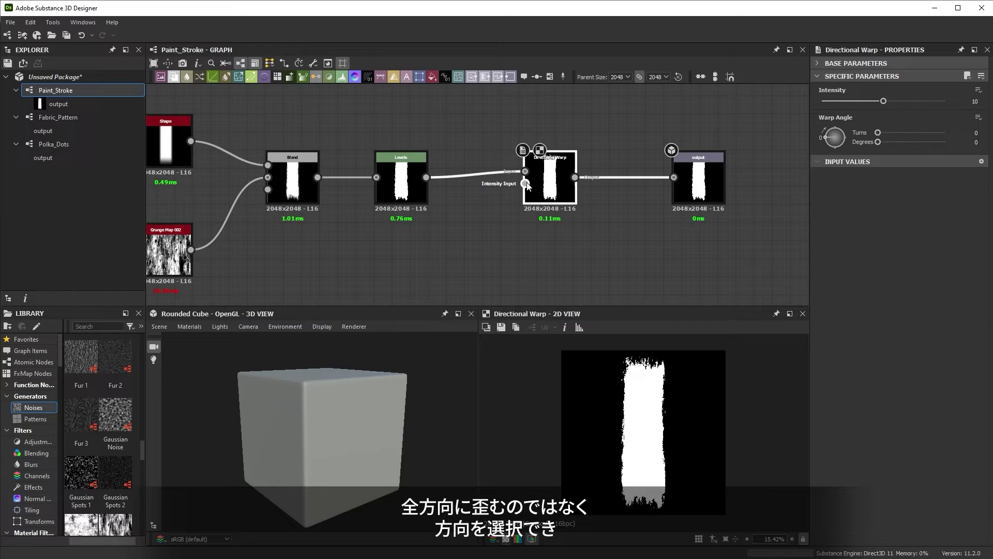
middle_drag(532, 227, 549, 231)
scroll(549, 231, up, 1)
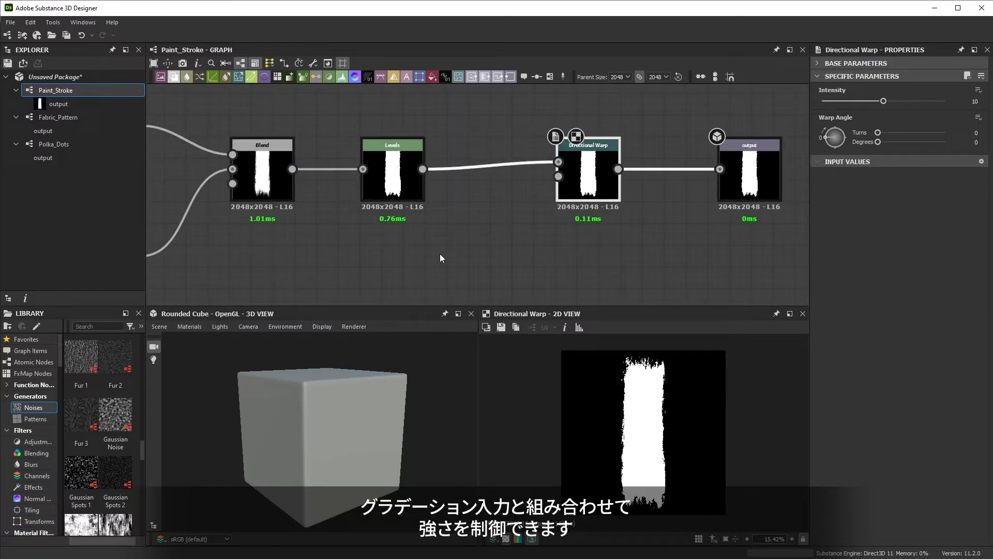
- Add Gradient Linear 2 feeding the Directional Warp
key(space)
text(grad)
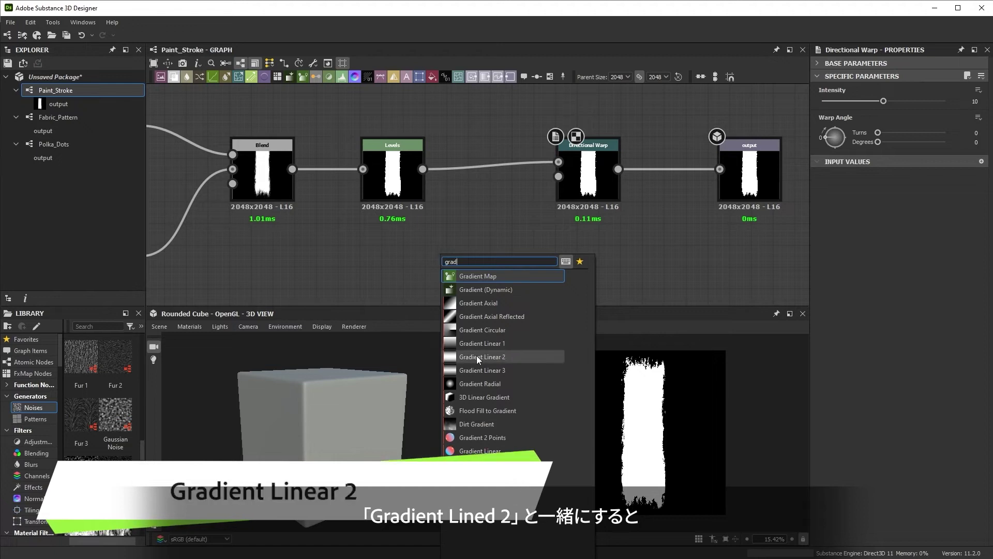
click(491, 358)
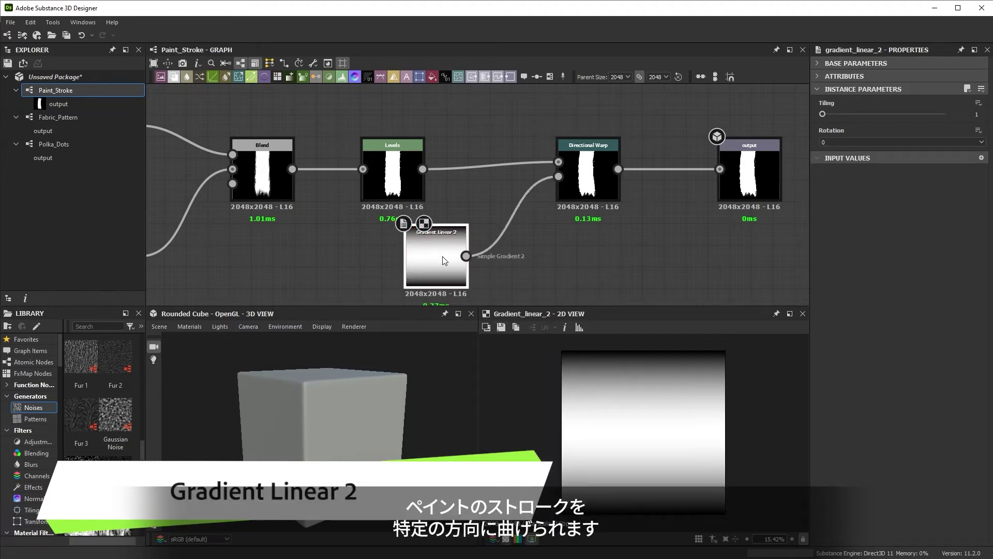
drag(442, 256, 476, 256)
- Set the Directional Warp intensity to 20 and angle to about 178°
click(588, 171)
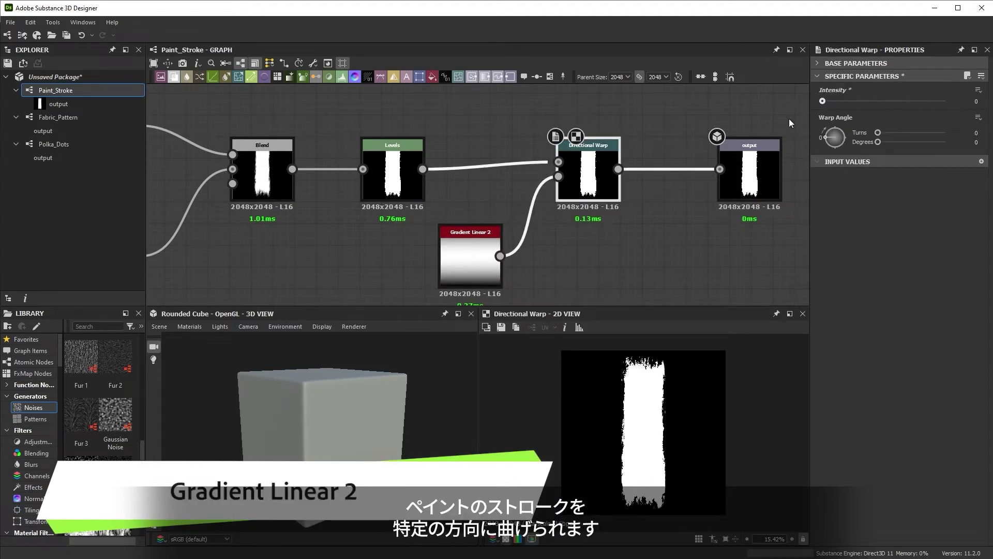
drag(823, 100, 946, 101)
drag(835, 138, 858, 140)
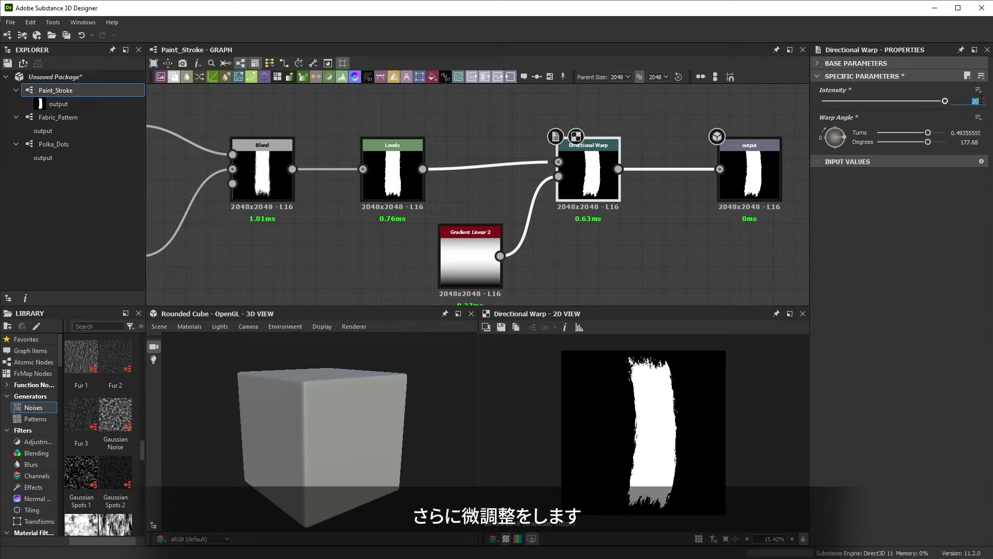
double_click(55, 90)
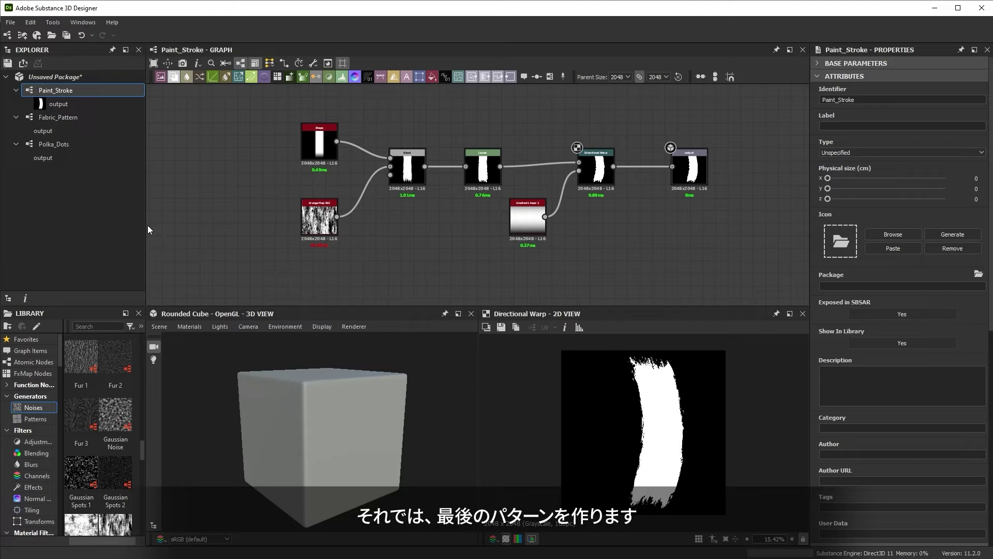
- Create a new Substance graph named Tiger in the package
right_click(88, 79)
mouse_move(113, 88)
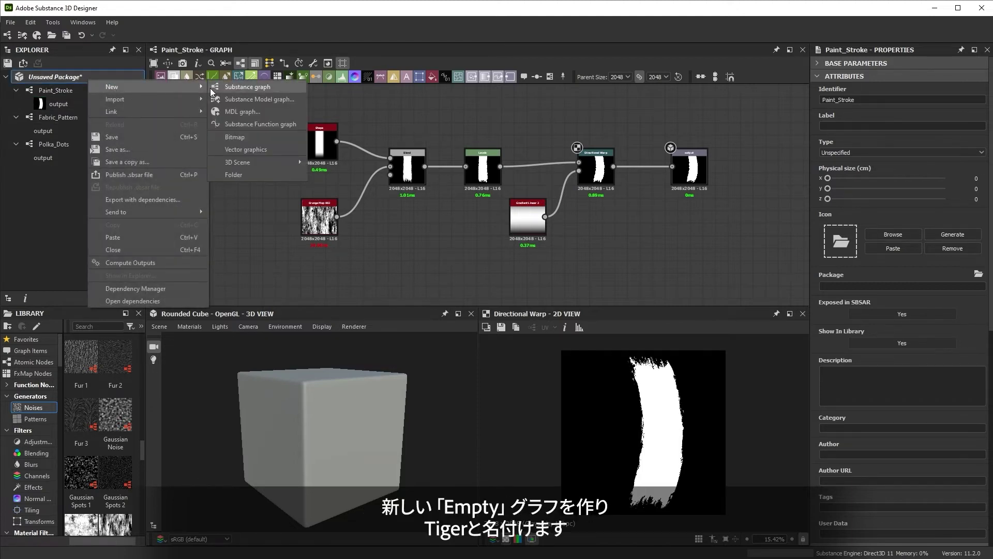
click(220, 97)
text(Tiger)
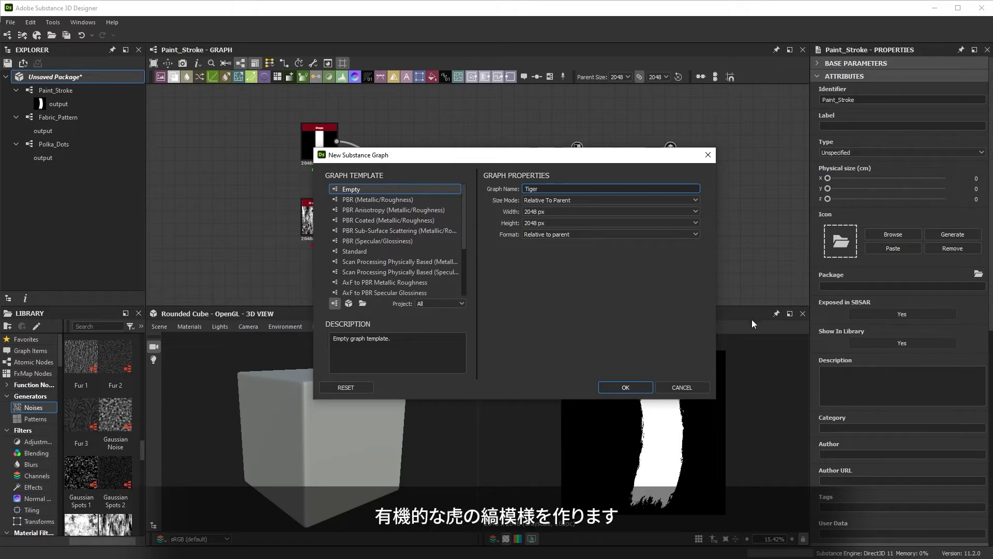
click(645, 389)
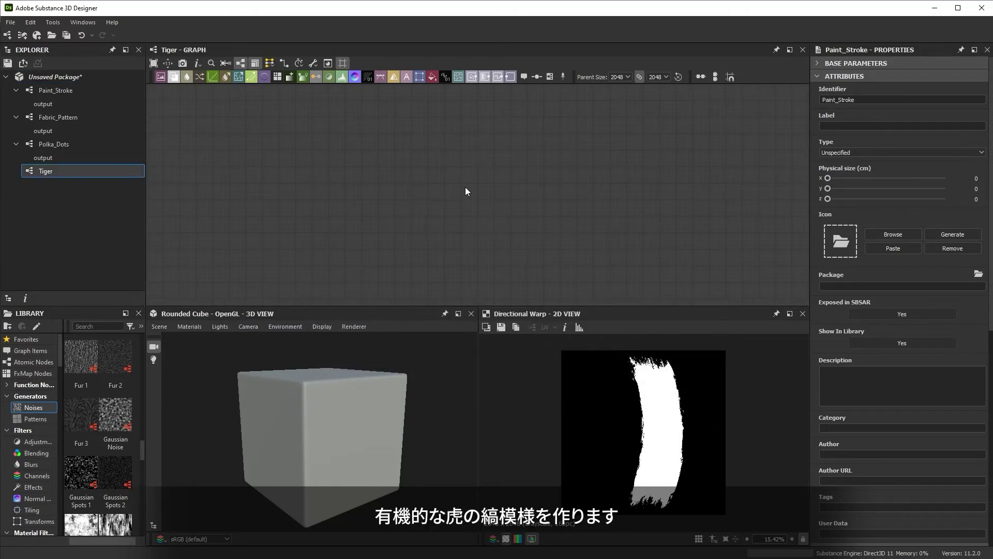
- Add a Shape node set to Disc with Size X 0.17 and Size Y 0.93
key(space)
text(shape)
key(Return)
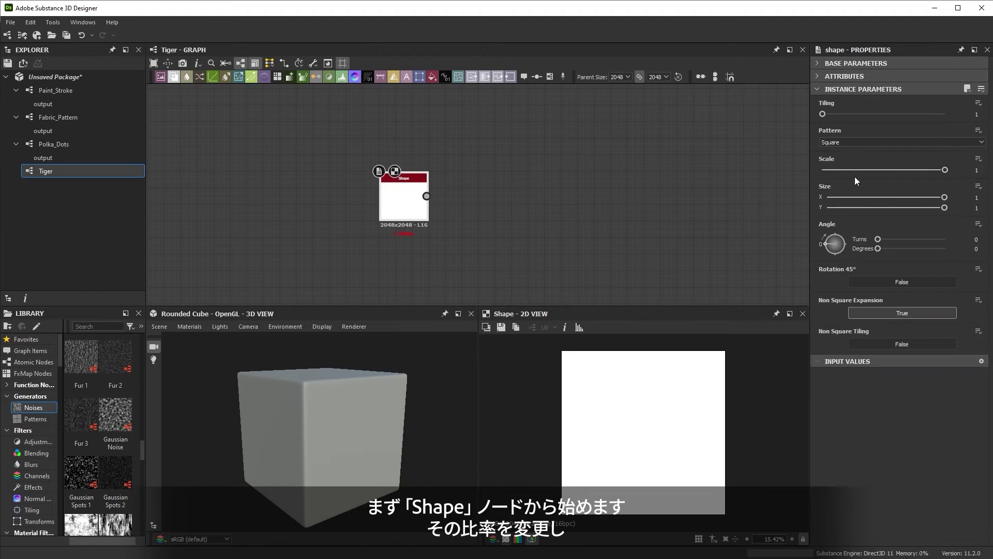
click(902, 142)
click(850, 156)
mouse_move(936, 207)
mouse_down()
mouse_move(901, 210)
mouse_move(932, 207)
mouse_up()
drag(945, 197, 847, 198)
key(space)
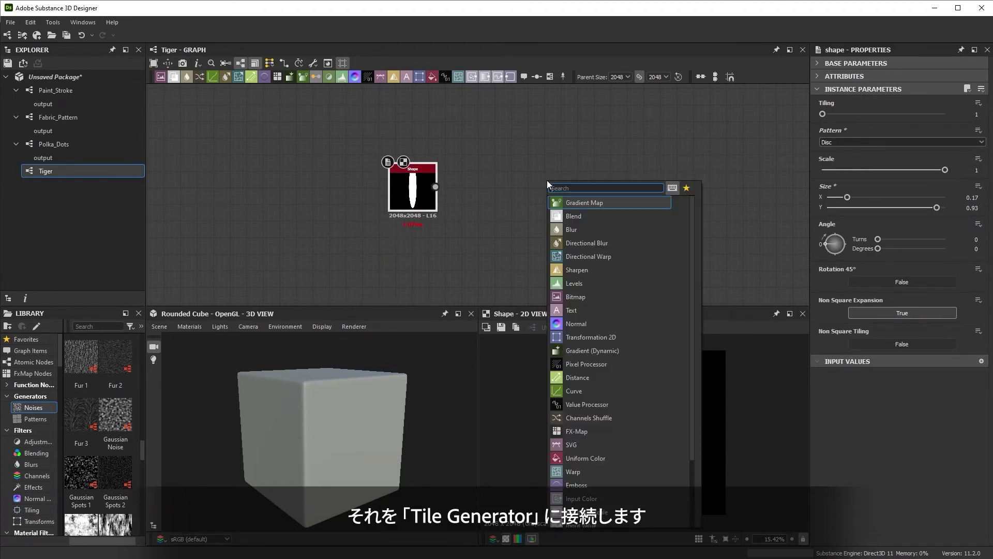
- Add a Tile Generator after the Shape and set its pattern to the input shape
text(tile)
click(570, 256)
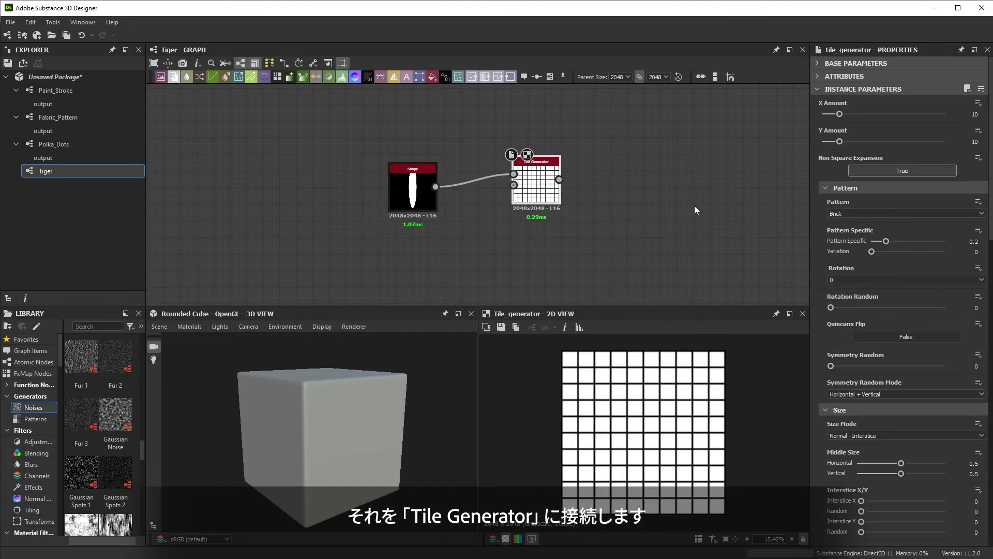
click(861, 213)
click(861, 221)
scroll(859, 391, down, 3)
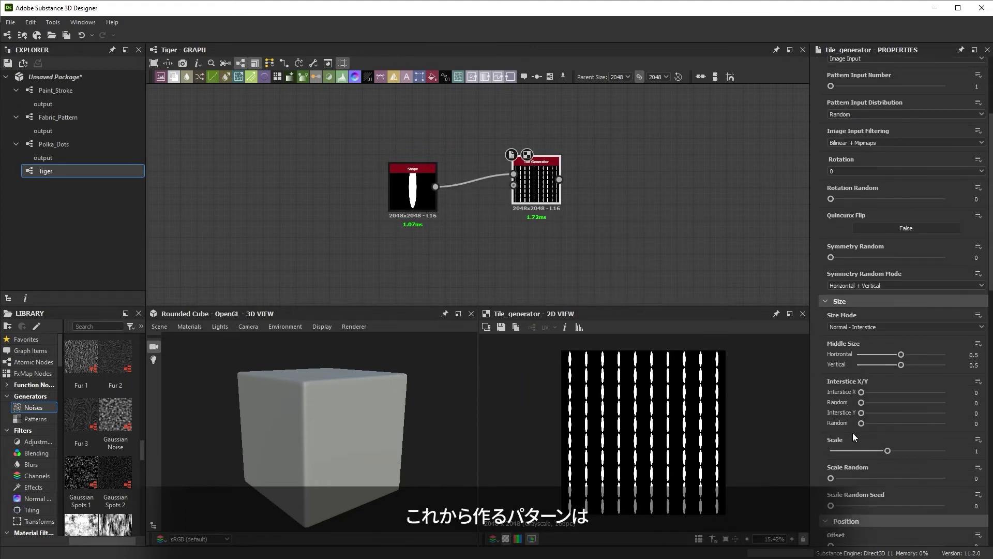
scroll(853, 432, down, 3)
drag(858, 472, 887, 486)
scroll(859, 476, down, 3)
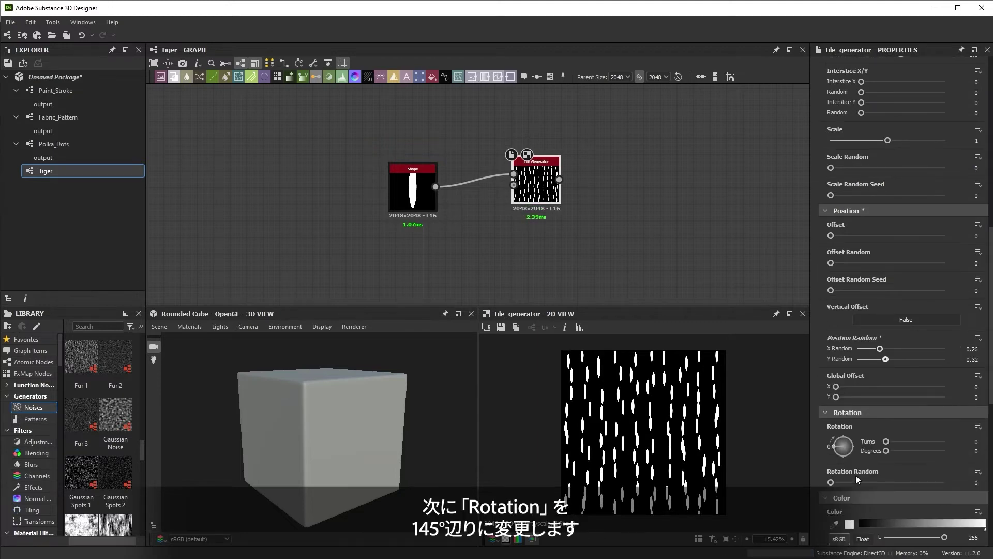
drag(837, 446, 854, 439)
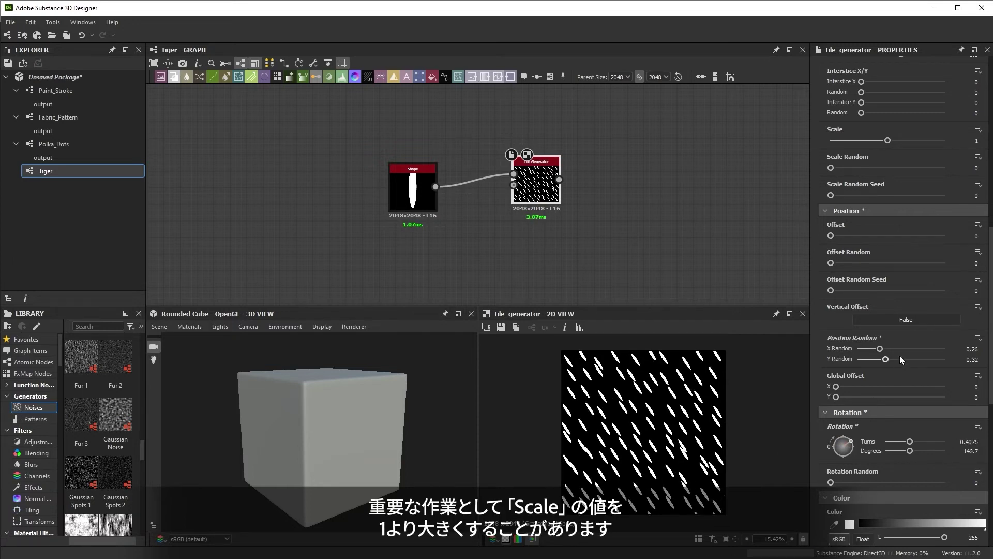
scroll(900, 357, up, 4)
- Set the Tile Generator's Scale to about 3.96
click(969, 266)
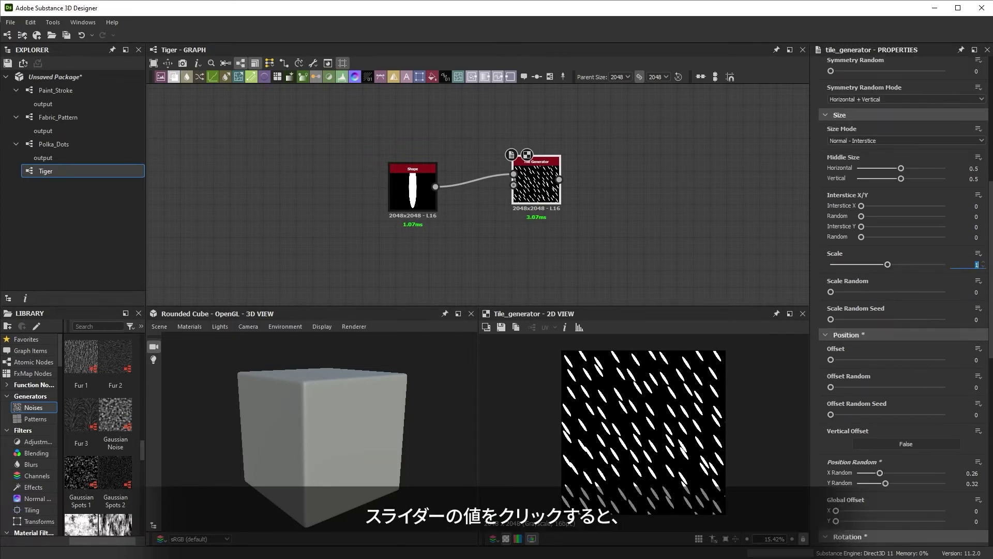
text(5)
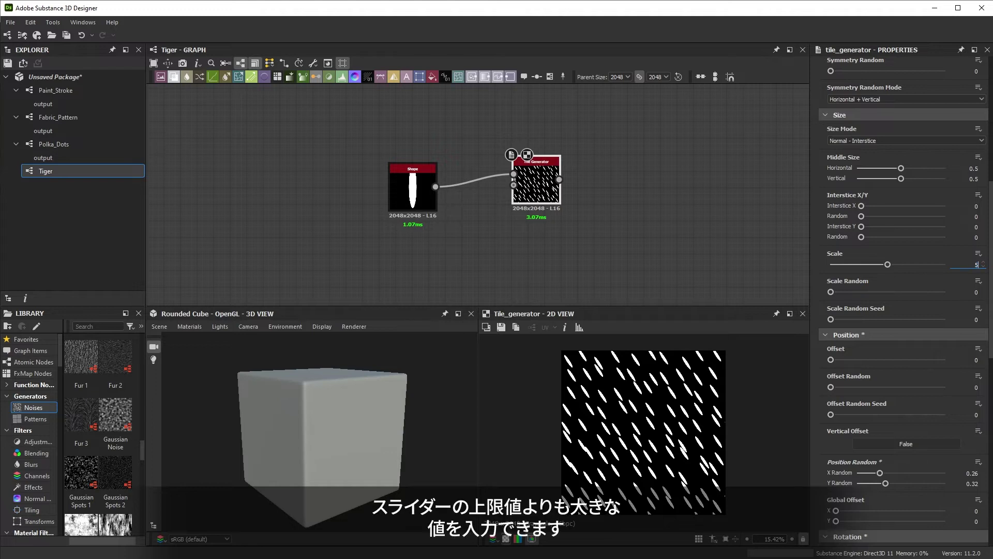
key(Return)
drag(888, 265, 875, 265)
scroll(849, 465, down, 2)
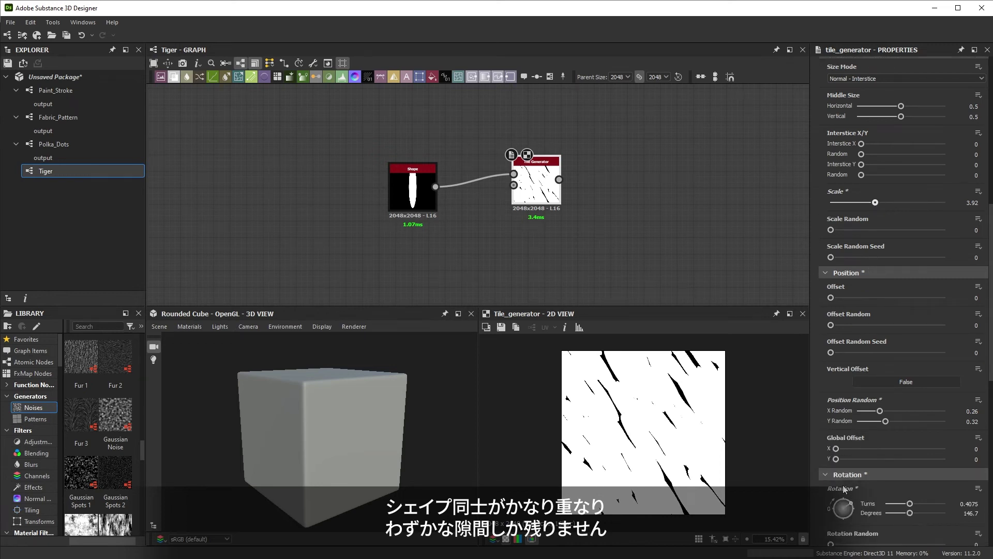
scroll(842, 486, down, 2)
- Set Rotation Random to 0.02 and Random Mask to about 0.44, and lower Position Random X/Y
drag(831, 483, 833, 484)
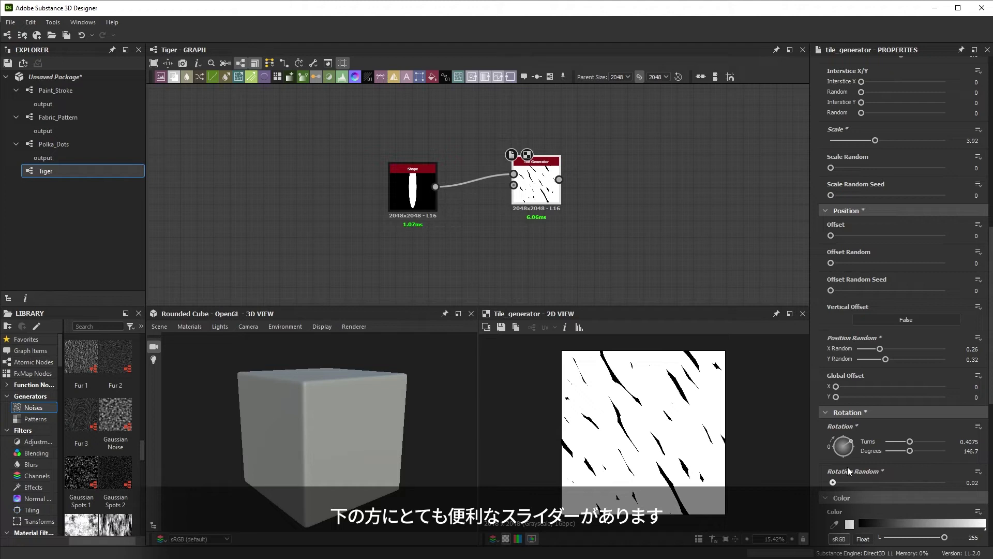
scroll(854, 461, down, 9)
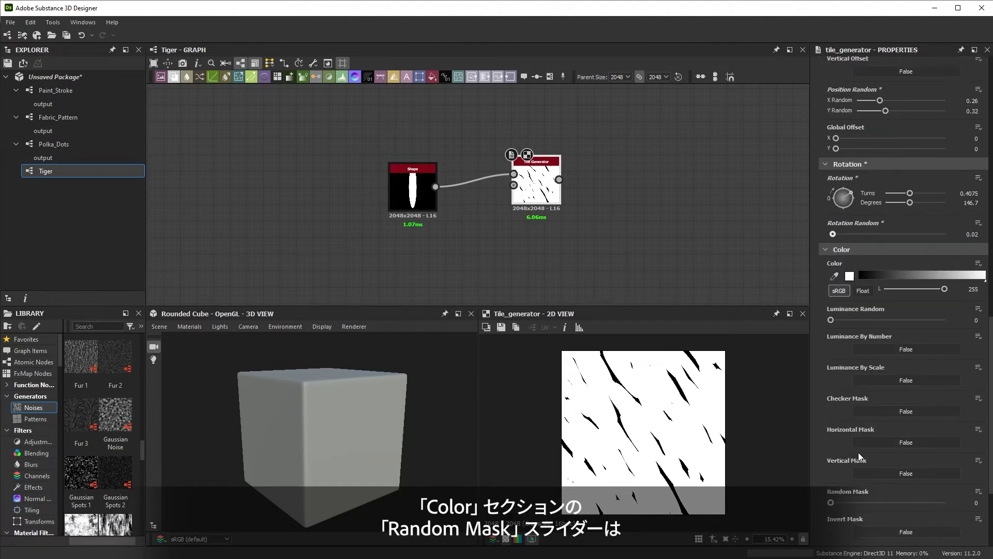
drag(831, 472, 879, 470)
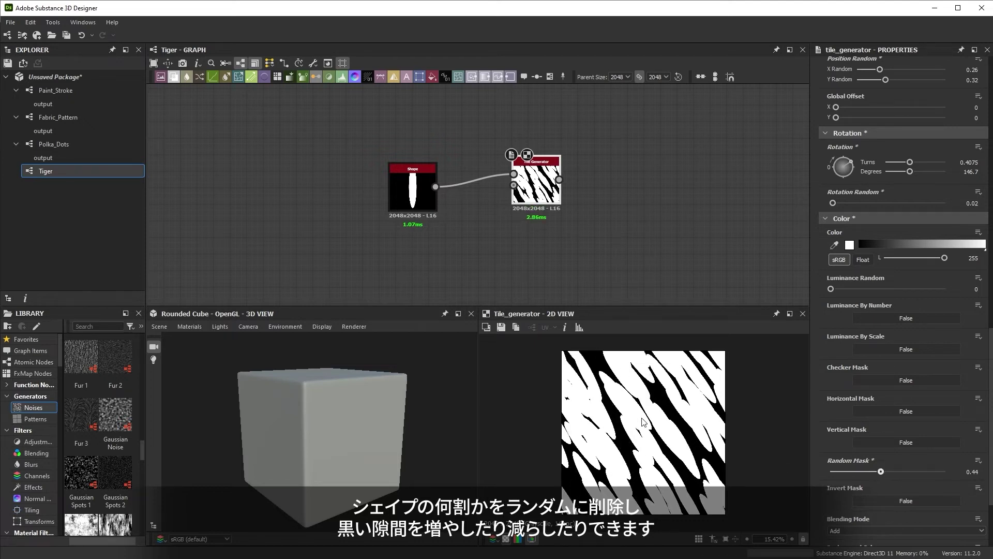
scroll(853, 218, up, 2)
drag(882, 138, 879, 141)
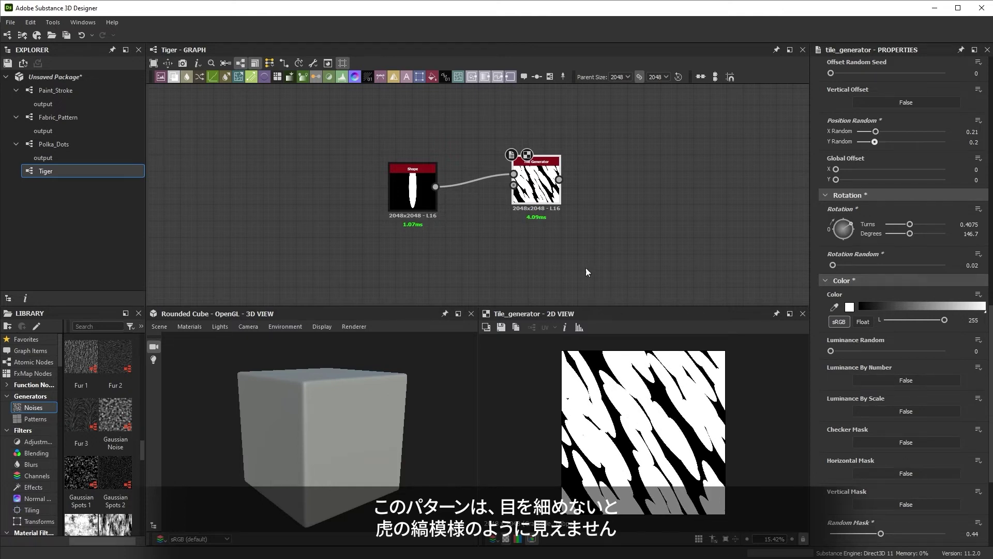
drag(537, 191, 554, 208)
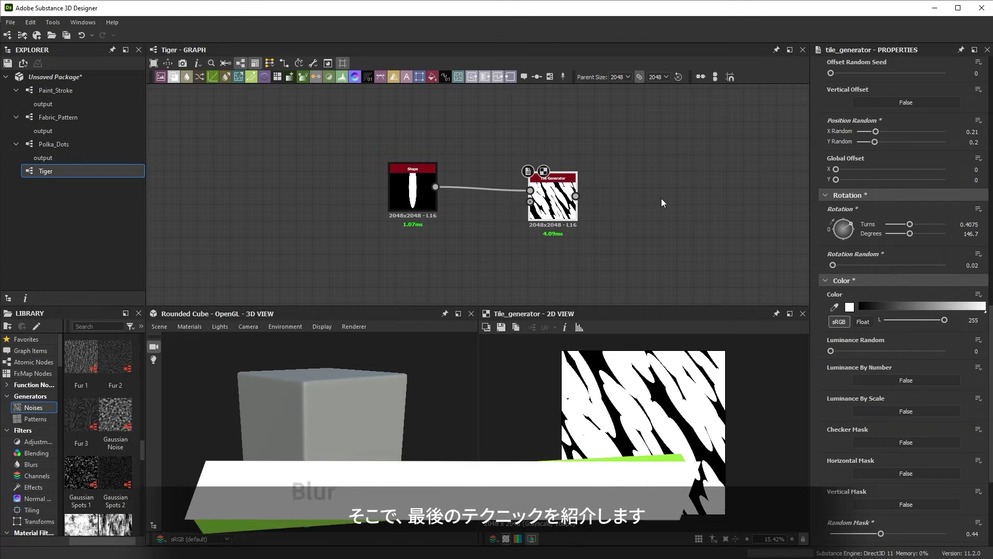
- Add a Blur node after the Tile Generator with intensity around 4.45
key(space)
text(blu)
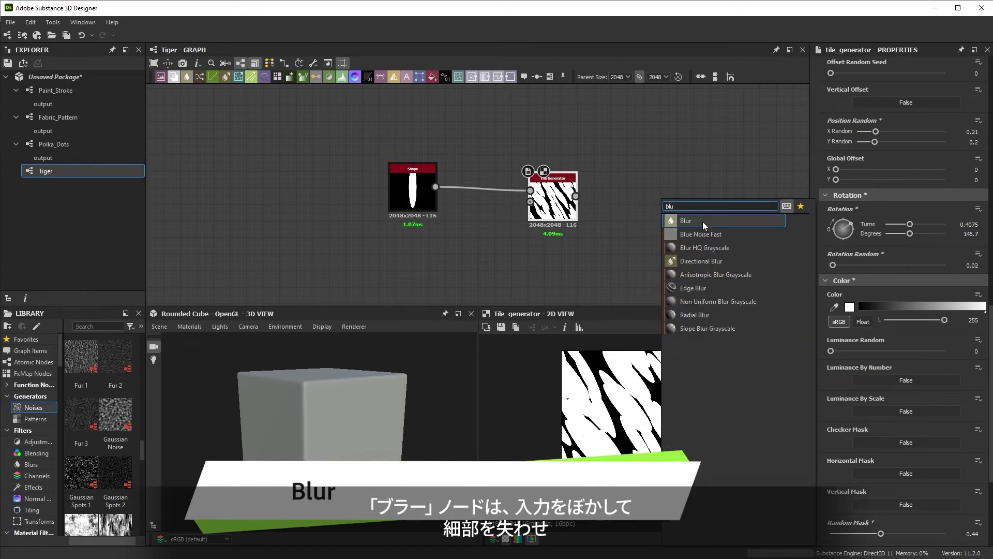
click(703, 222)
drag(629, 199, 679, 200)
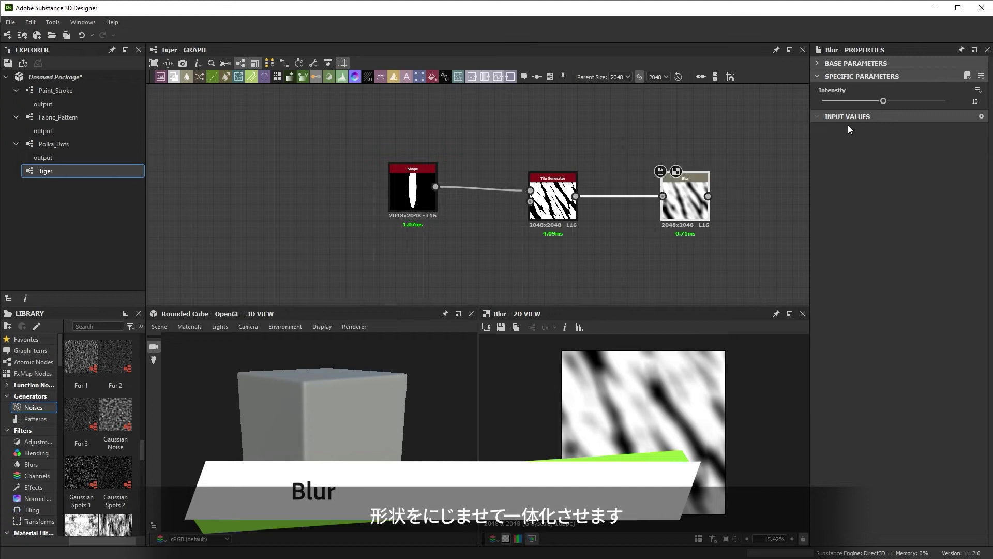
drag(884, 105, 850, 107)
middle_drag(703, 212, 514, 212)
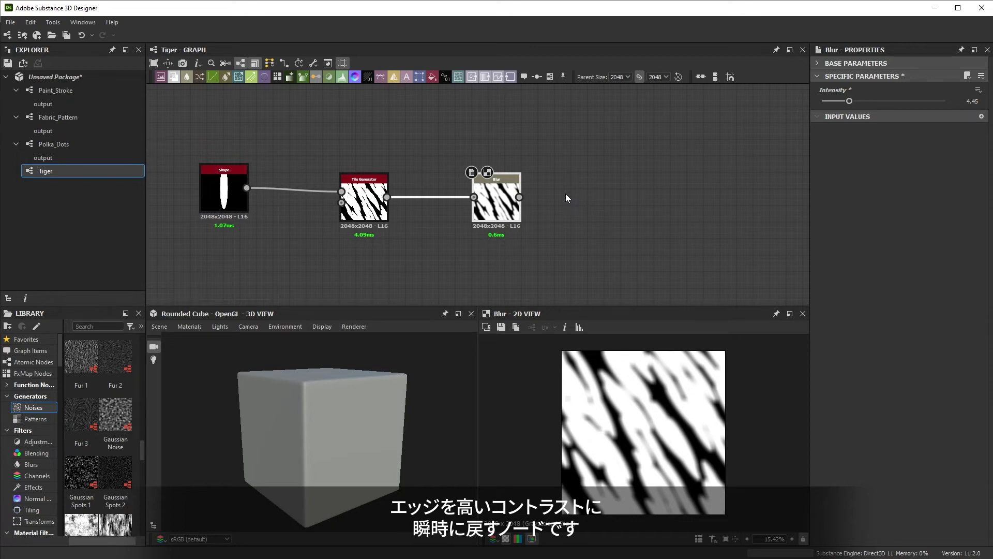
- Add a Threshold raised to about 0.76 and lower the Blur intensity to 2.06
key(space)
text(thres)
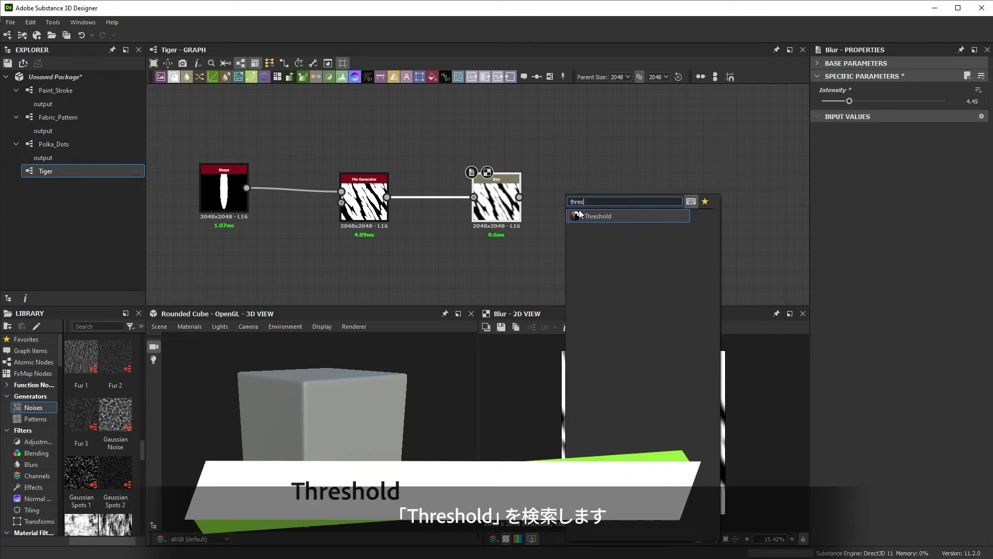
click(596, 215)
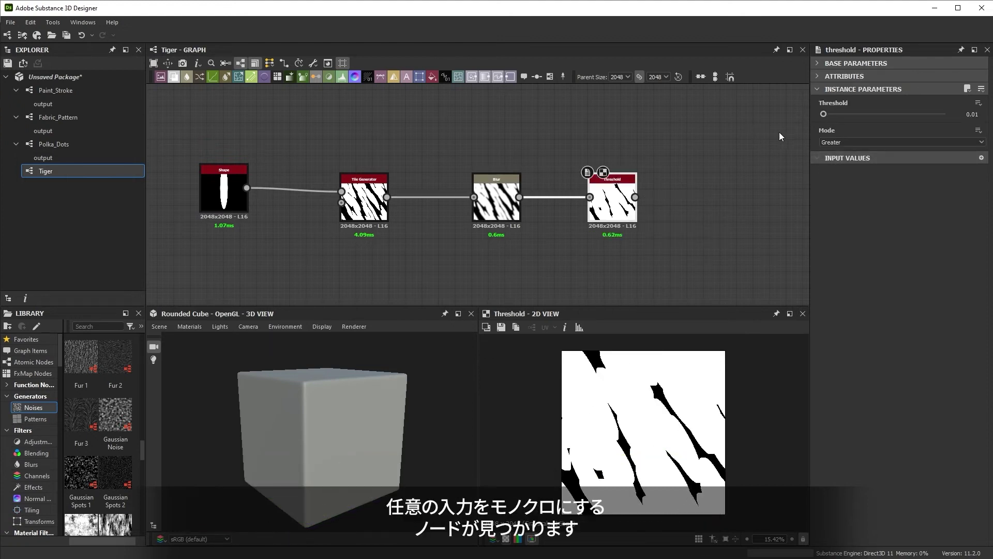
drag(827, 113, 918, 125)
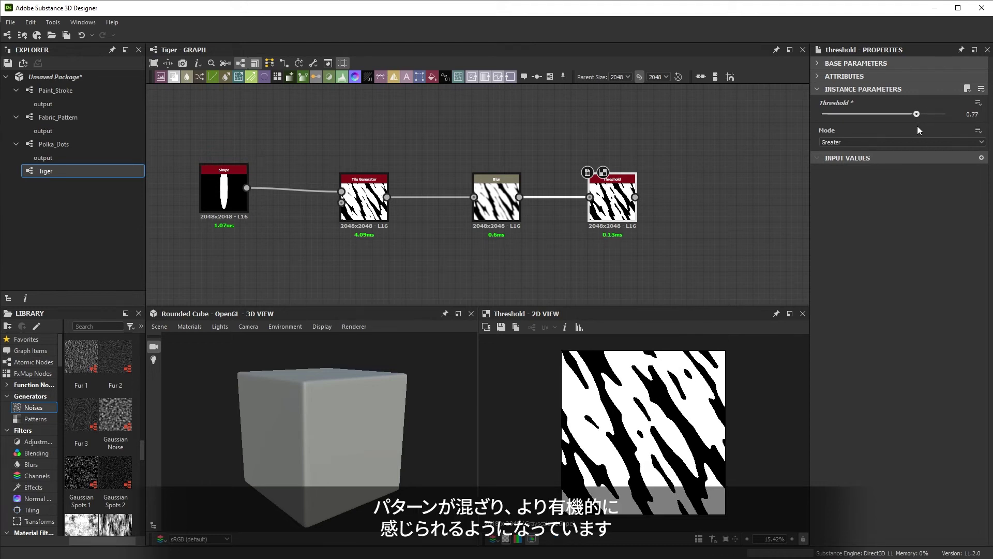
click(497, 194)
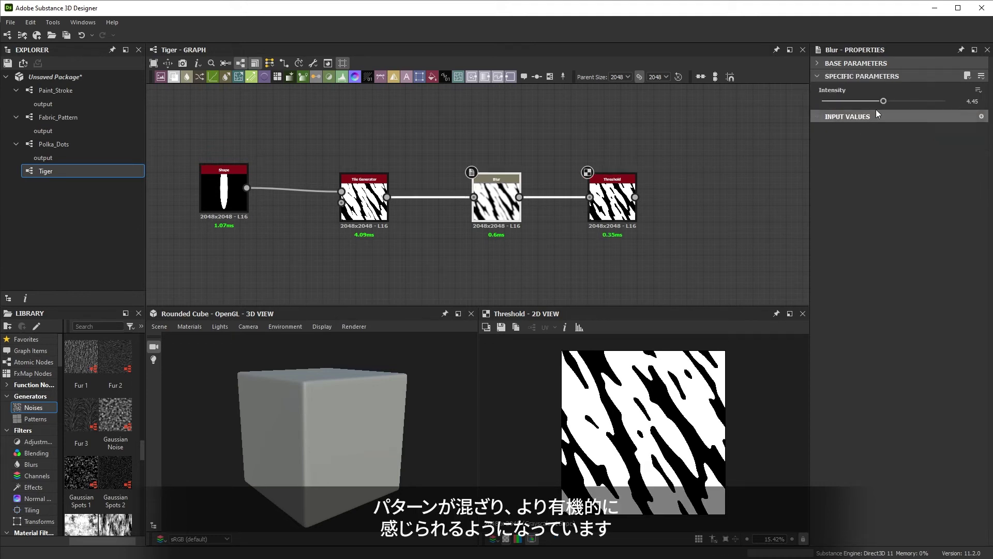
drag(883, 102, 857, 118)
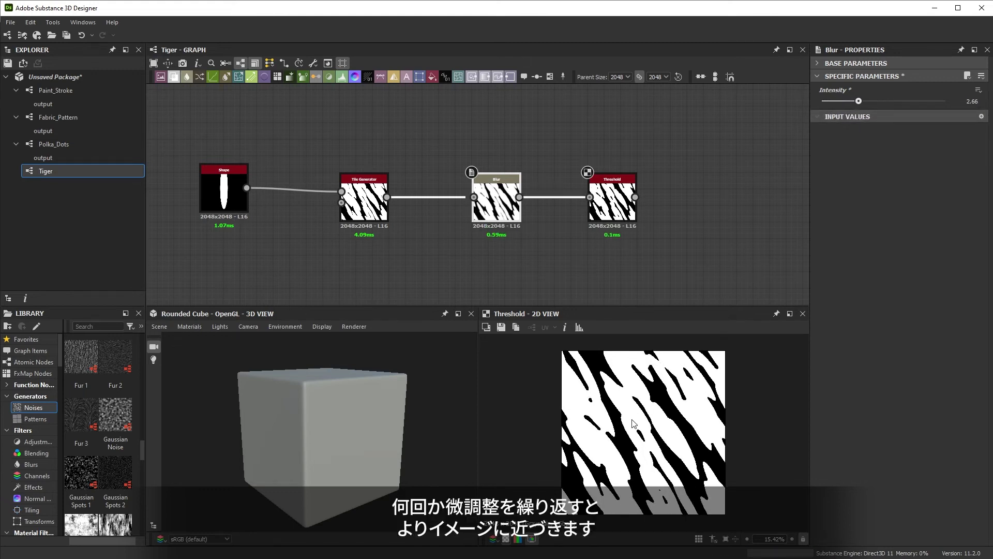
drag(857, 104, 852, 104)
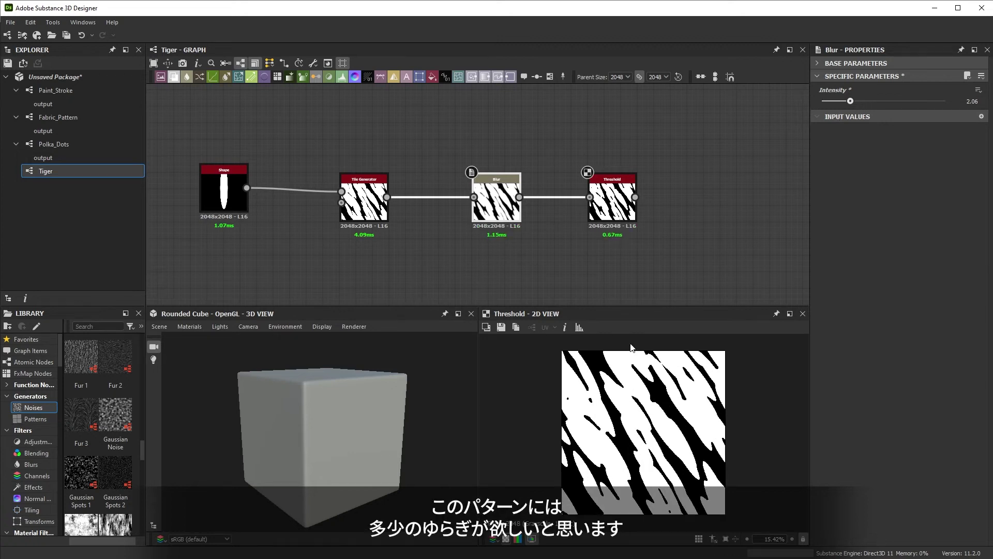
- Add a Warp node after the Threshold
middle_drag(656, 234, 589, 234)
scroll(588, 234, down, 1)
click(549, 199)
key(space)
text(warp)
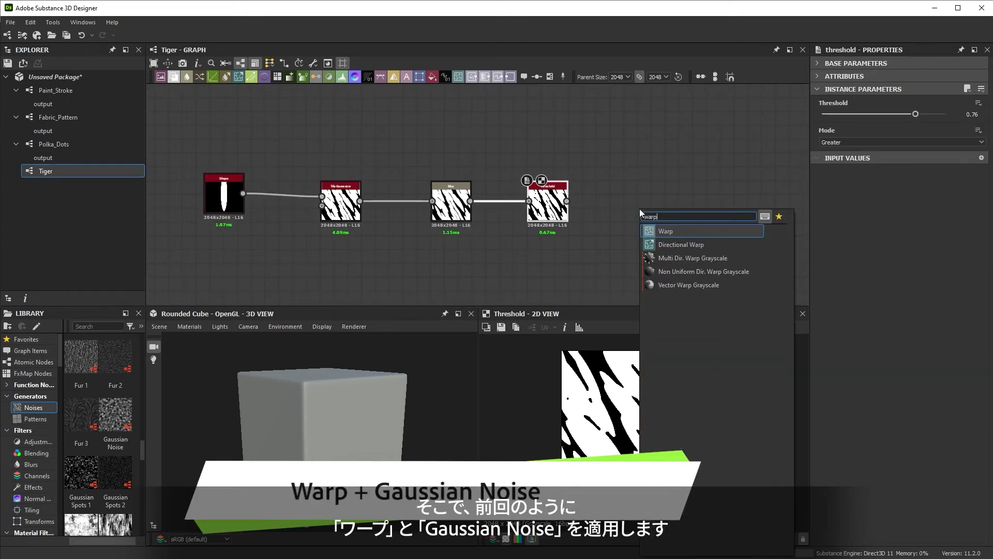
key(Return)
- Connect a Gaussian Noise to the Warp's gradient input and reduce the warp intensity
key(space)
text(gaussian)
key(Return)
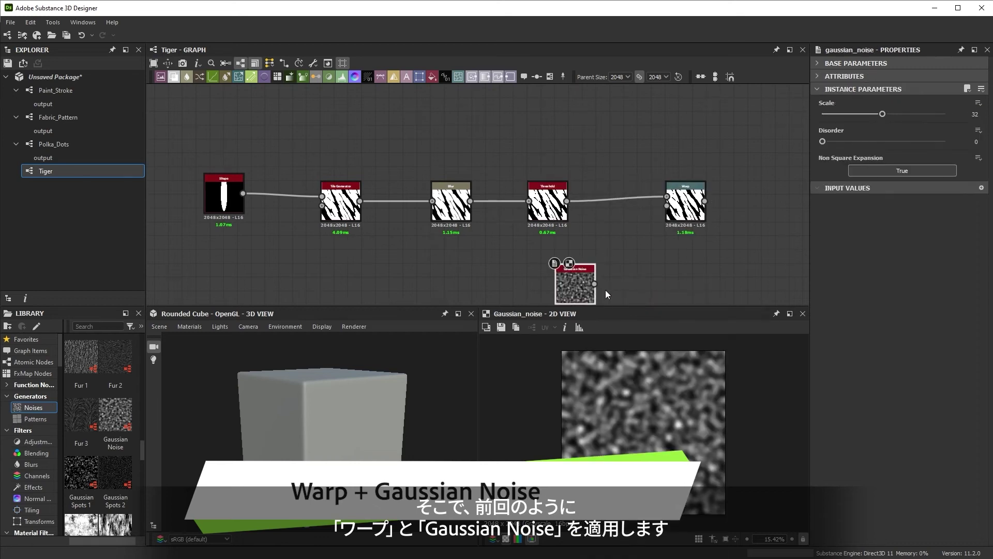
drag(594, 284, 667, 205)
double_click(685, 207)
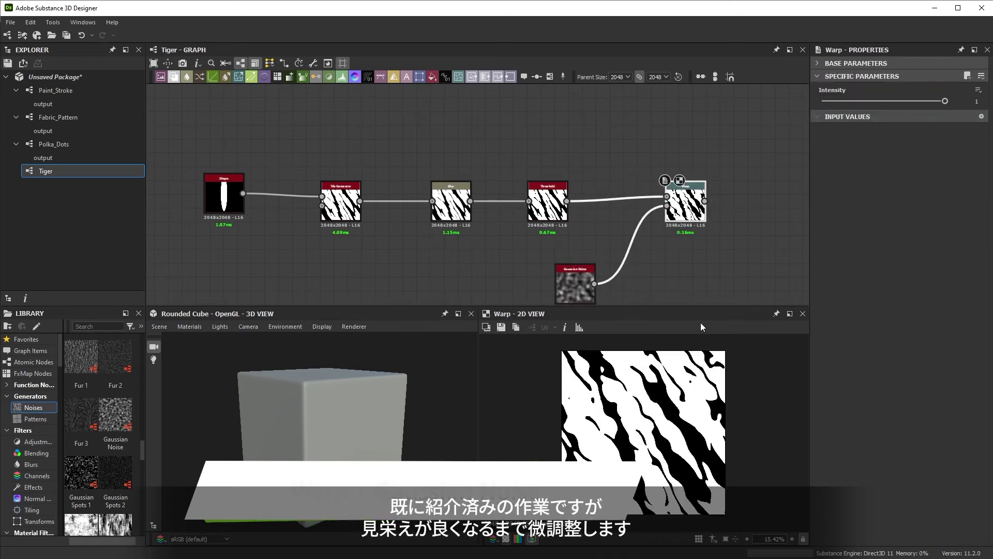
drag(944, 100, 865, 107)
click(575, 283)
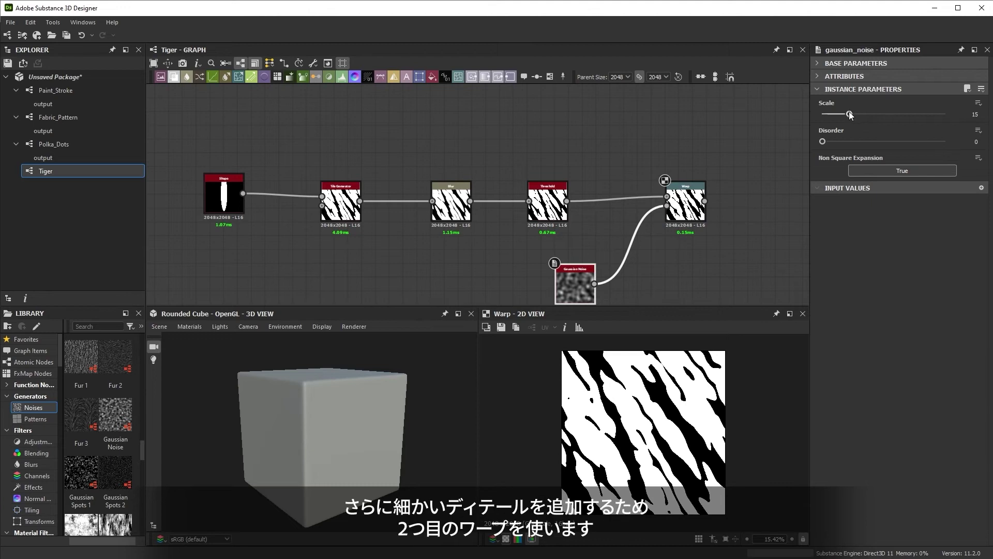
- Add a second Warp node after the first Warp
middle_drag(713, 236, 554, 201)
click(526, 170)
key(space)
text(warp)
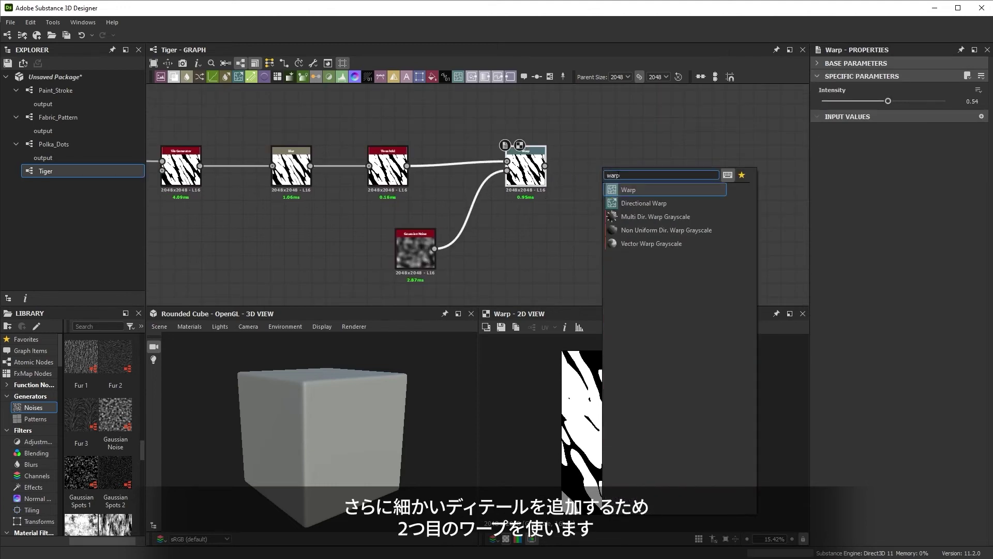
key(Return)
drag(590, 165, 671, 165)
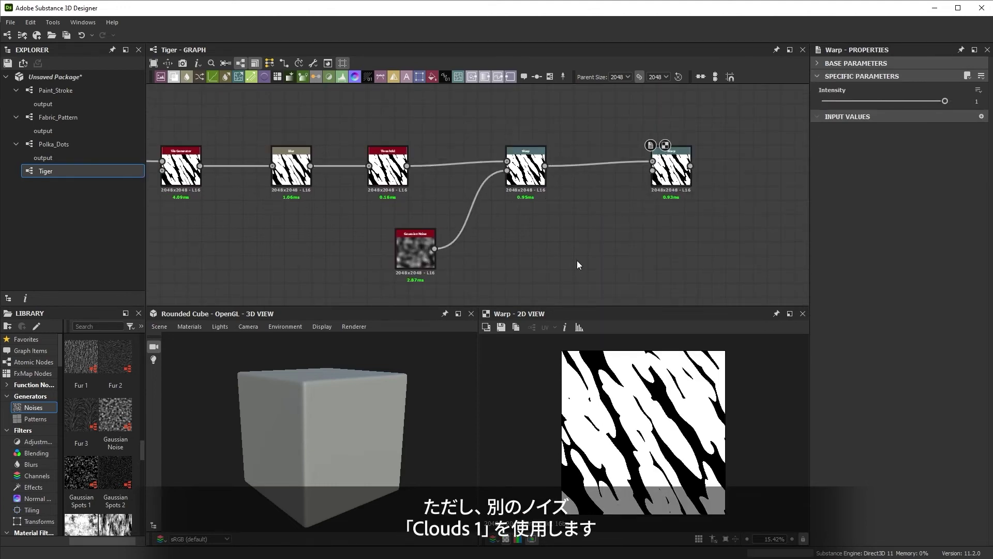
- Drive the second Warp with a Clouds 1 noise and set its intensity to 0.03
key(space)
text(clouds)
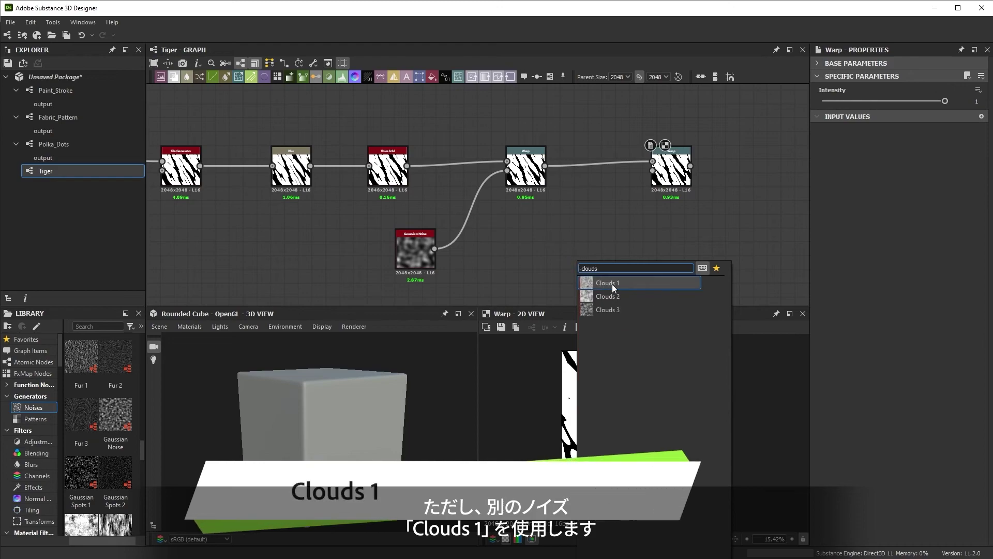
click(613, 283)
drag(600, 262, 669, 176)
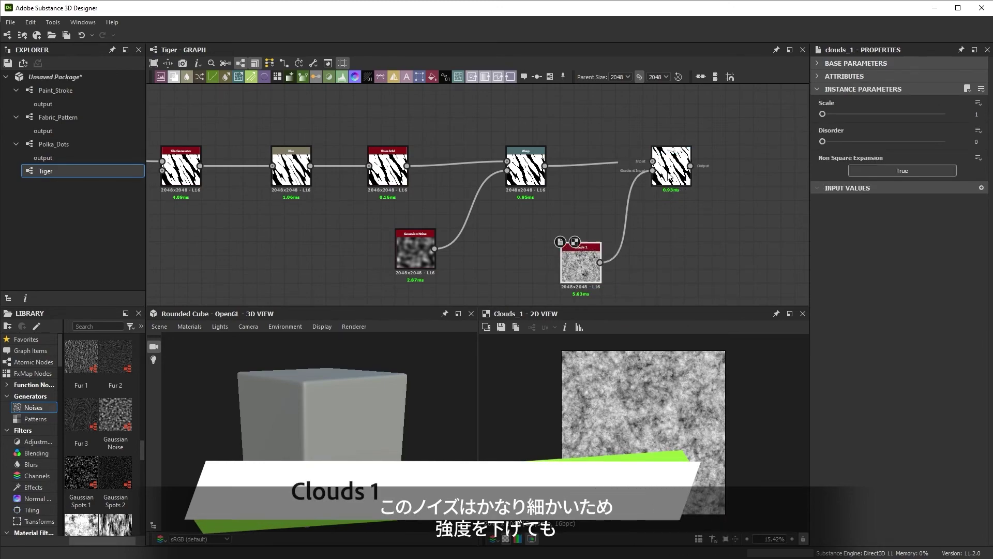
double_click(669, 177)
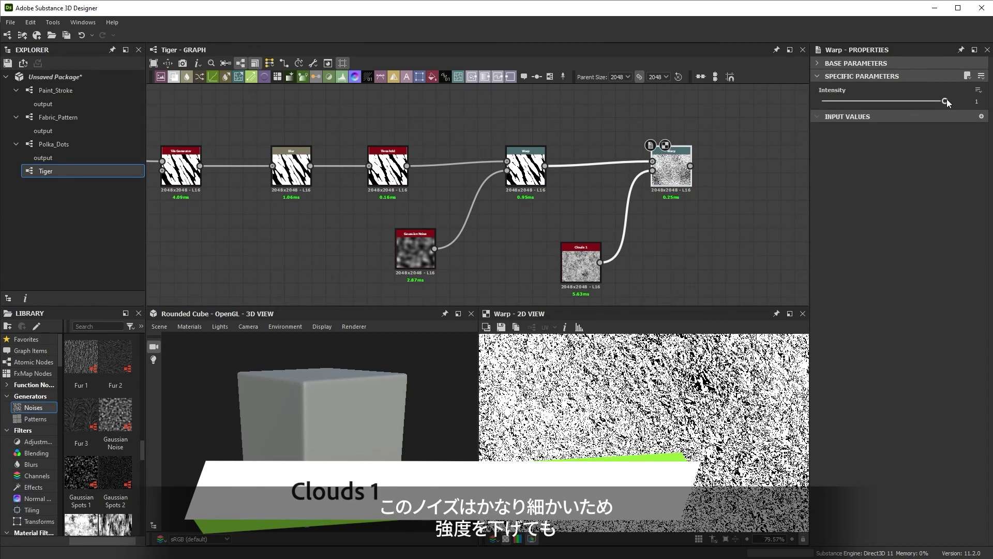
drag(947, 102, 826, 102)
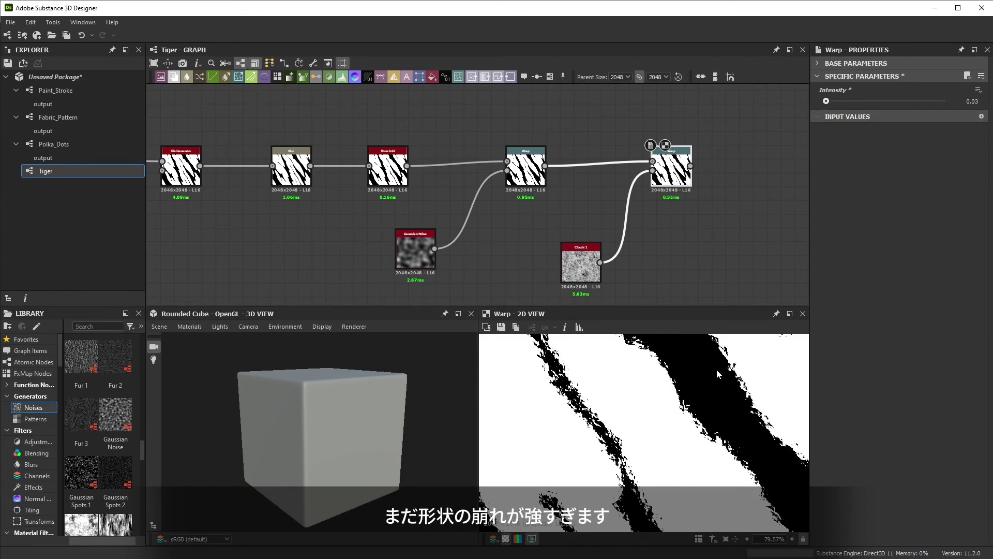
scroll(750, 454, up, 4)
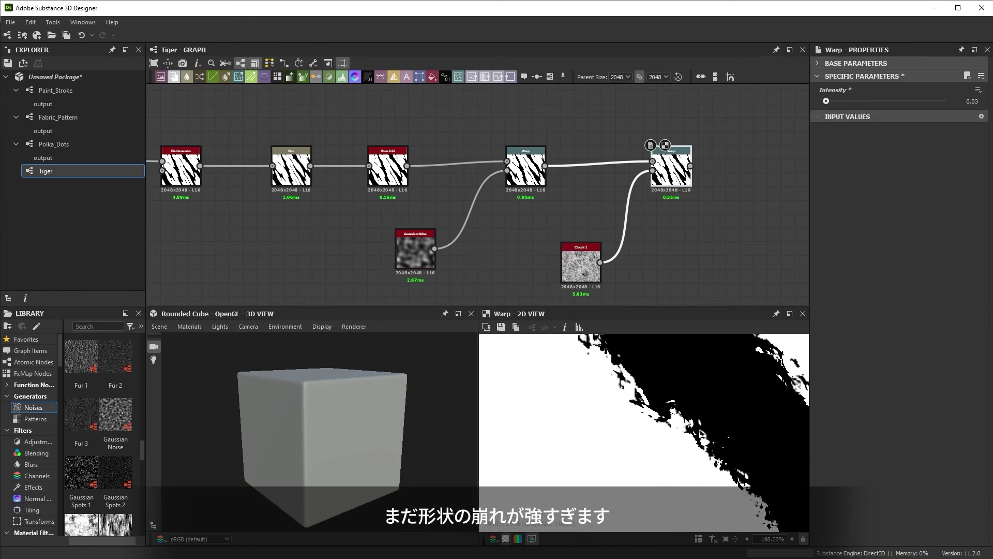
scroll(679, 414, down, 5)
- Insert a Blur between Clouds 1 and the second Warp, lowering its intensity to 1.93
drag(581, 261, 568, 269)
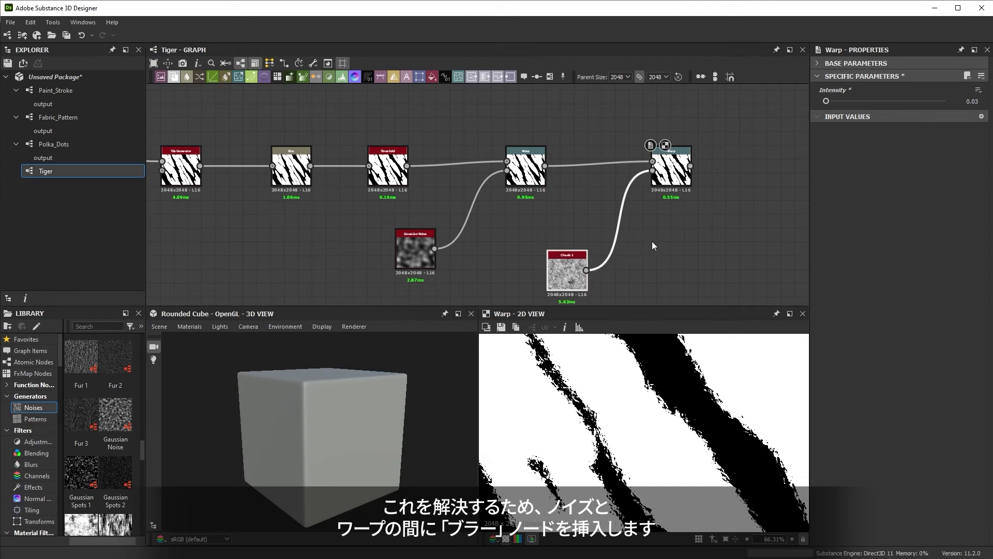
drag(646, 243, 609, 222)
key(space)
text(blur)
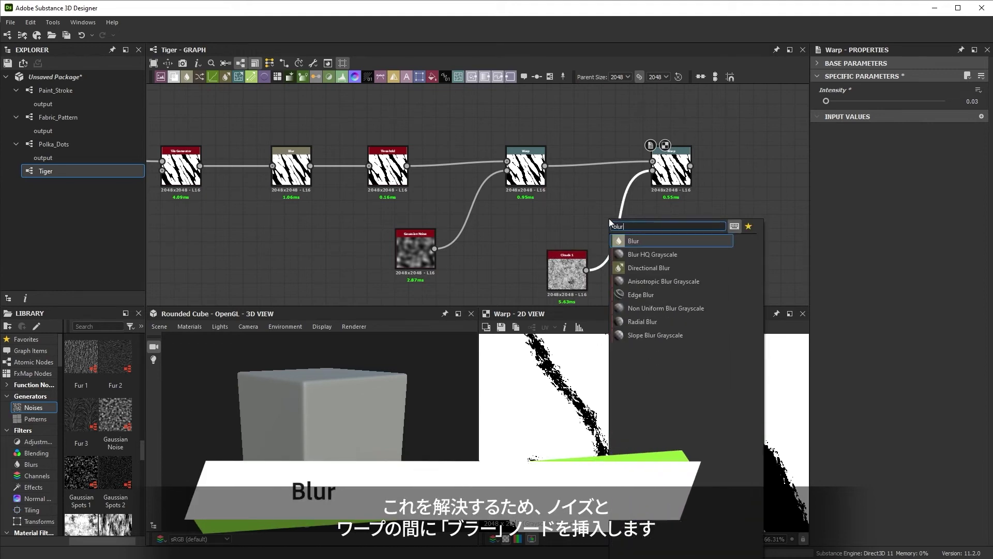
click(656, 240)
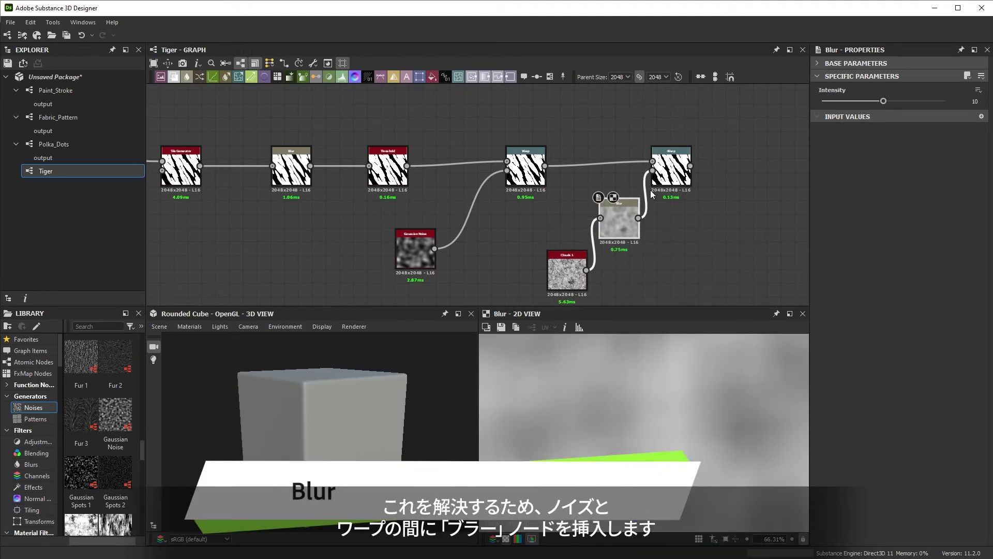
drag(883, 100, 831, 110)
scroll(692, 416, down, 3)
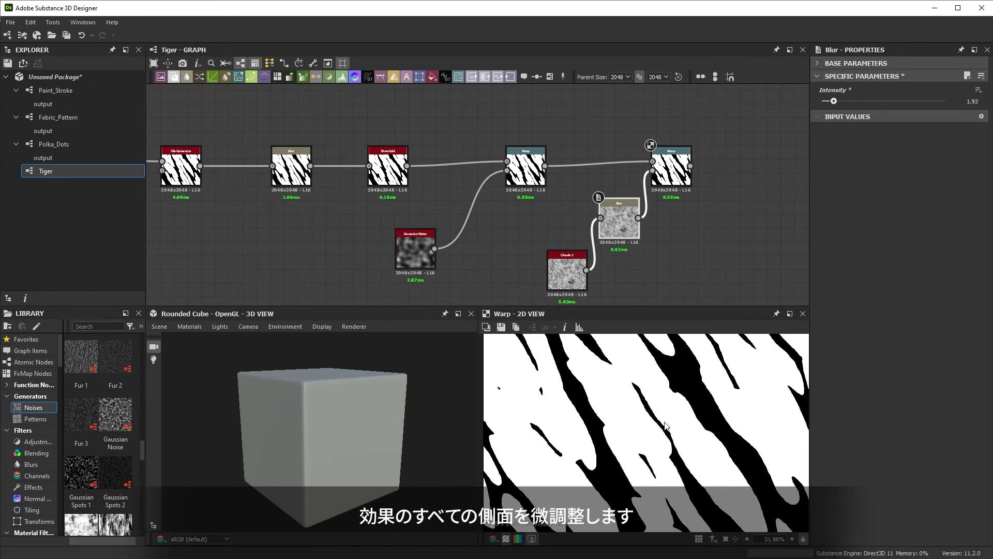
- Narrow the Shape's Size X to 0.09 and raise the Tile Generator's Random Mask to 0.44
click(754, 490)
scroll(681, 375, down, 3)
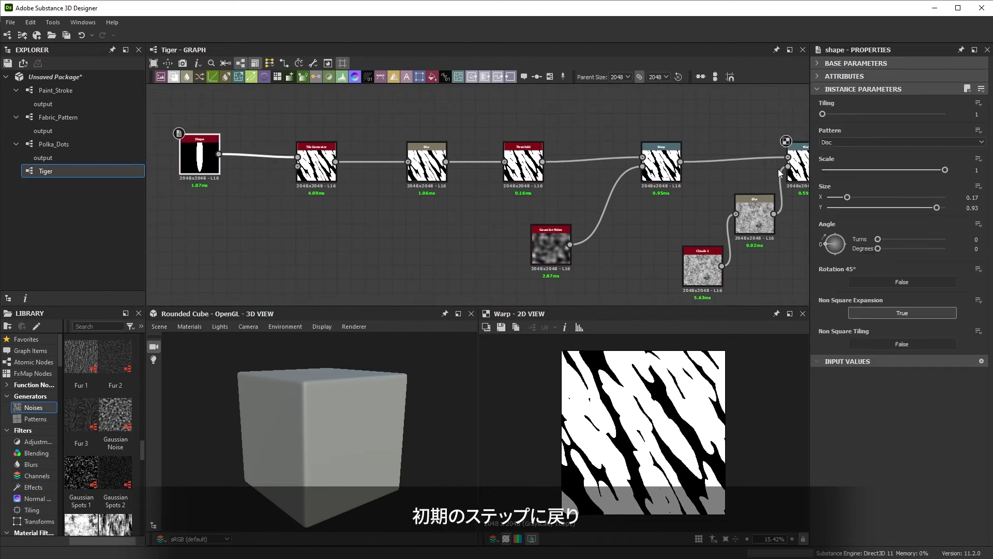
drag(847, 197, 840, 204)
click(317, 162)
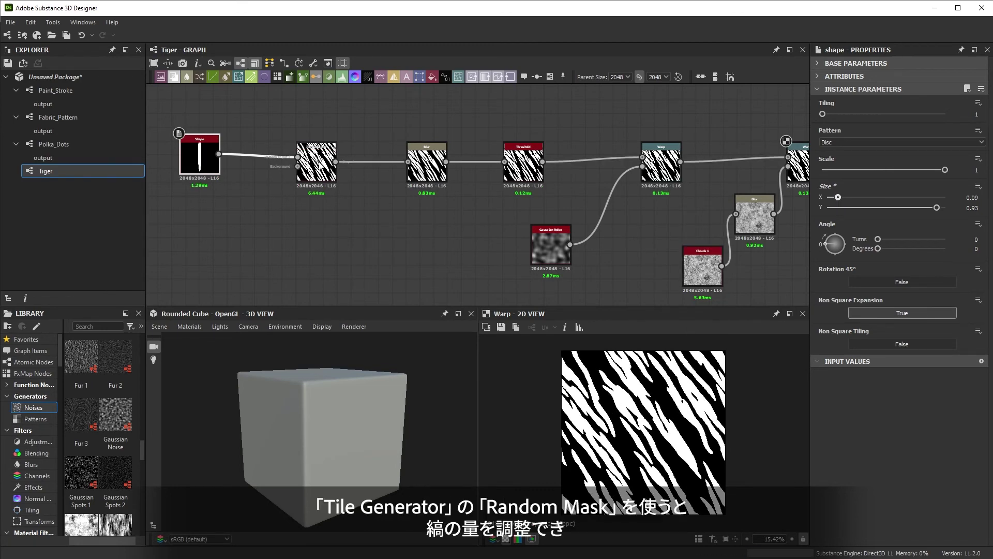
scroll(896, 410, down, 15)
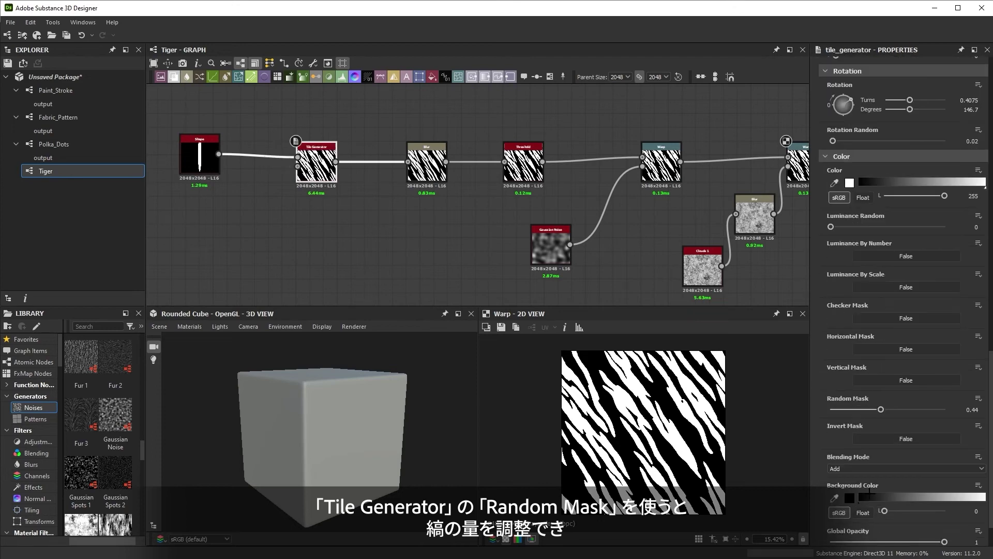
drag(831, 409, 872, 409)
scroll(891, 408, up, 15)
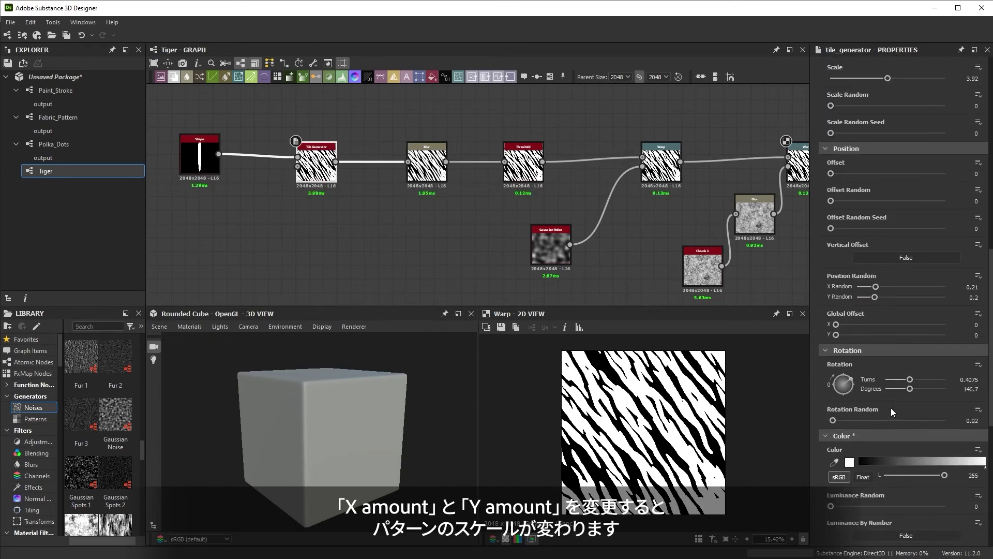
- Set the Tile Generator's X Amount and Y Amount to 6
text(8)
key(Tab)
text(8)
key(Return)
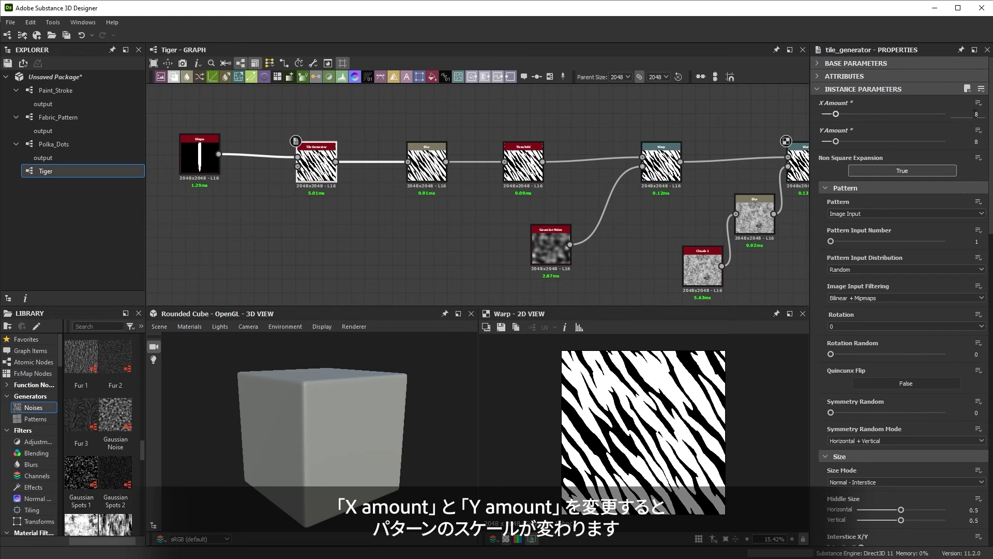
text(6)
key(Tab)
text(6)
key(Return)
- Attach a new Output node to the final Warp of the Tiger graph
scroll(311, 217, down, 2)
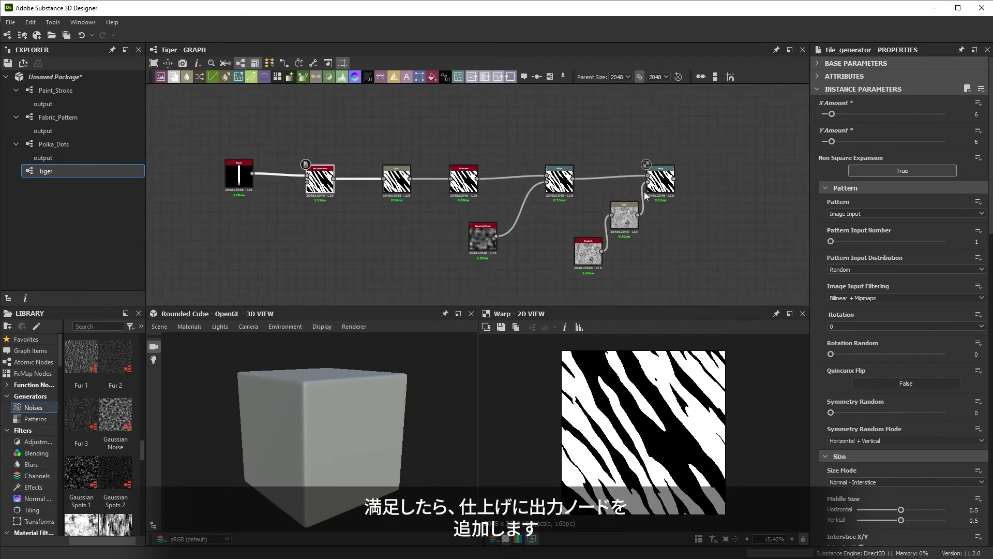
middle_drag(363, 217, 313, 215)
drag(472, 76, 682, 175)
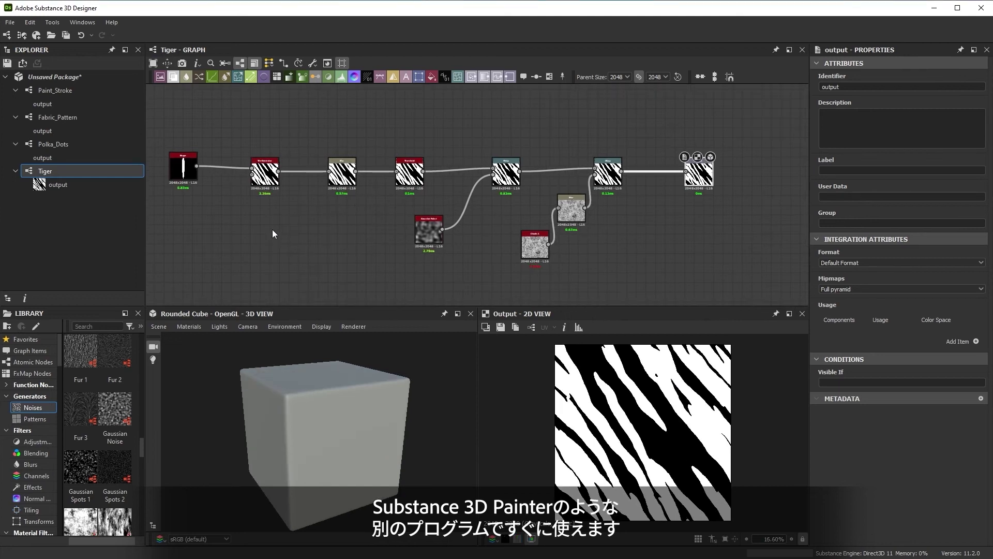
- Save the package as Pattern.sbs
right_click(71, 78)
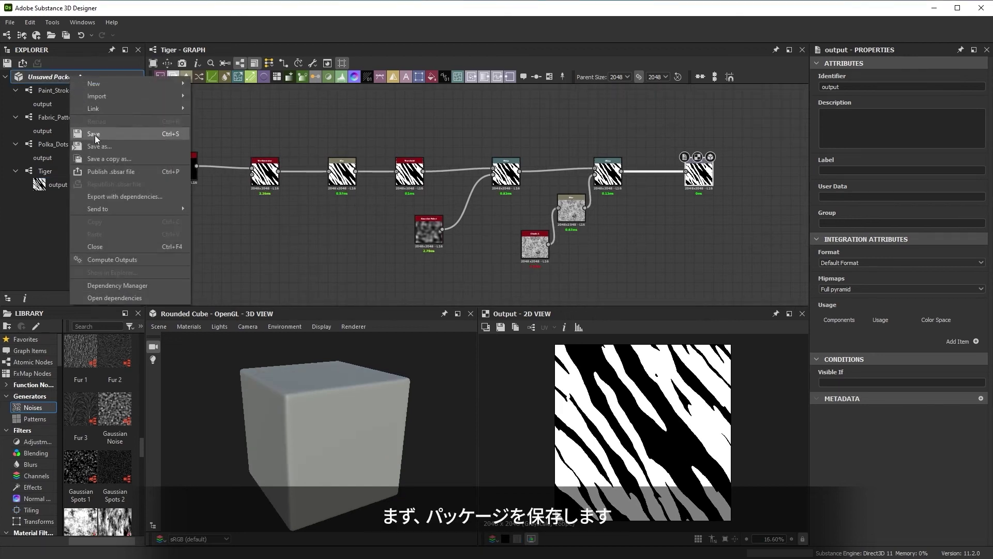
click(124, 137)
text(Pat)
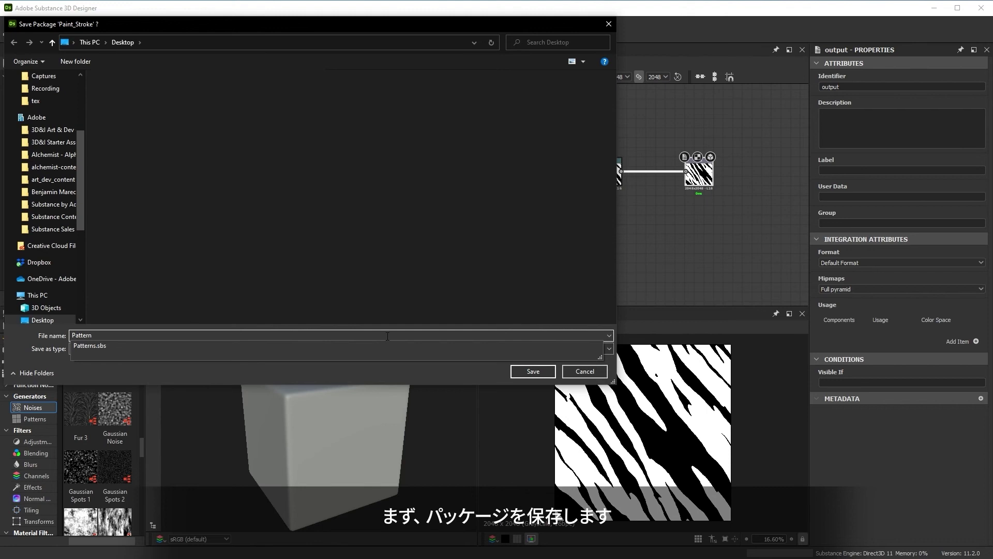
text(tern)
click(522, 372)
- Send the Pattern.sbs package to Substance 3D Painter
right_click(75, 79)
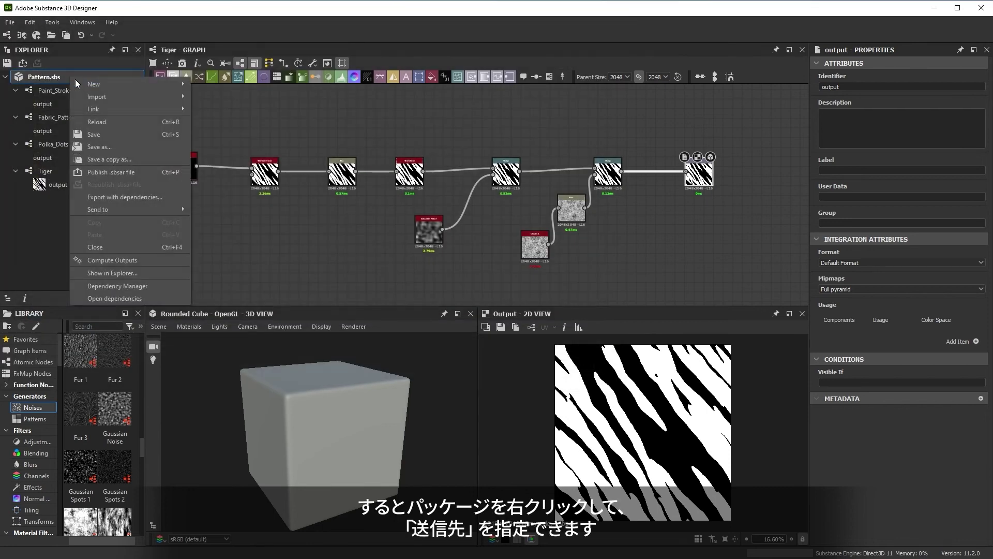
mouse_move(109, 208)
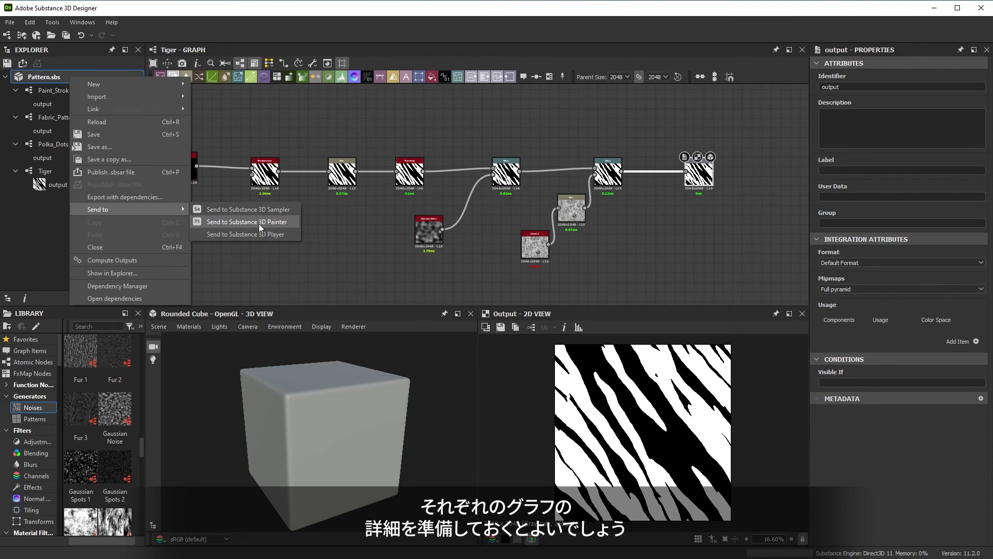
click(259, 223)
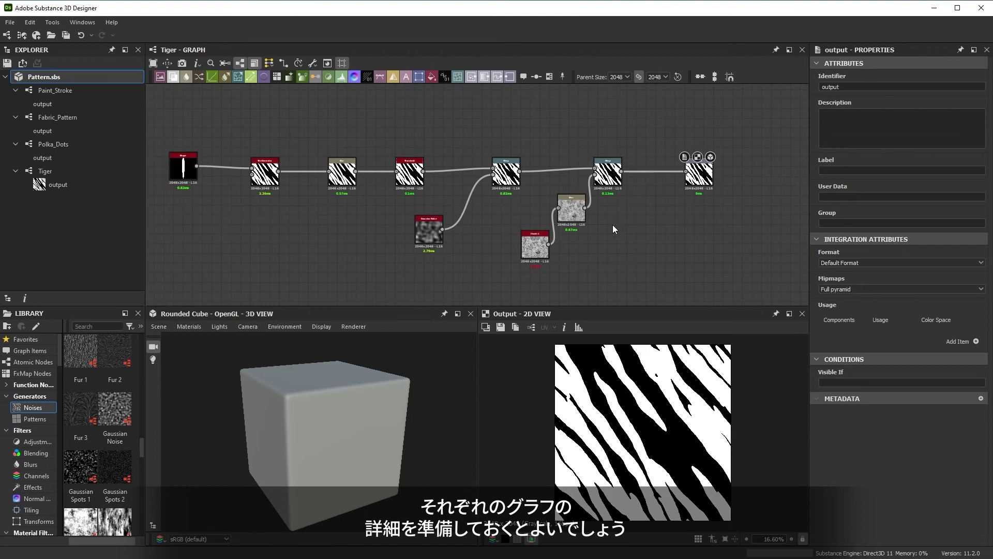
- Set the Tiger graph's Type attribute to Texture Generator
double_click(640, 221)
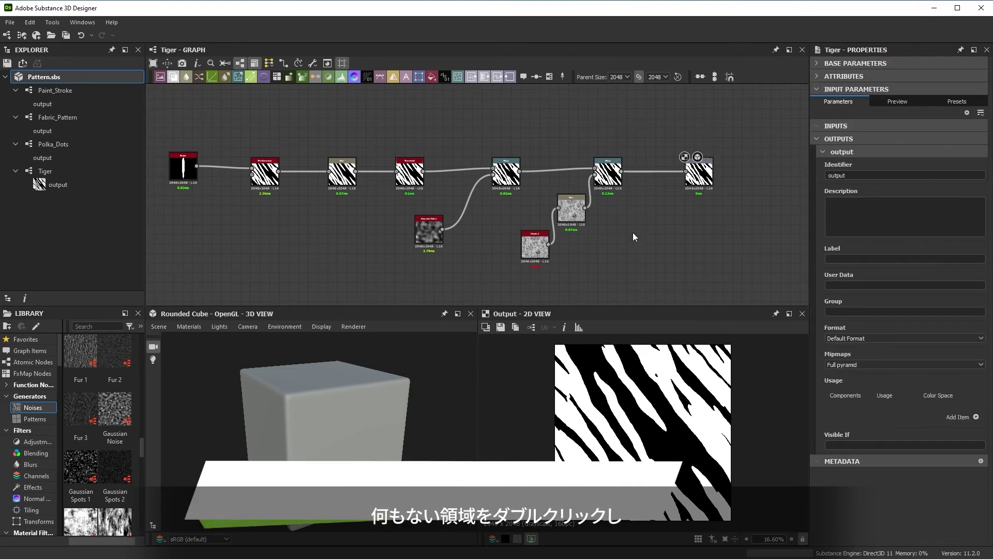
click(839, 76)
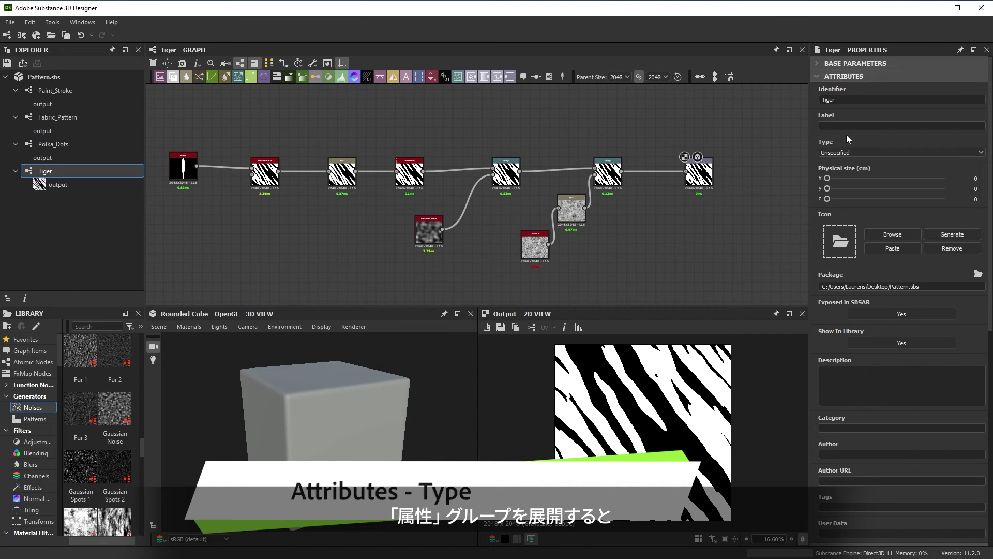
click(843, 151)
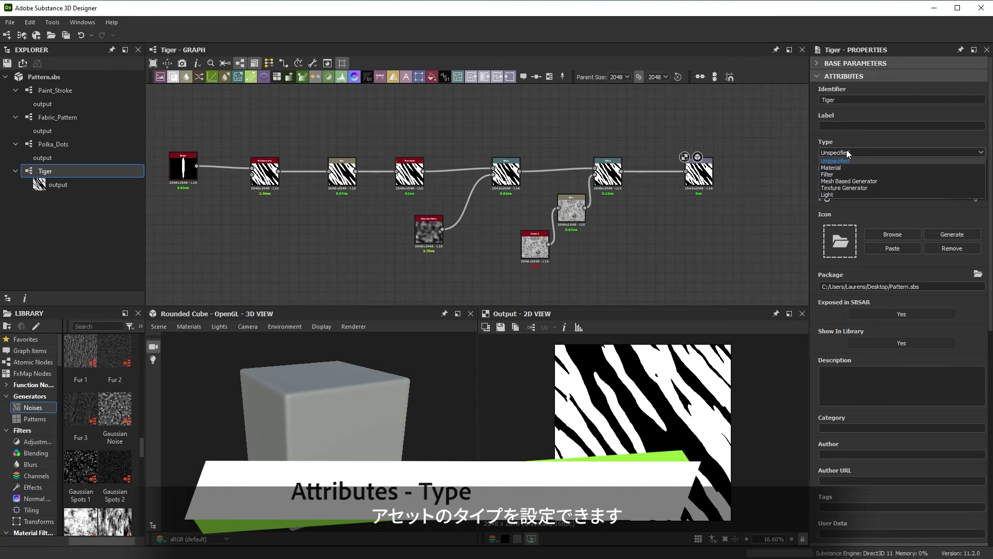
click(850, 189)
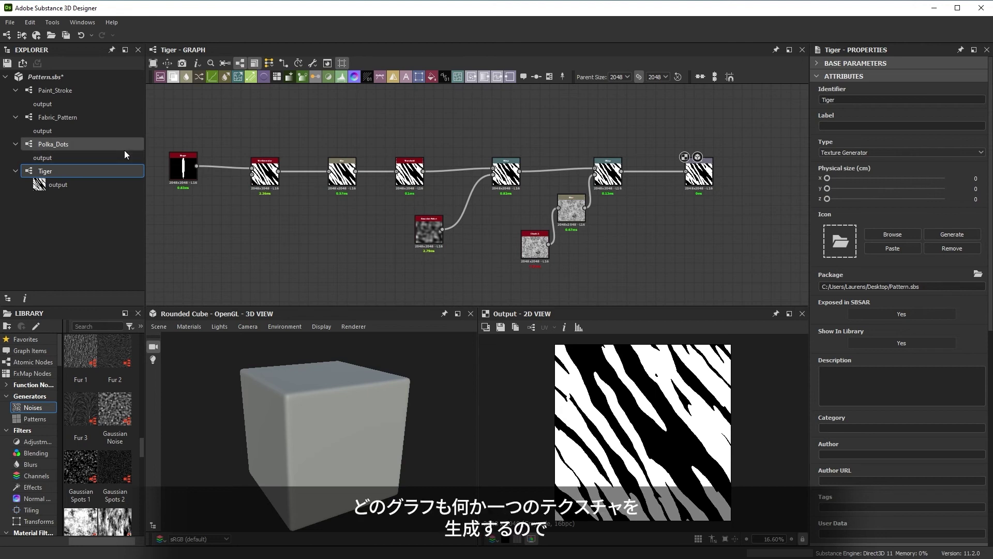
- Set the Fabric_Pattern and Paint_Stroke graph types to Texture Generator
click(64, 146)
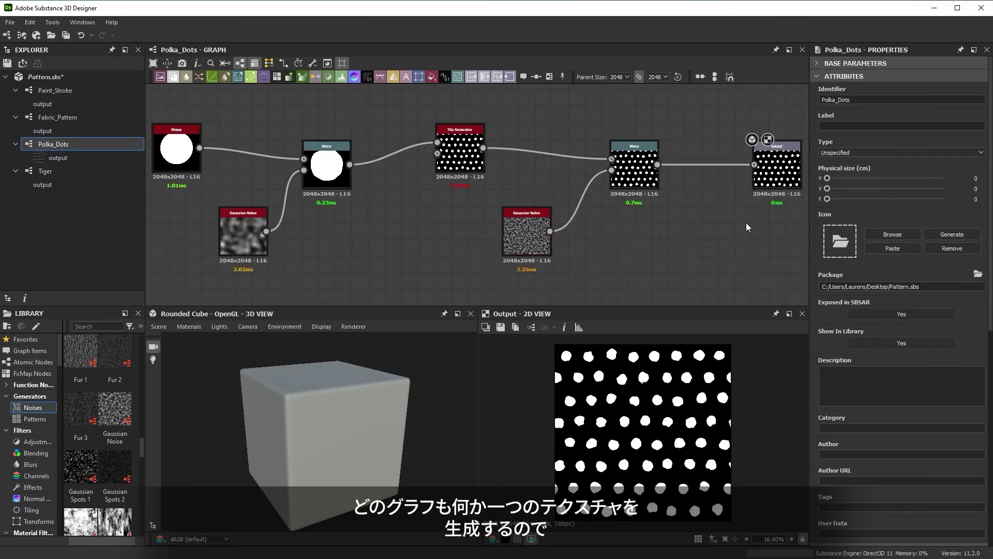
click(57, 117)
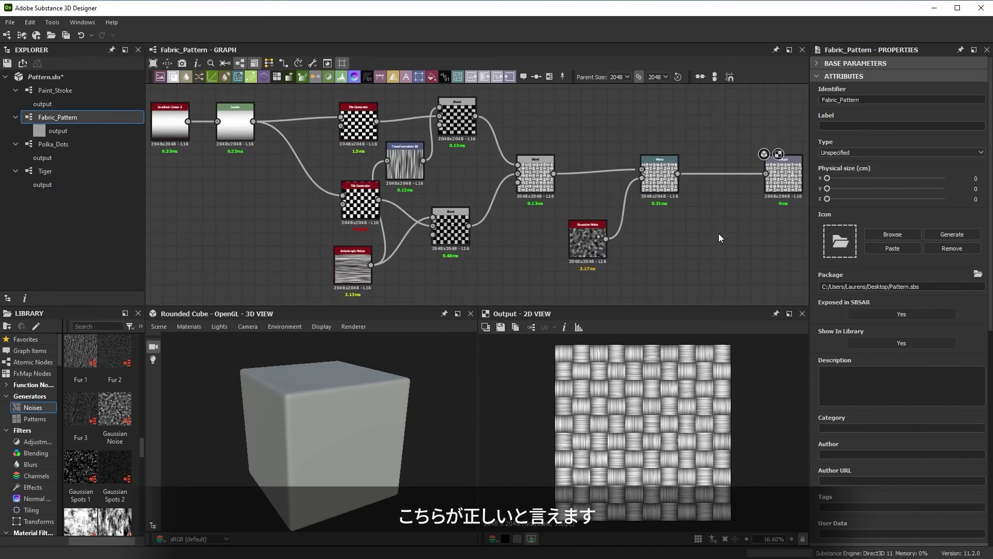
click(887, 151)
click(841, 190)
click(55, 90)
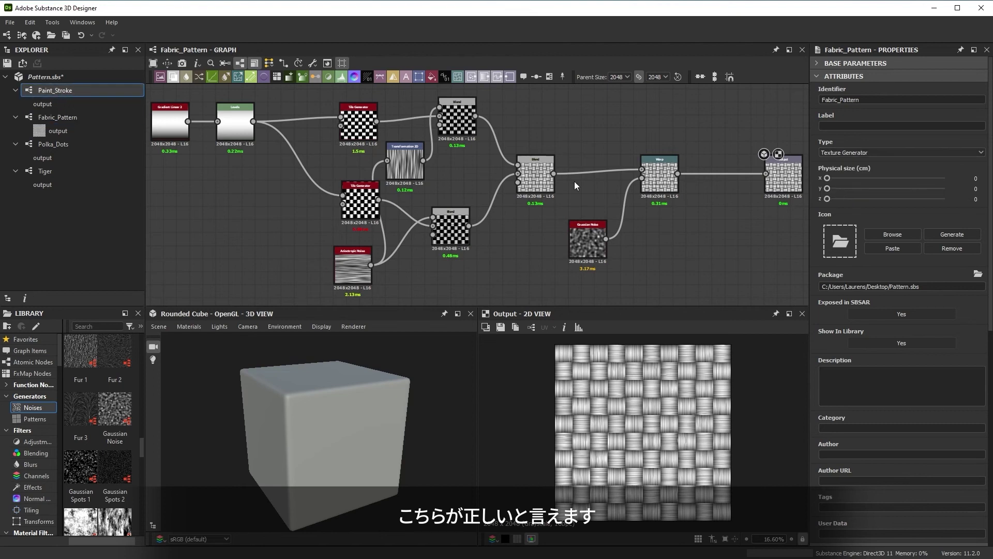
click(847, 153)
click(842, 185)
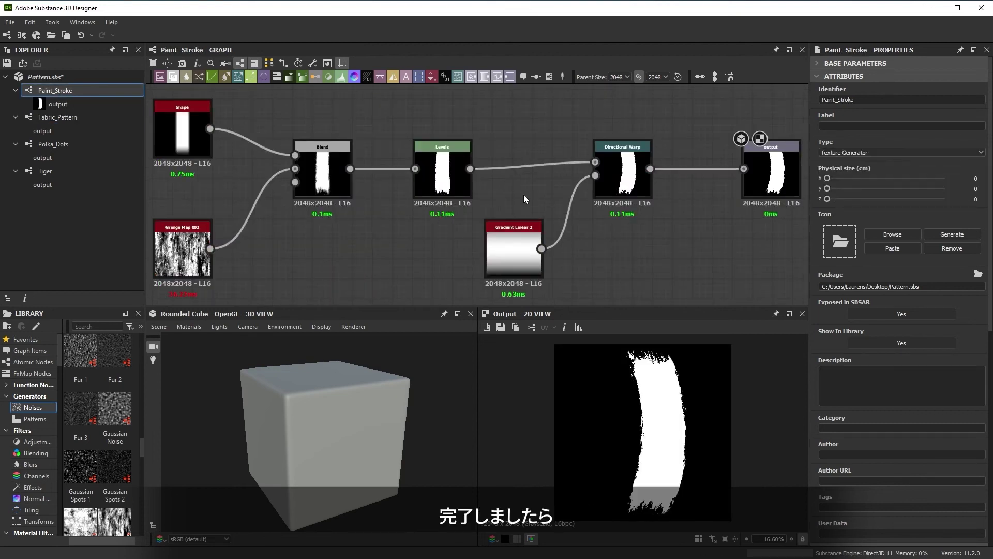
- Send Pattern.sbs from its package menu to Substance 3D Painter
right_click(59, 77)
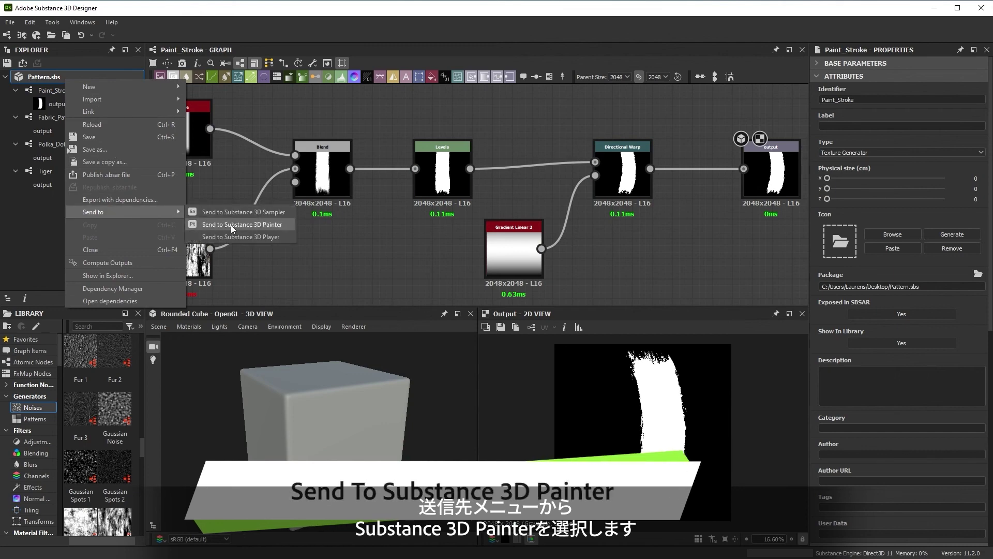
click(238, 225)
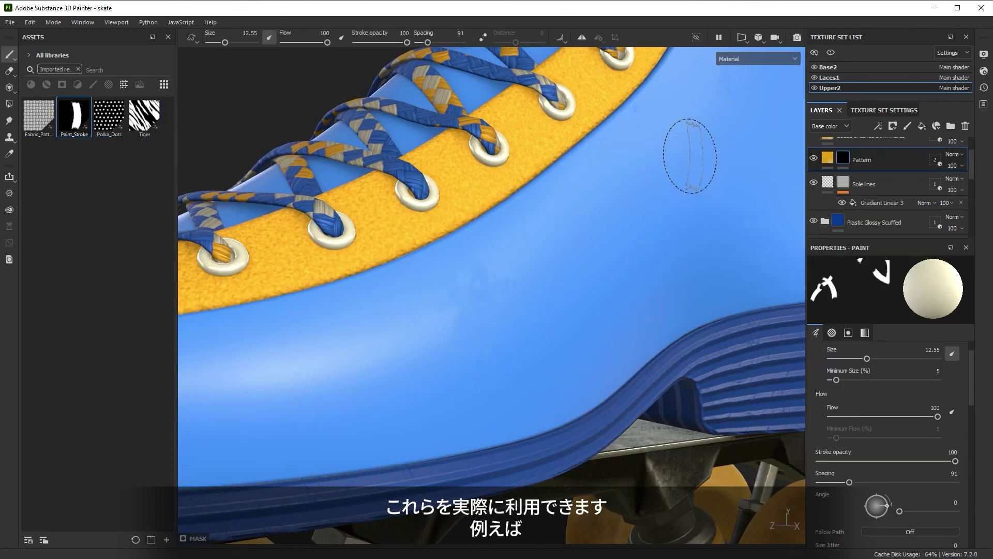
- Paint yellow Paint_Stroke brush strokes across the blue skate boot
drag(579, 191, 605, 140)
drag(706, 137, 745, 147)
drag(517, 279, 543, 342)
drag(561, 277, 603, 300)
drag(620, 311, 644, 331)
drag(305, 362, 445, 352)
drag(504, 352, 538, 393)
drag(197, 424, 311, 331)
drag(579, 362, 611, 259)
drag(450, 294, 518, 238)
drag(228, 476, 311, 417)
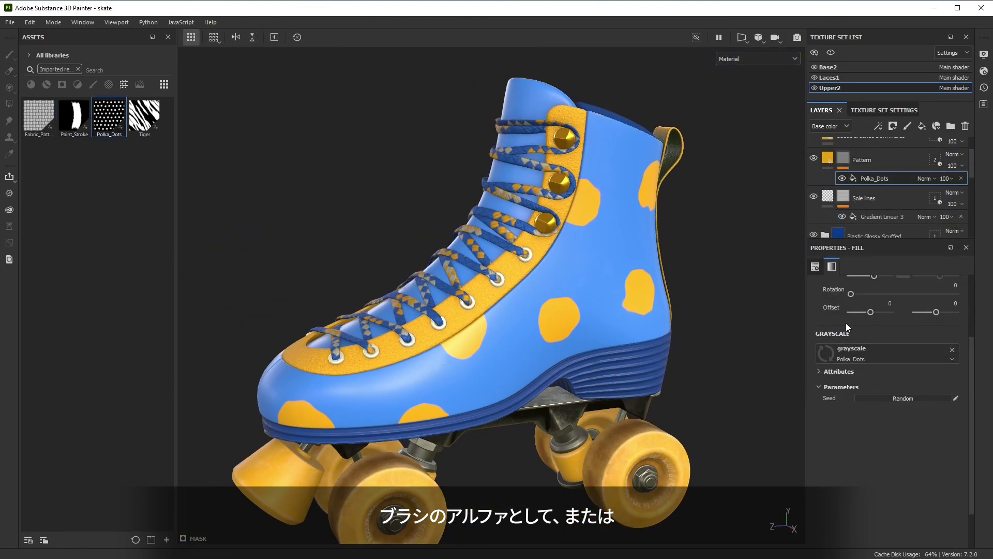
- Adjust the polka dot scale to 5 and tweak the fabric fill layer
drag(871, 369, 883, 369)
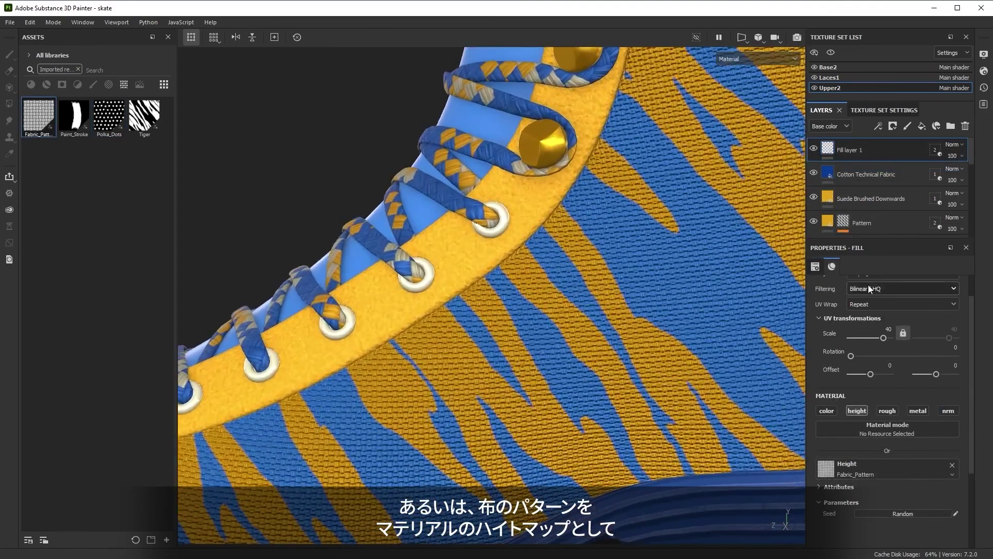
click(952, 156)
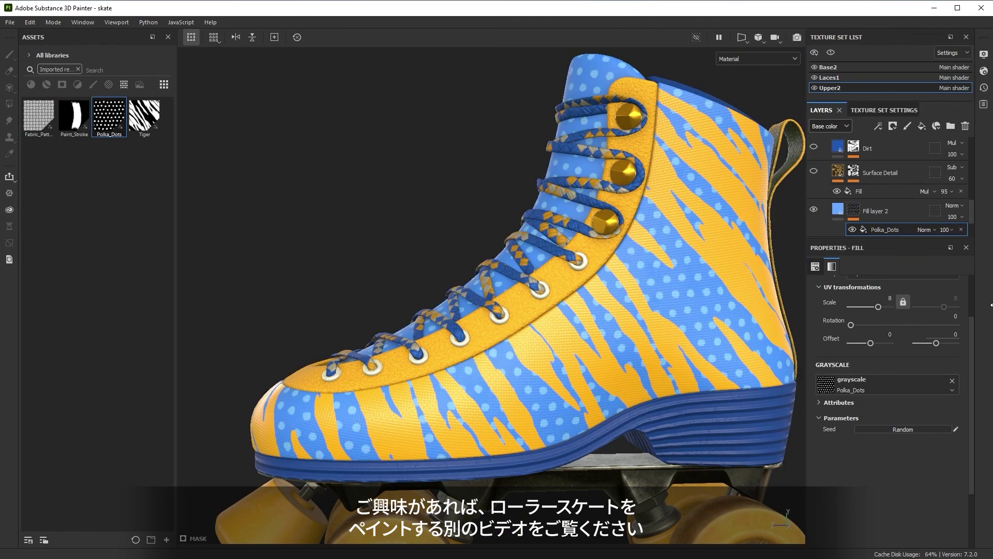
text(5)
key(Return)
alt+drag(549, 363, 512, 368)
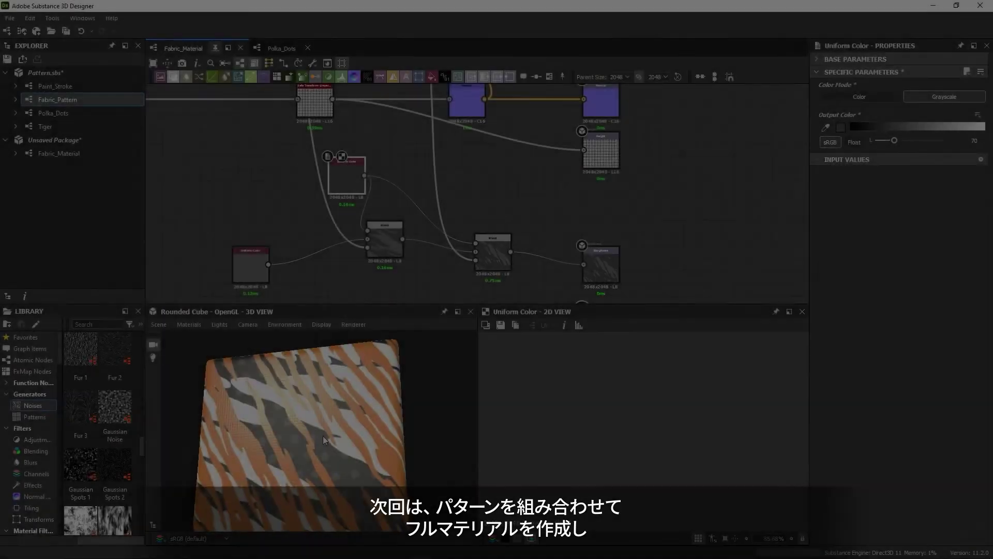
- Orbit the 3D preview to inspect the orange tiger-striped woven fabric on the cube
mouse_move(323, 435)
mouse_down()
mouse_move(314, 439)
mouse_move(321, 421)
mouse_move(319, 439)
mouse_move(330, 429)
mouse_up()
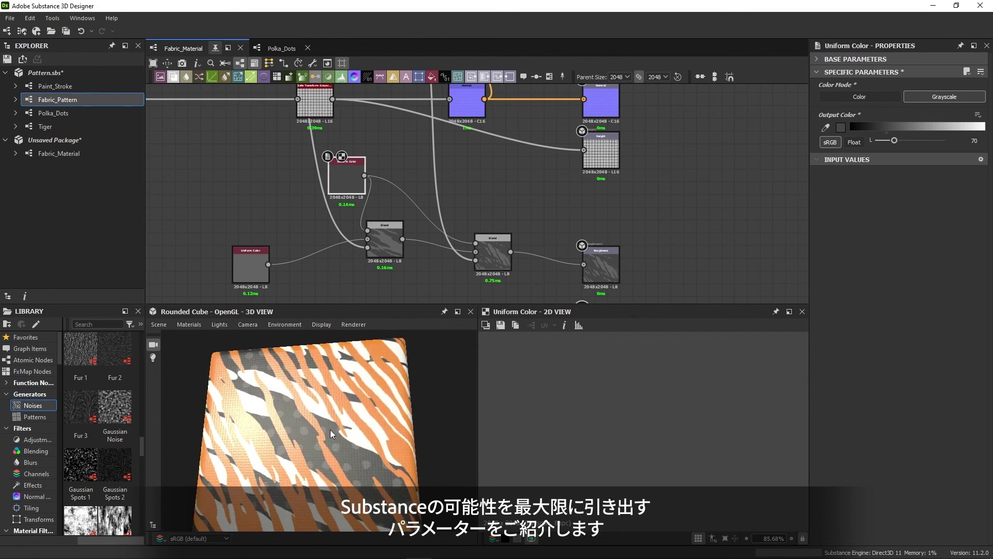